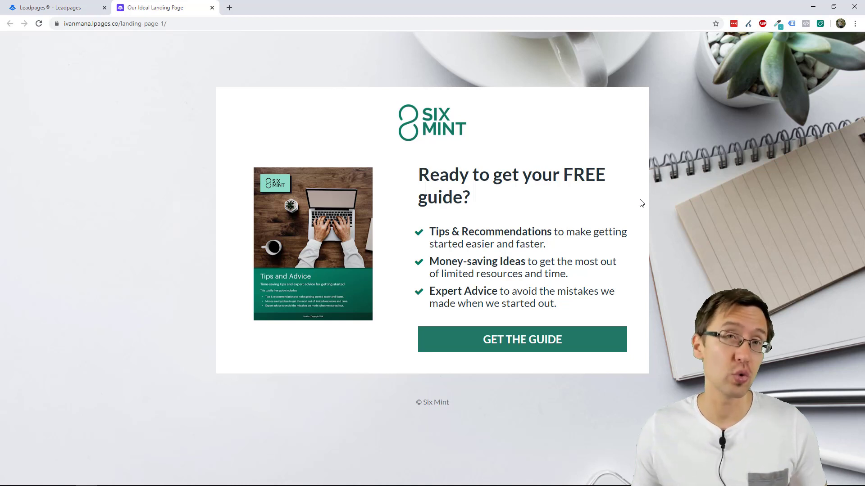
Create a new landing page from a blank page and name it "YouTube awesome page"
left_click(51, 8)
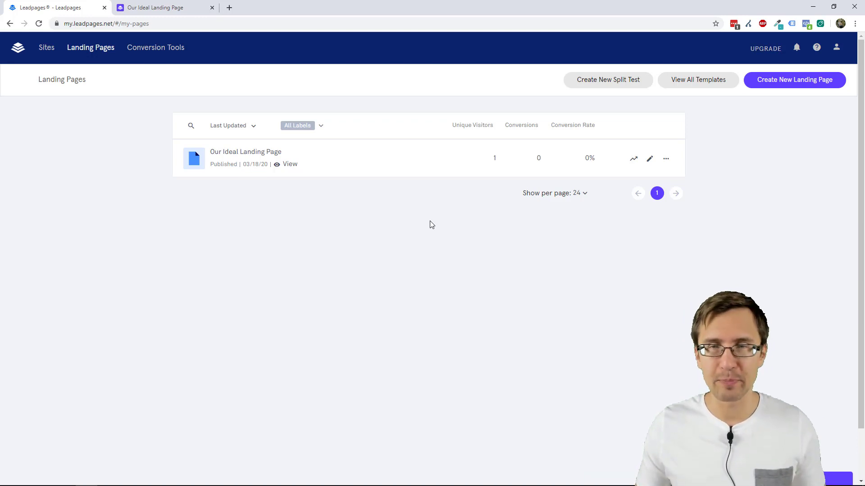
left_click(787, 89)
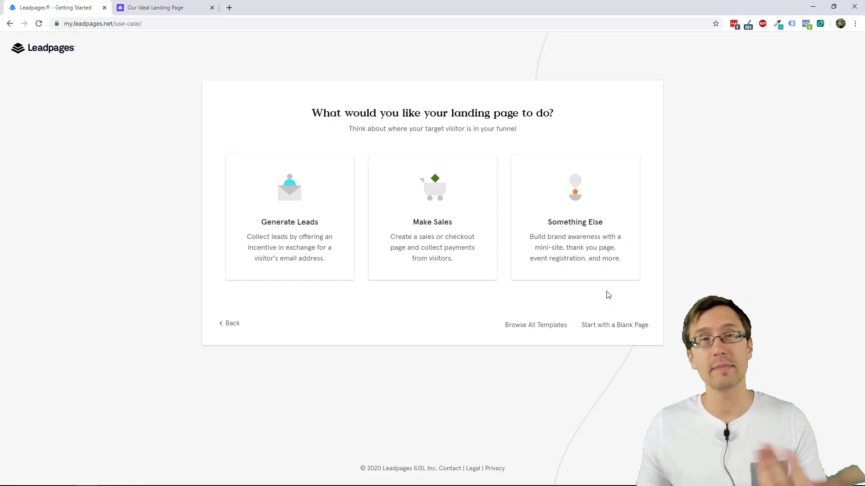
left_click(605, 329)
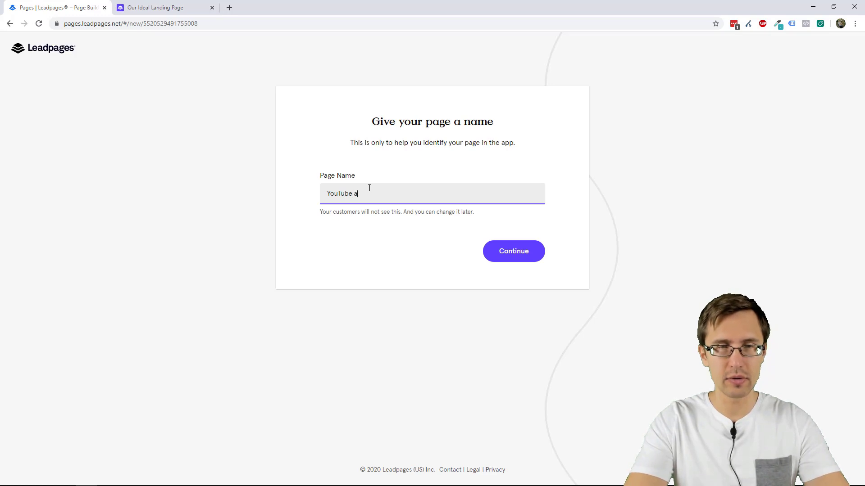
key("Return")
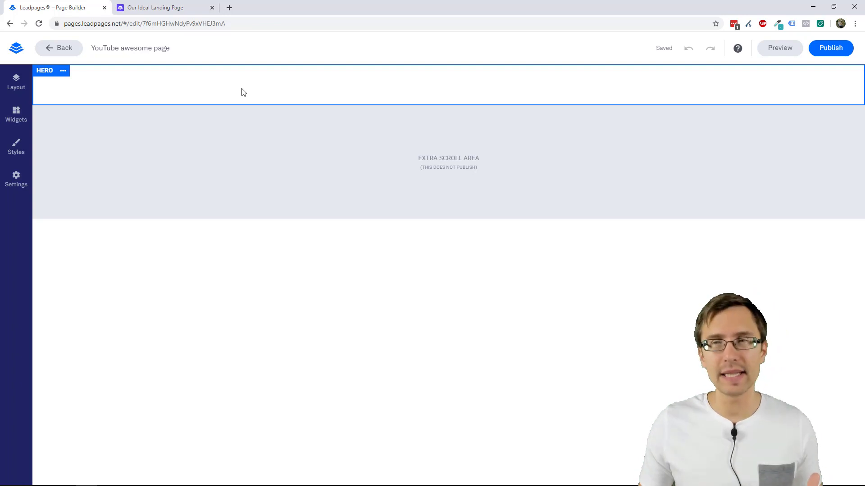
Try a top padding of 0 on the Hero section and set it back to 3
left_click(45, 71)
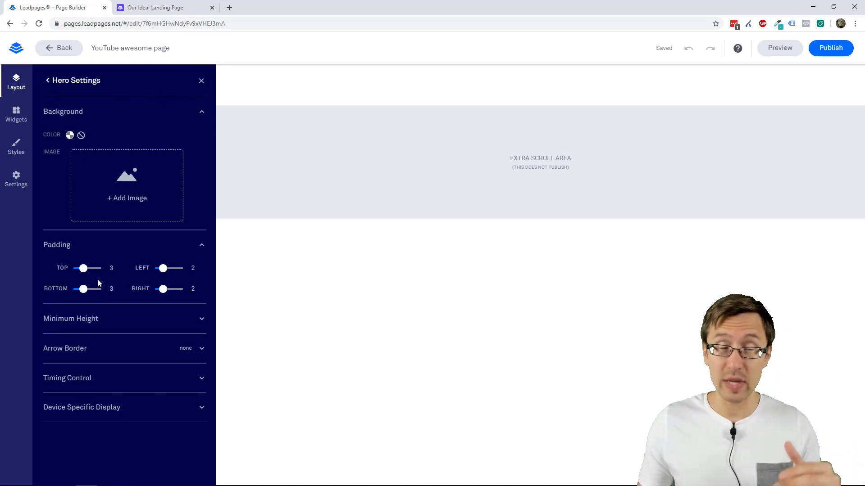
mouse_move(84, 268)
left_mouse_down()
mouse_move(97, 269)
mouse_move(77, 267)
left_mouse_up()
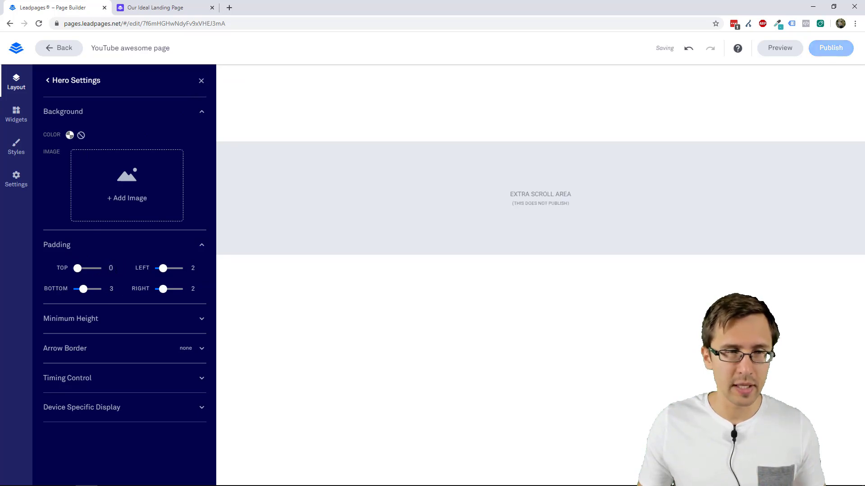
double_click(112, 268)
type("3")
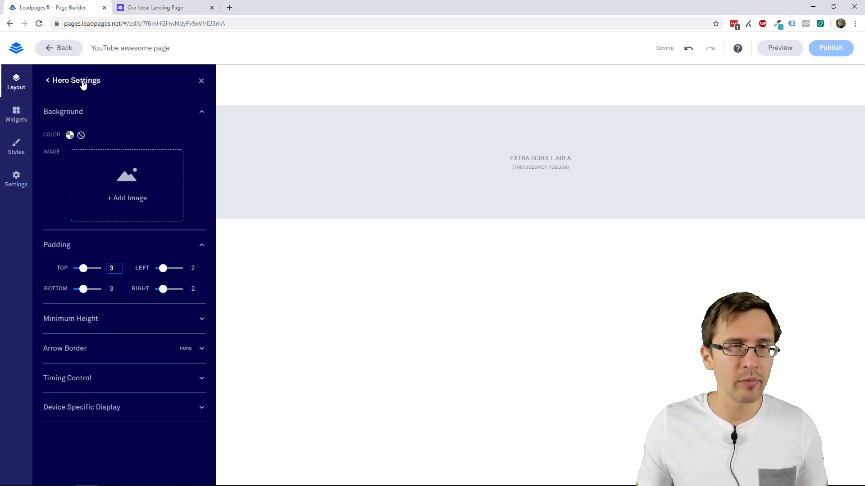
Rename the Hero section as "Overall Container 1" in the page layout
left_click(77, 81)
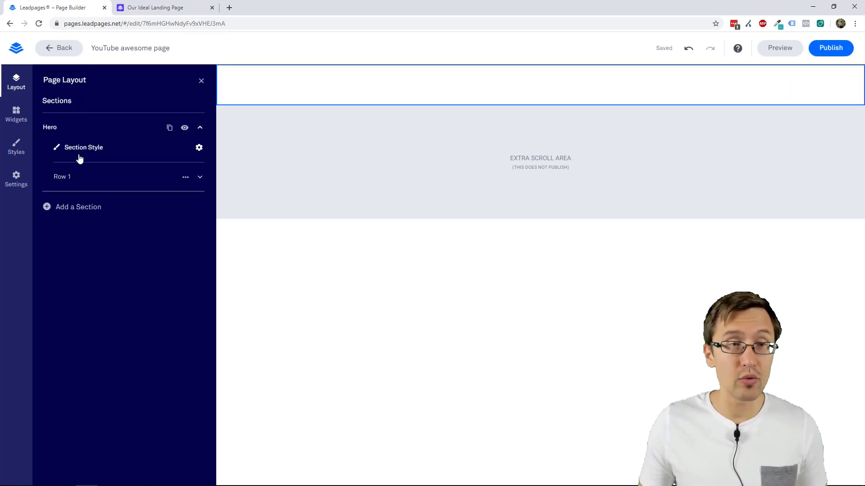
left_click(59, 129)
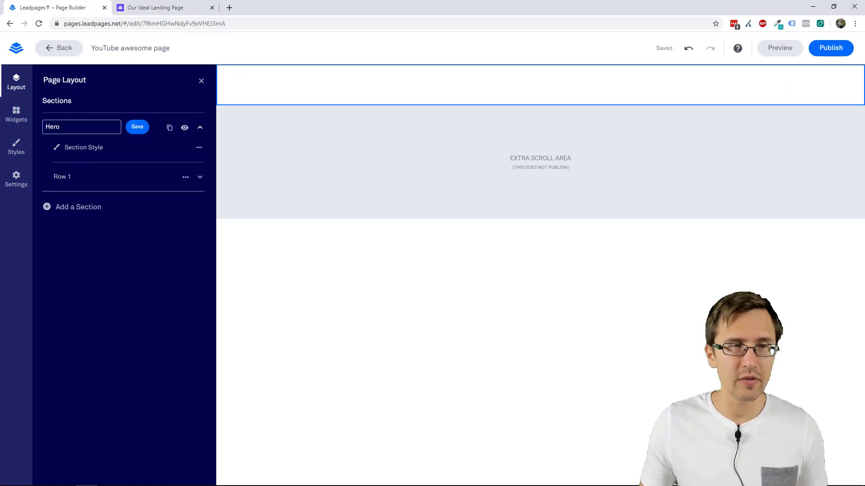
type("Overall Container 1")
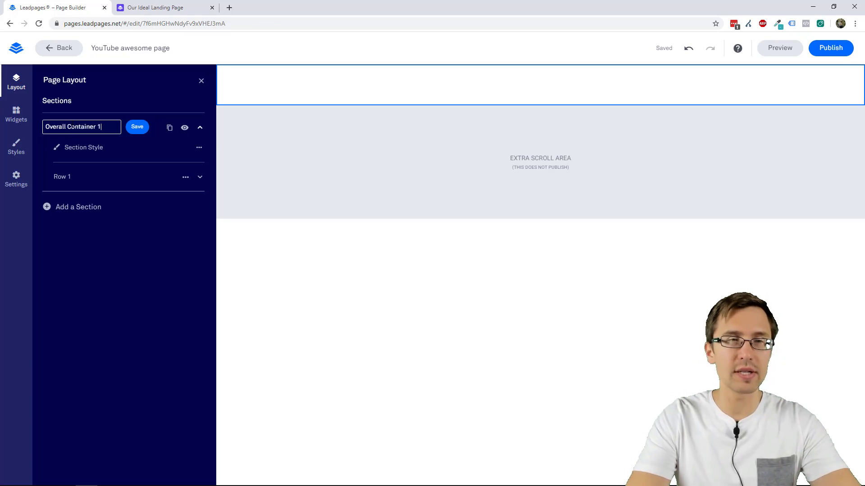
key("Return")
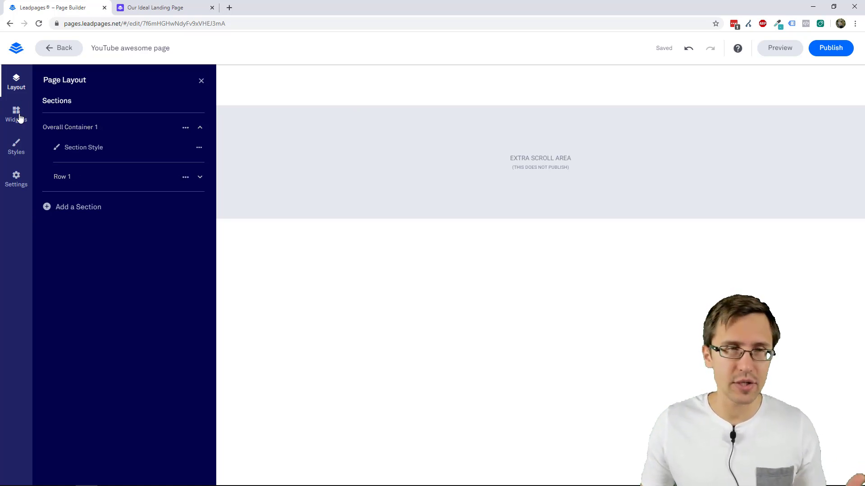
Check the example landing page and add an Image widget to the empty Overall Container 1 section
left_click(165, 5)
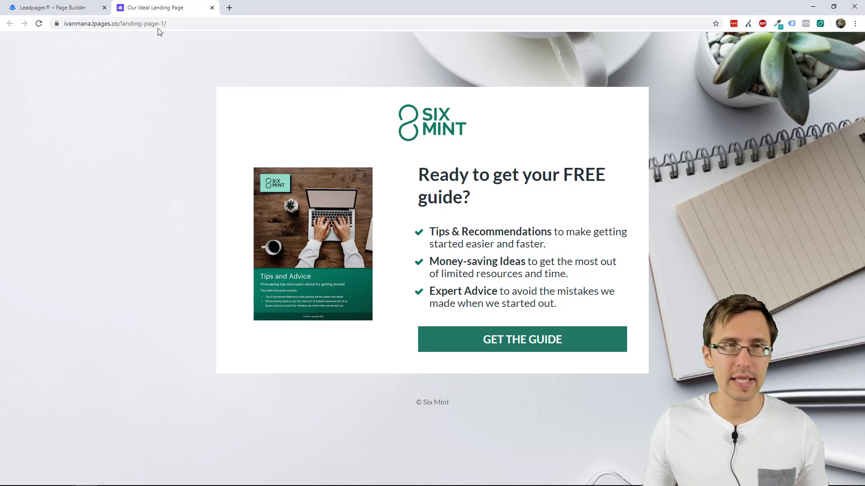
left_click(85, 5)
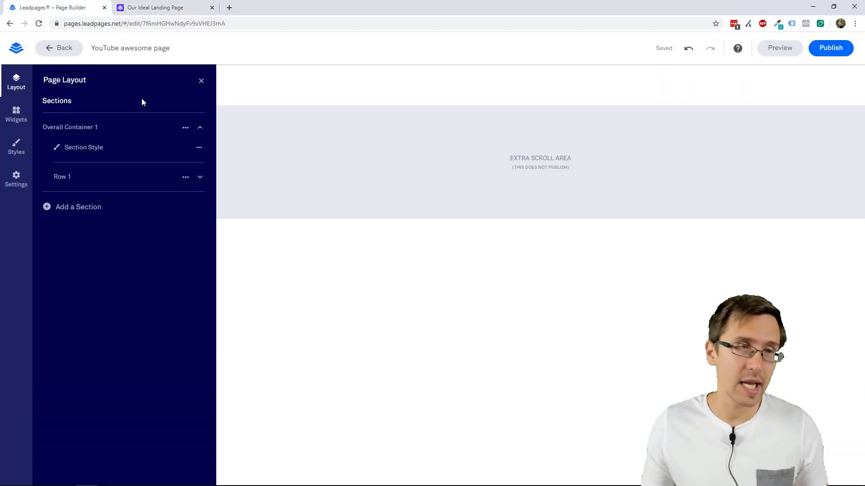
left_click(22, 121)
left_click_drag(68, 160, 453, 91)
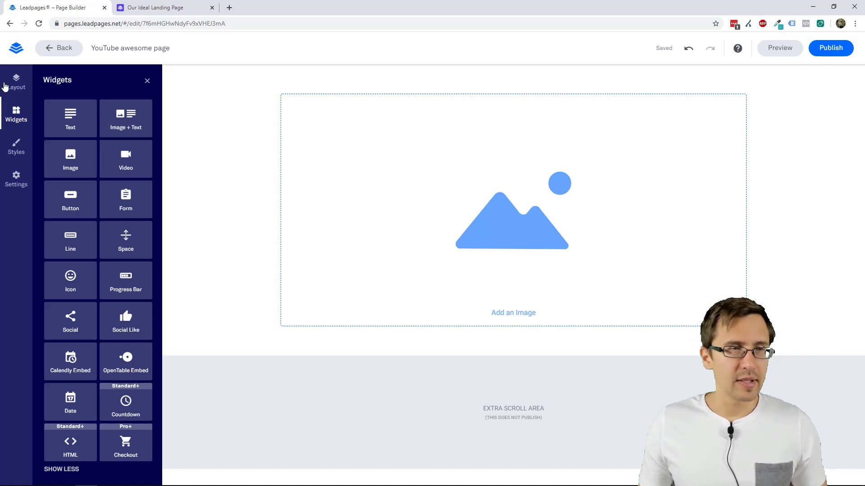
Set the uploaded white desk photo with keyboard and phone as the background image of the Overall Container 1 section
left_click(157, 8)
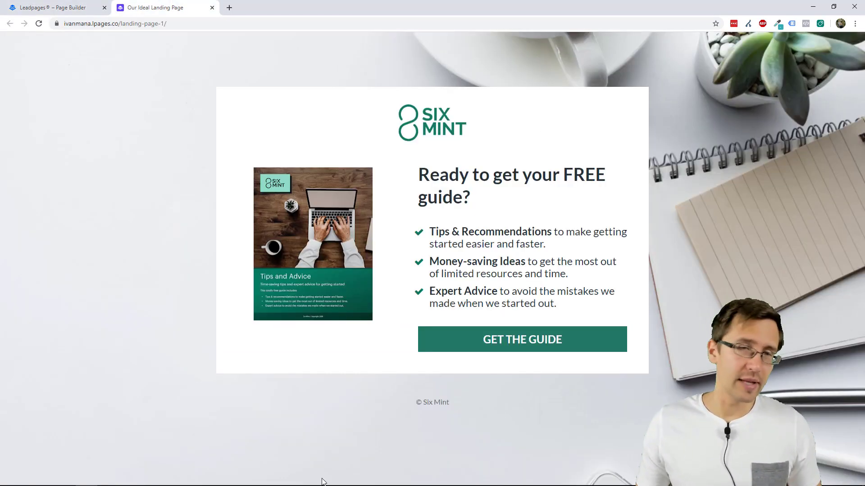
left_click(55, 5)
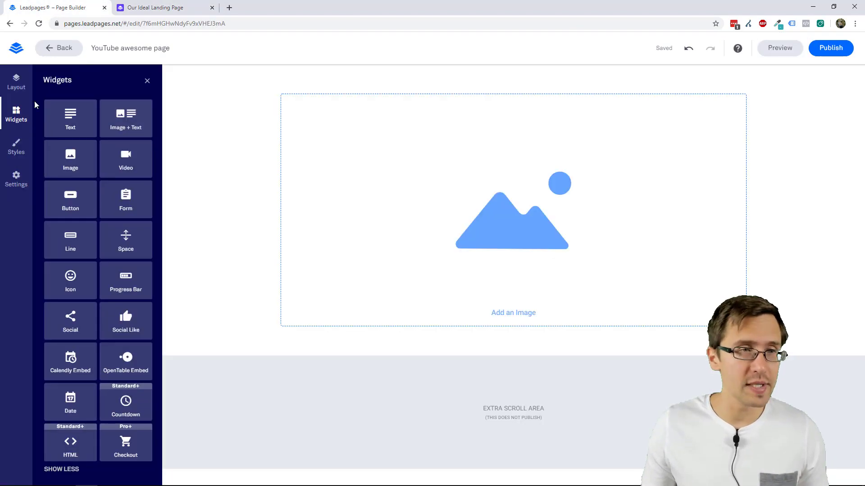
left_click(15, 81)
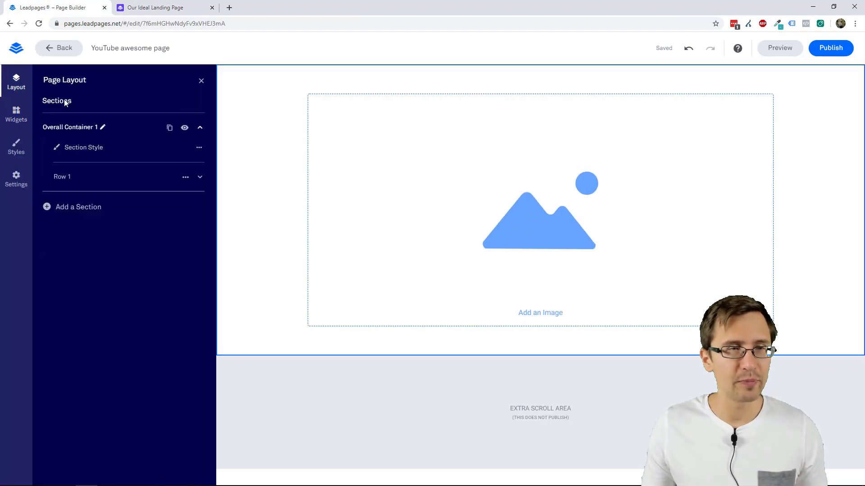
left_click(65, 130)
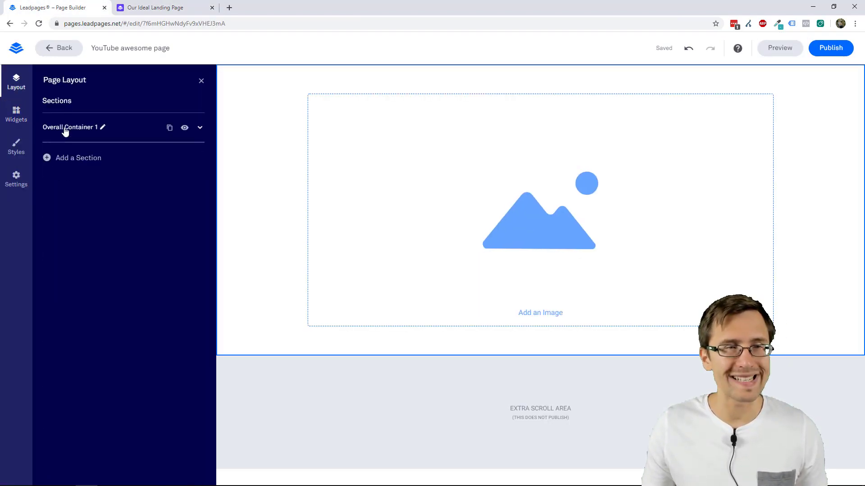
left_click(65, 130)
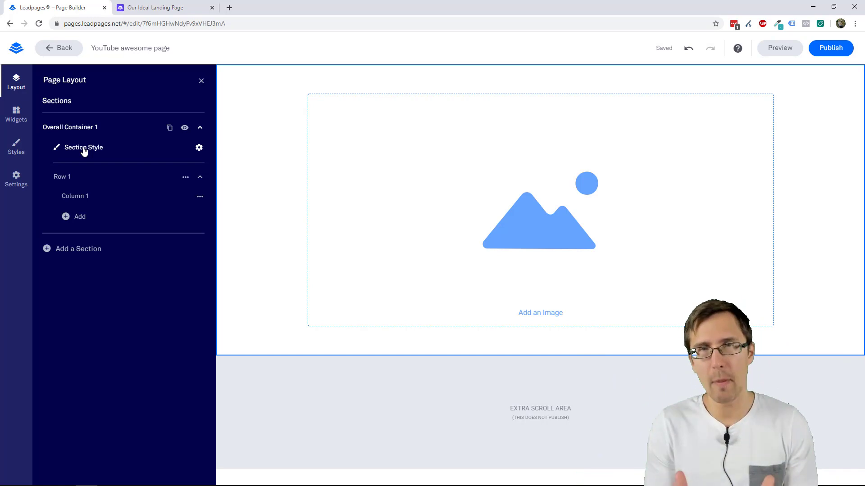
left_click(72, 149)
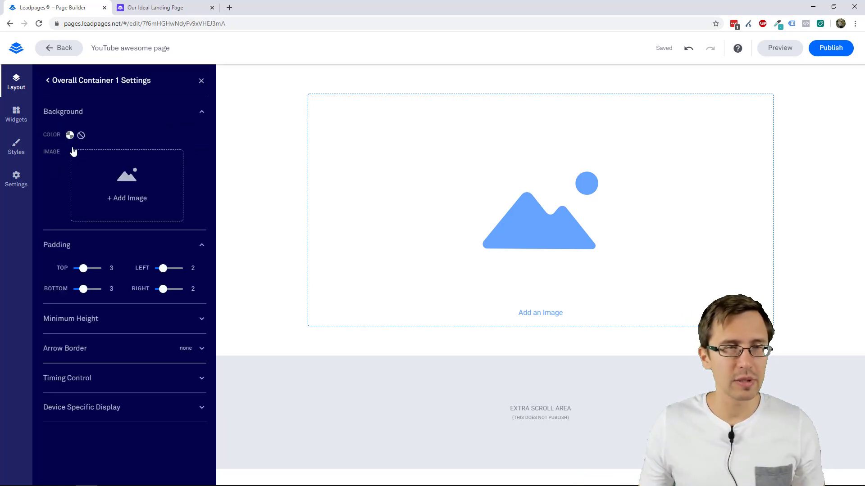
left_click(120, 182)
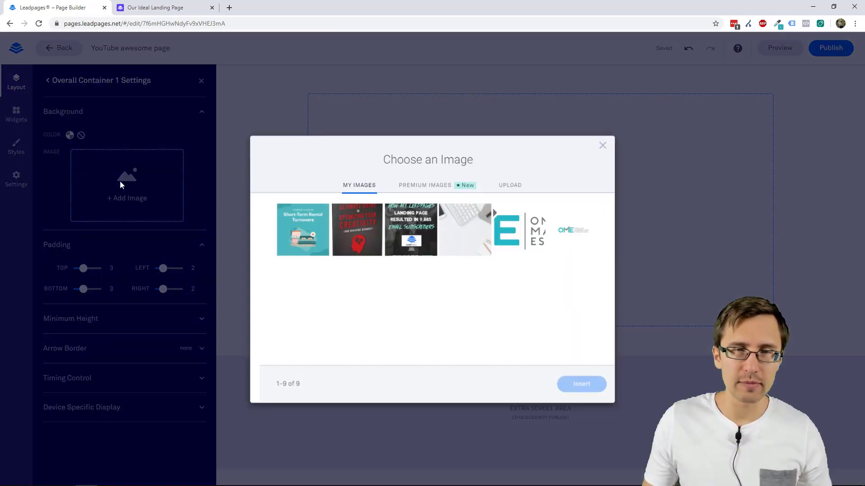
left_click(503, 176)
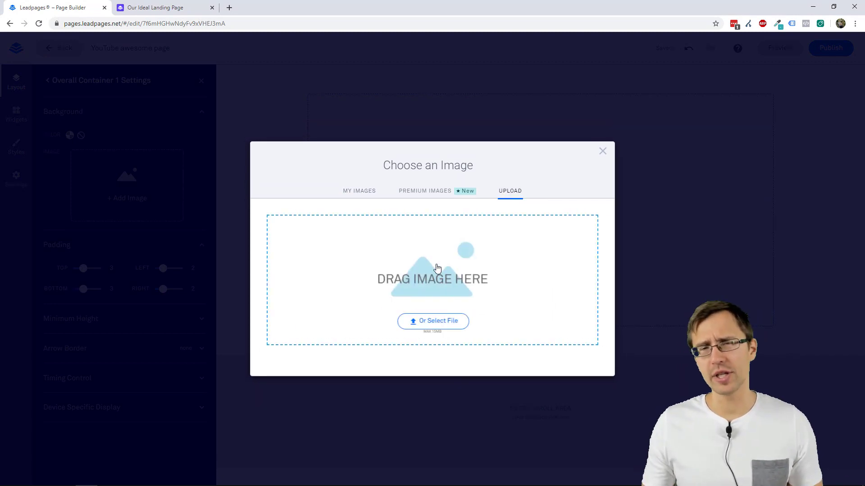
left_click(368, 191)
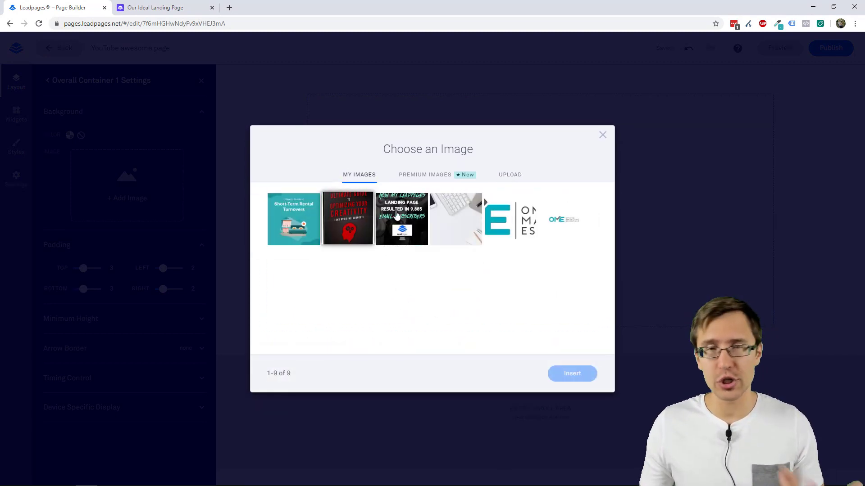
left_click(456, 224)
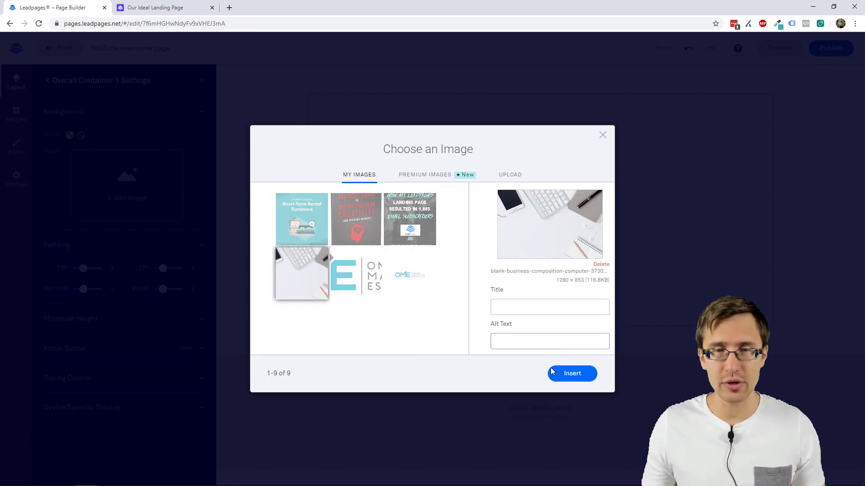
left_click(572, 374)
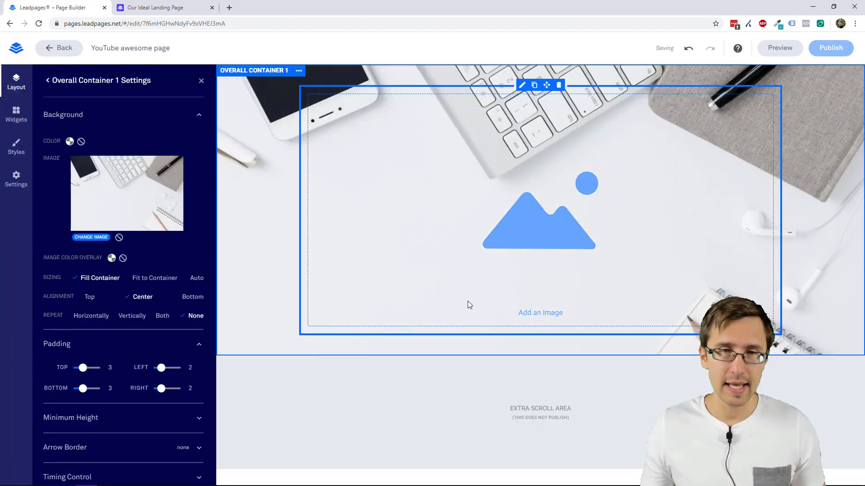
Compare with the example page and insert the Online Marketing Essentials logo, logo_cropped[1].png, into the empty image widget
left_click(163, 6)
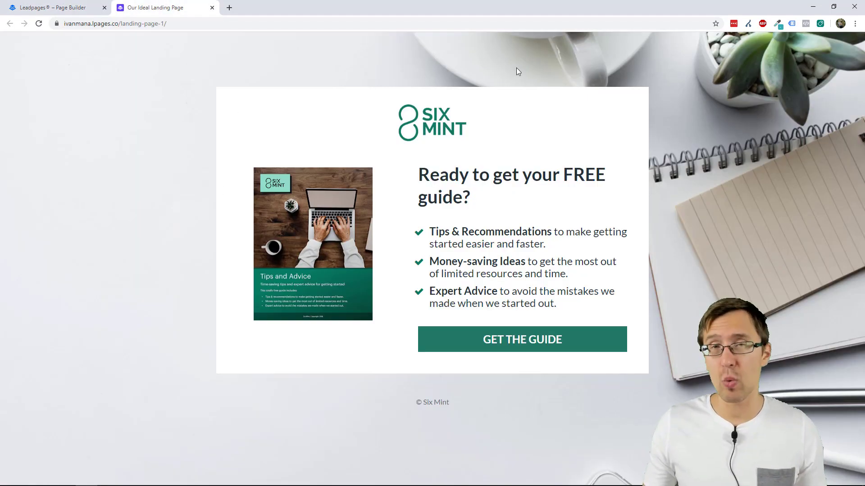
left_click(26, 7)
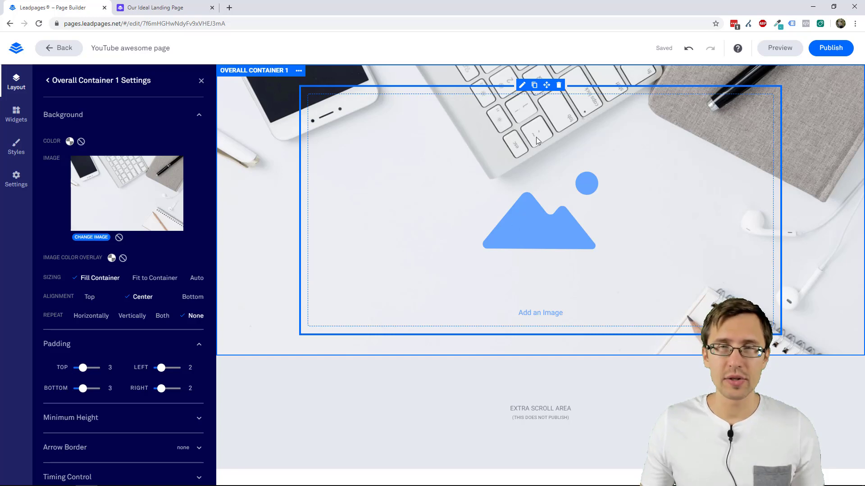
left_click(527, 199)
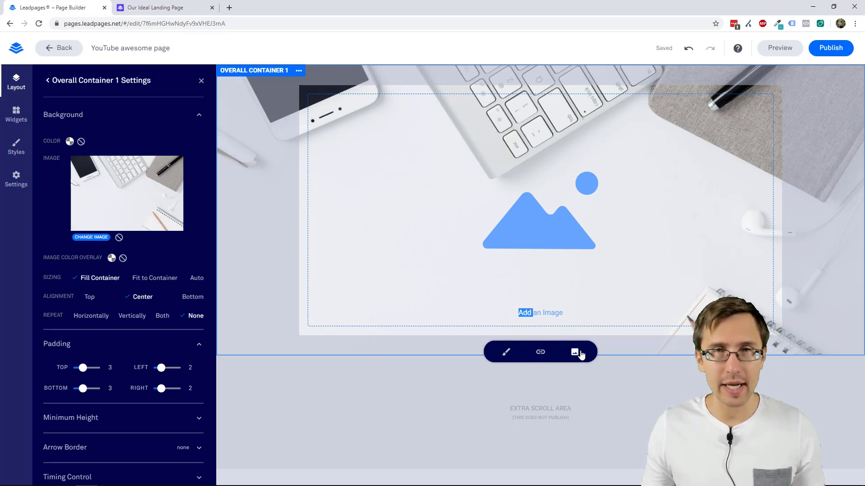
left_click(579, 353)
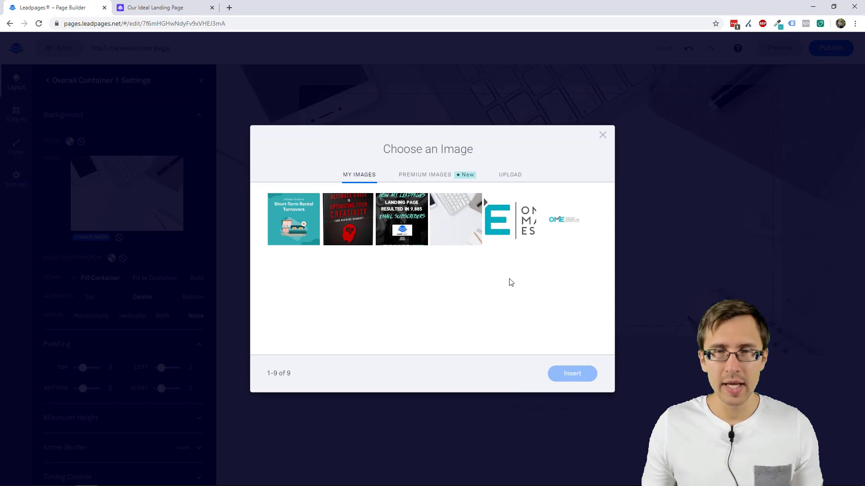
left_click(561, 229)
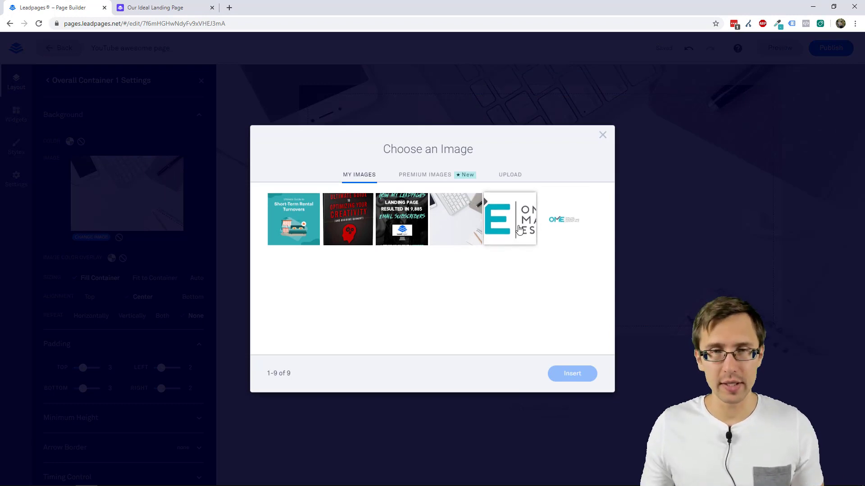
left_click(178, 7)
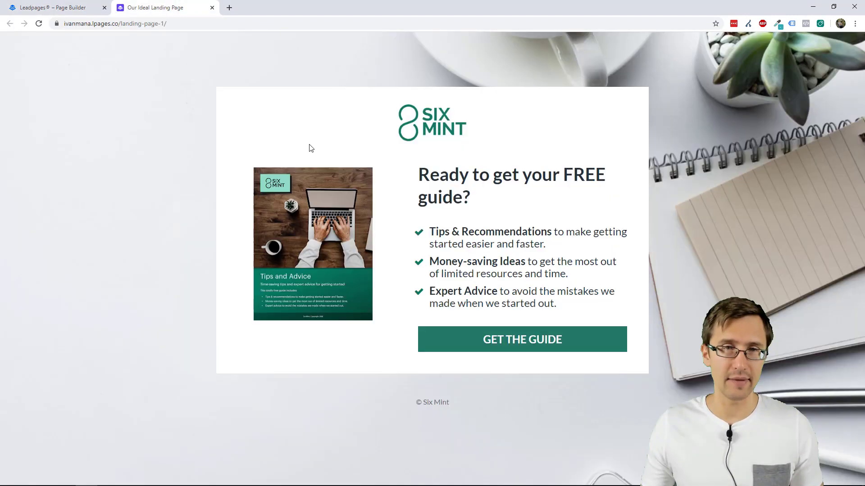
left_click(40, 5)
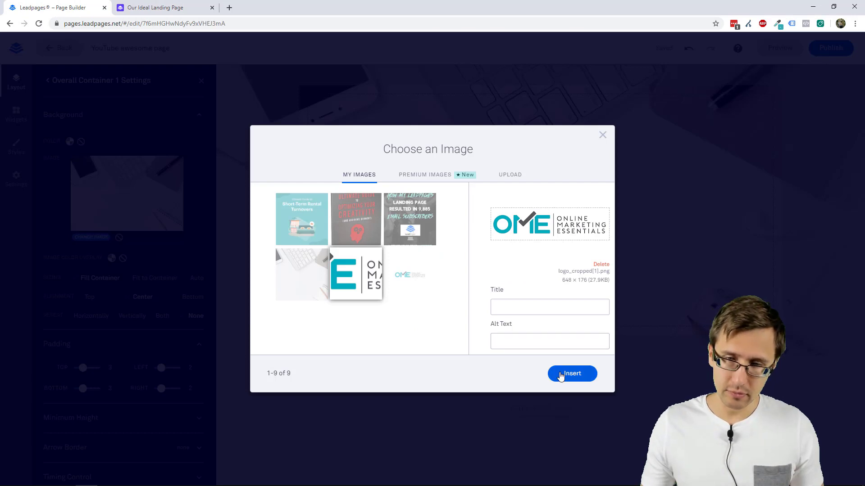
left_click(561, 375)
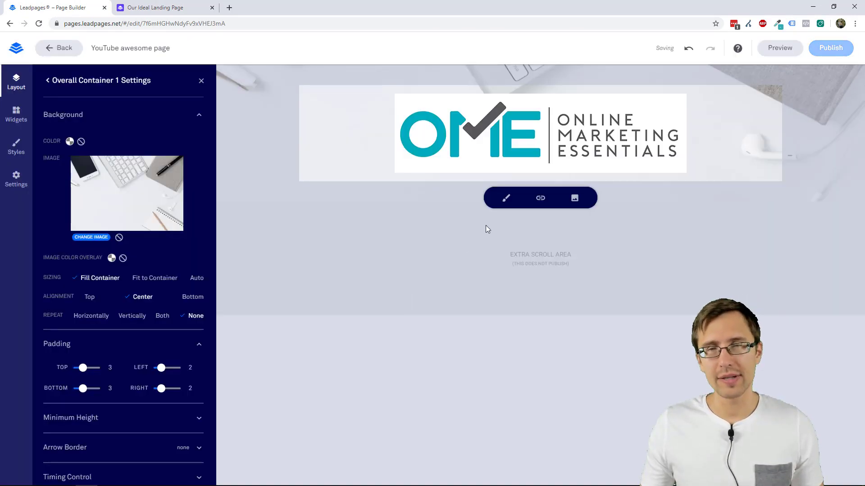
Reduce the logo image's width to 56%
left_click(507, 198)
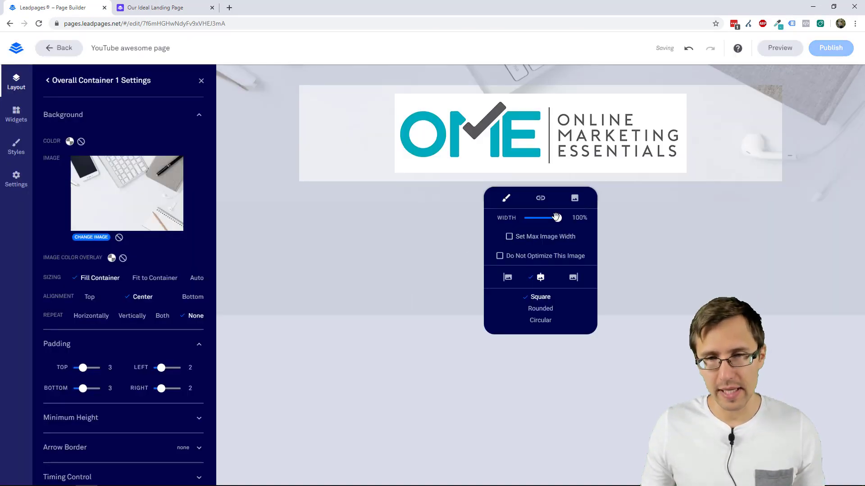
left_click_drag(557, 217, 543, 218)
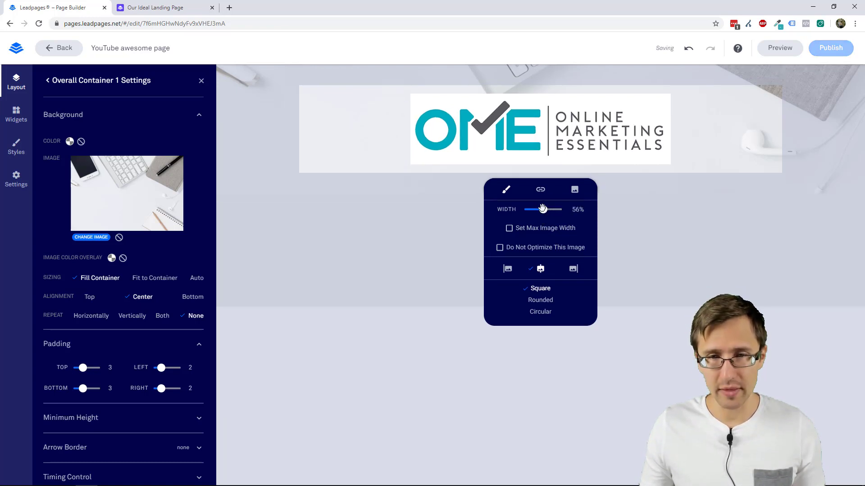
Compare the logo's size with the example page and set the logo image's width to 25%
left_click(427, 216)
left_click(139, 5)
left_click(75, 3)
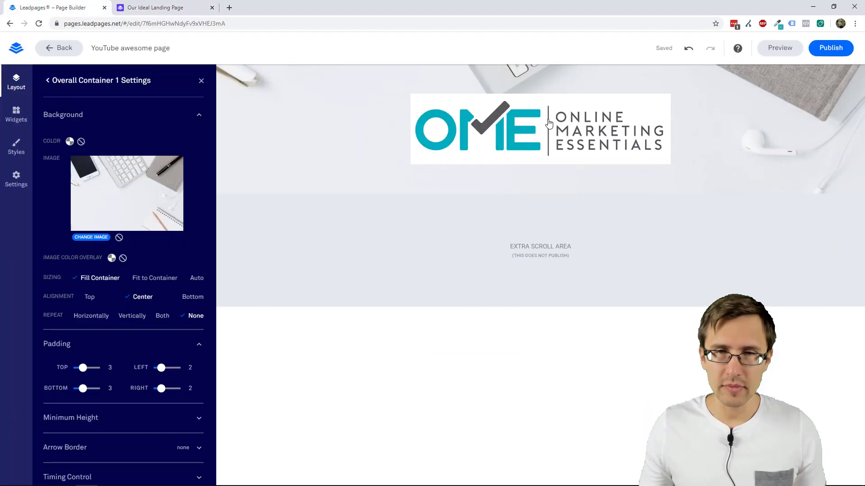
left_click(540, 133)
left_click(506, 191)
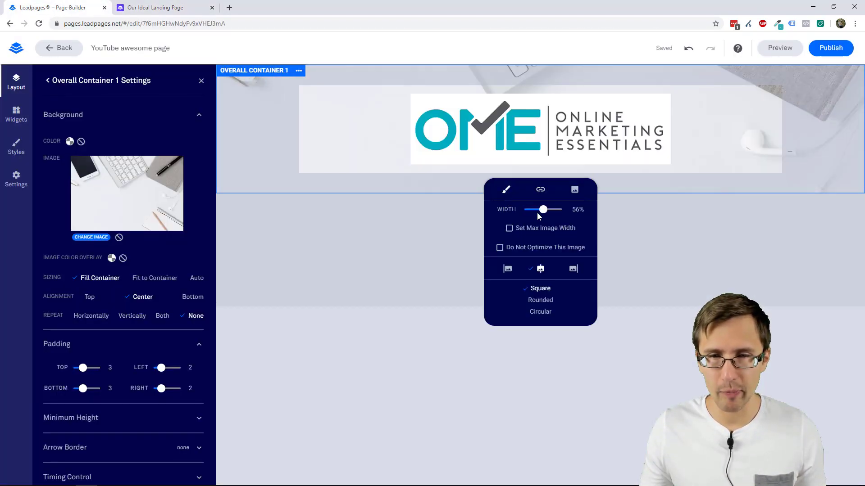
mouse_move(545, 209)
left_mouse_down()
mouse_move(528, 204)
mouse_move(530, 150)
mouse_move(539, 170)
mouse_move(534, 193)
left_mouse_up()
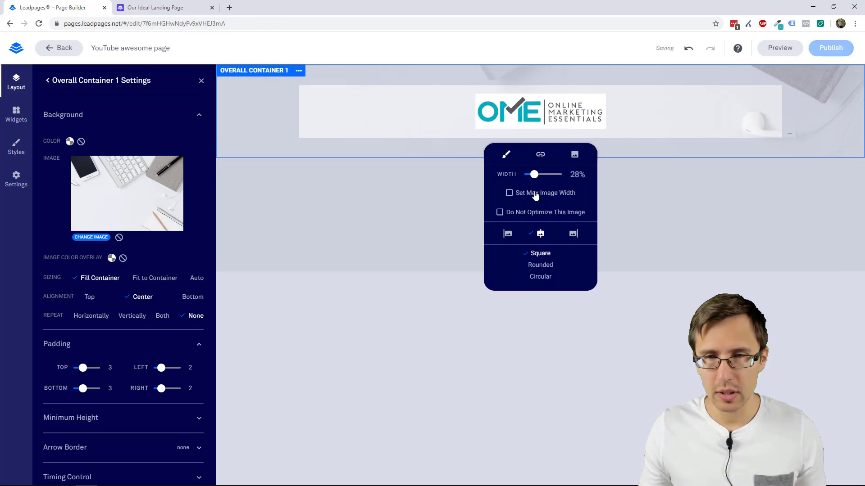
left_click(578, 174)
type("25")
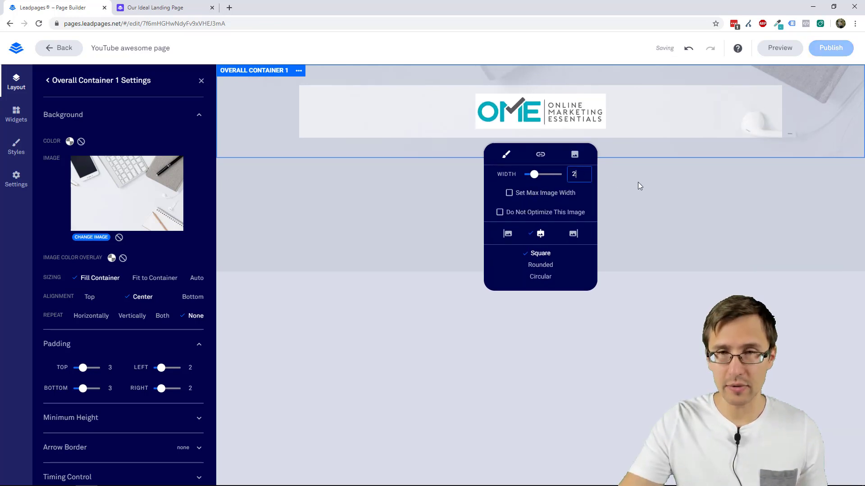
left_click(692, 190)
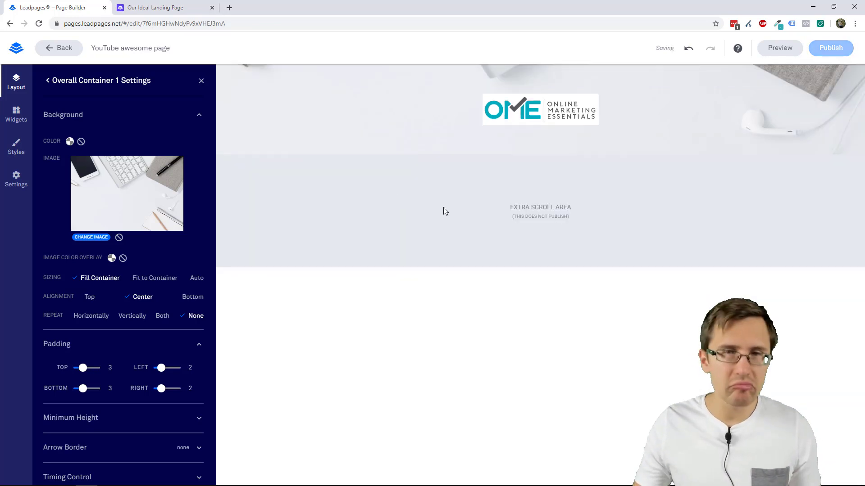
Recheck the logo against the example page and set the logo image's width to 35%
left_click(156, 7)
left_click(68, 7)
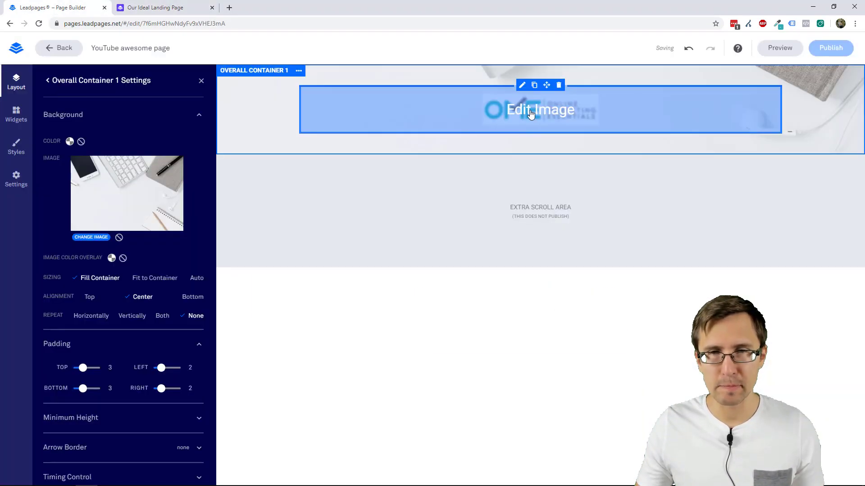
left_click(533, 113)
left_click(506, 150)
double_click(579, 171)
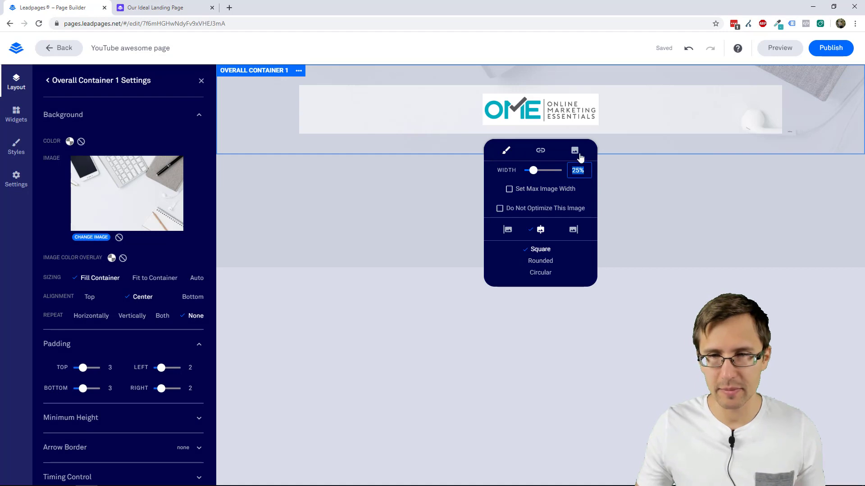
type("35")
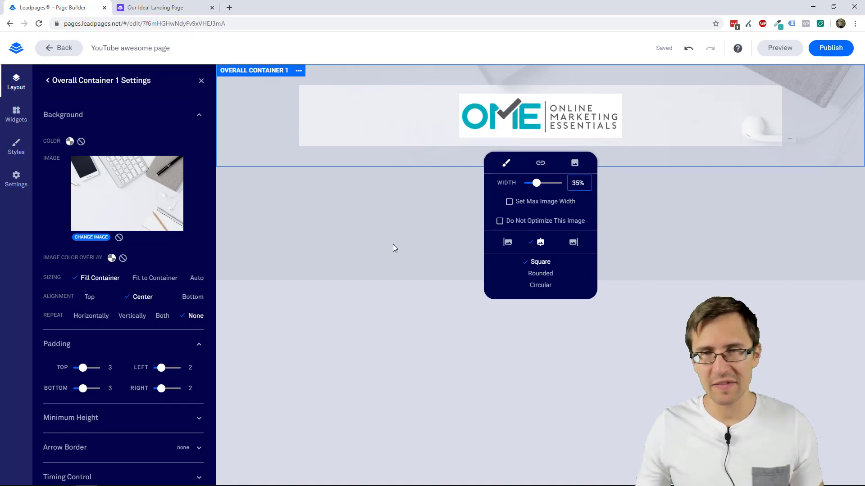
left_click(155, 8)
left_click(55, 5)
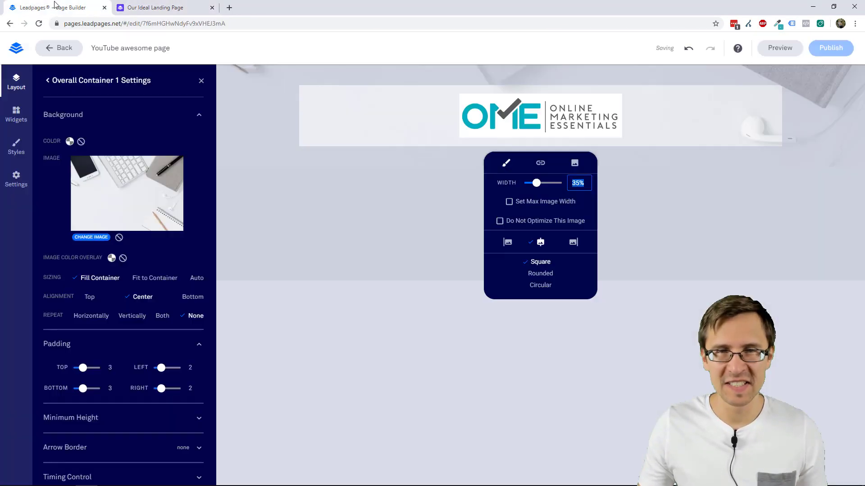
left_click(458, 212)
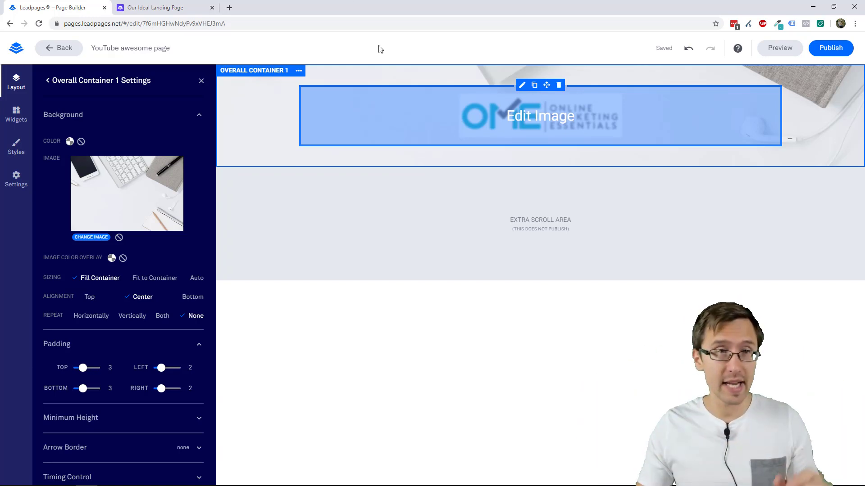
Review the account's brand colours and set the background colour of Column 1 in Row 1 to a custom white
left_click(182, 7)
left_click(68, 4)
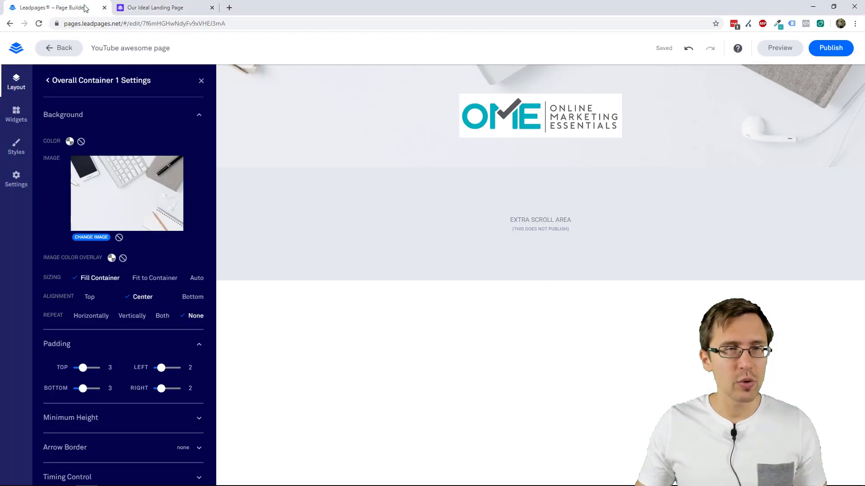
left_click(79, 85)
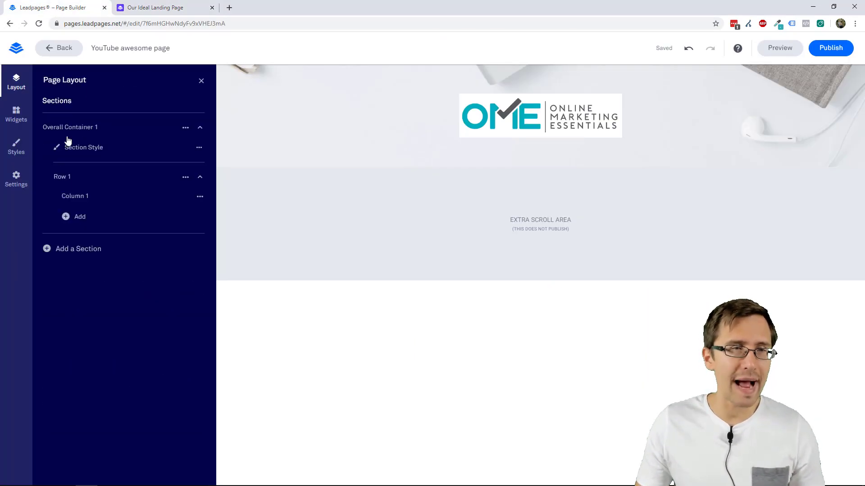
left_click(77, 204)
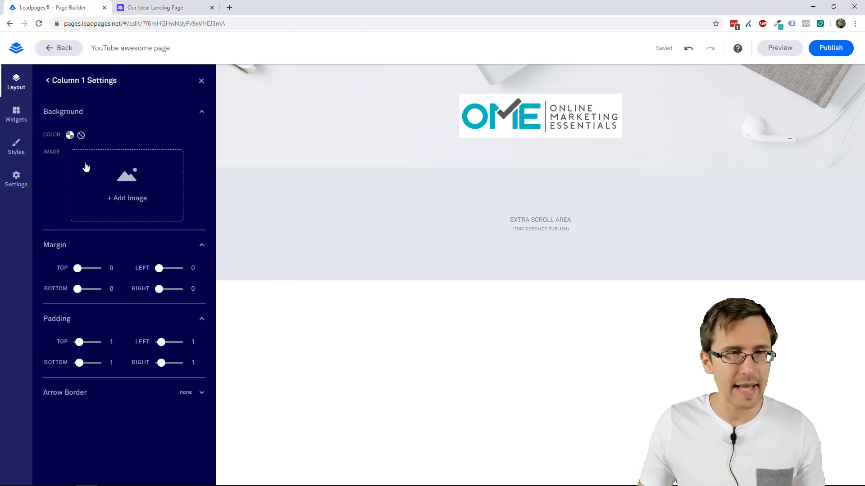
left_click(69, 135)
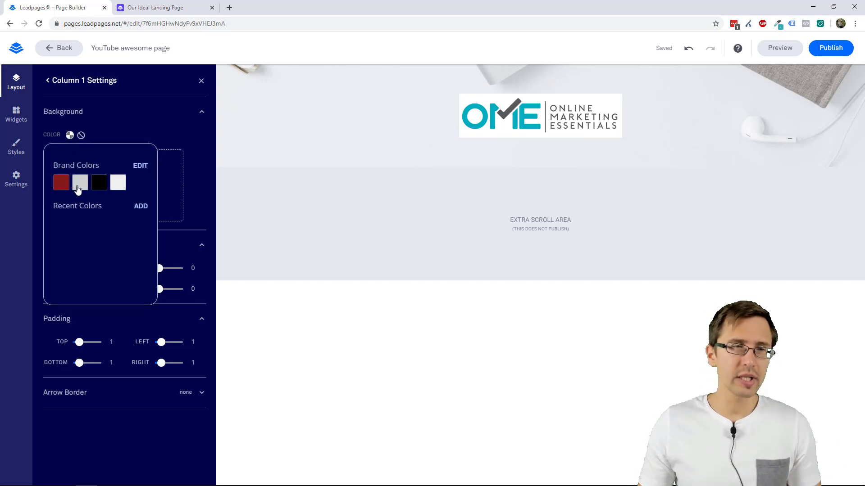
left_click(140, 166)
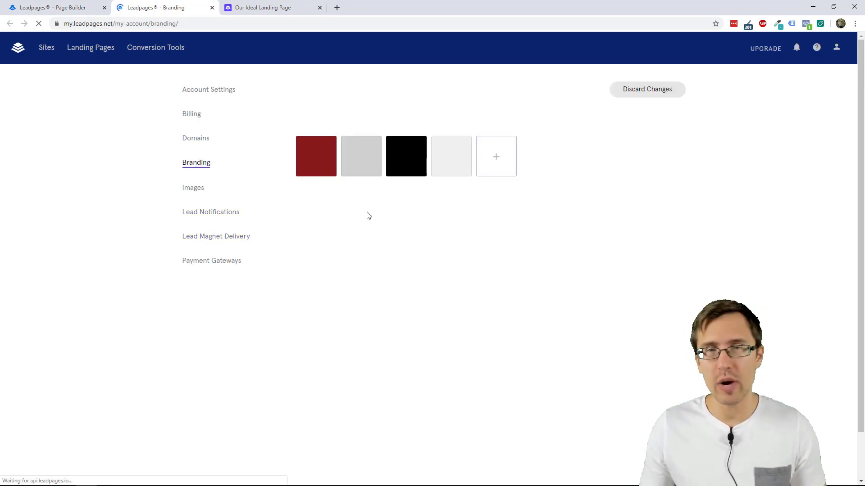
mouse_move(329, 155)
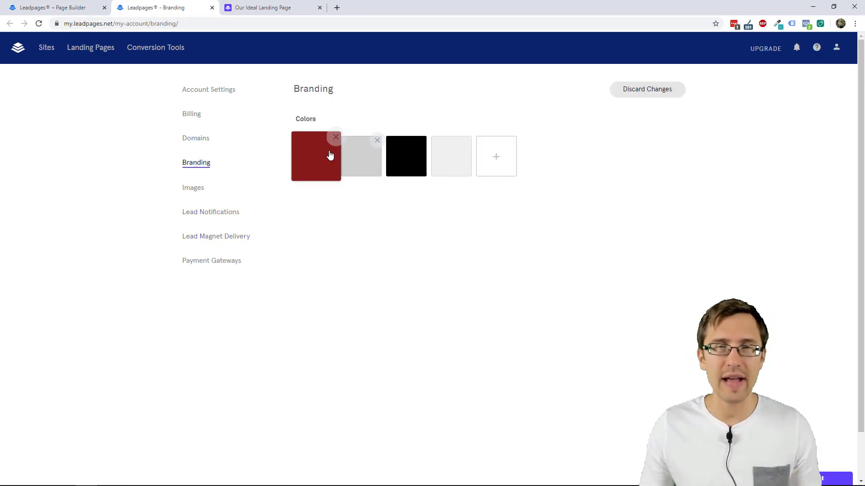
left_click(212, 8)
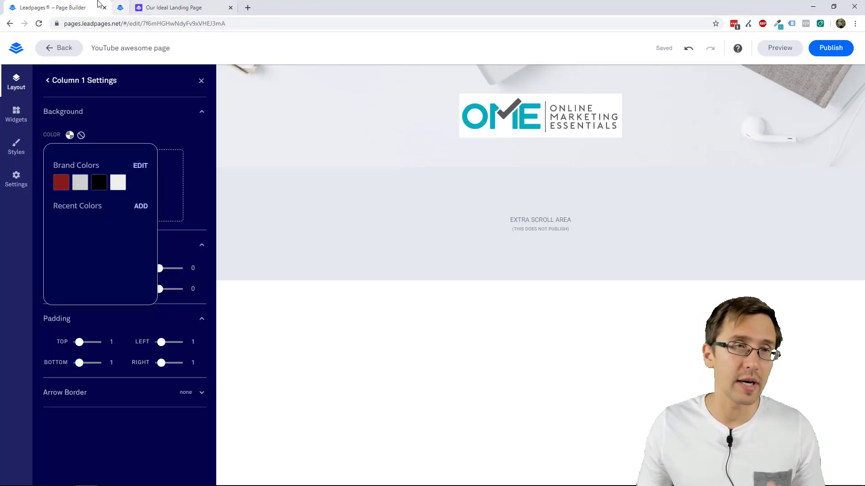
left_click(141, 206)
left_click_drag(85, 194, 27, 141)
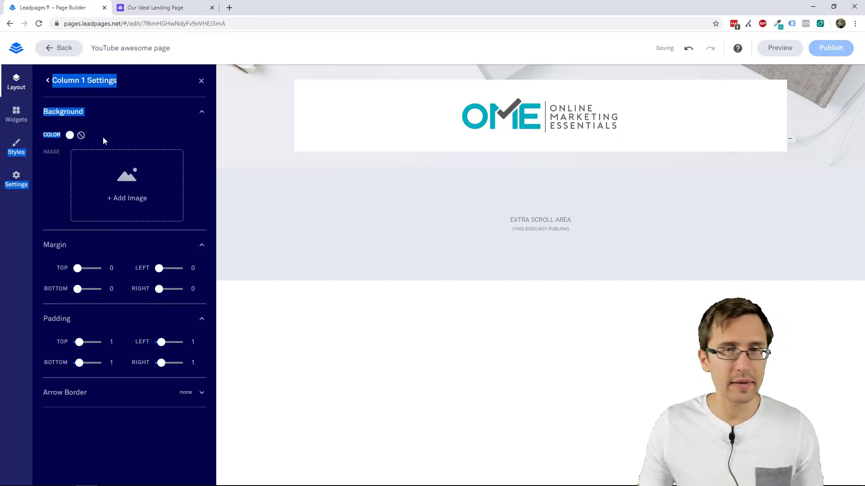
Try top padding values of 10 and 0 on Column 1, restore the value to 1 and return to the page layout
left_click(146, 3)
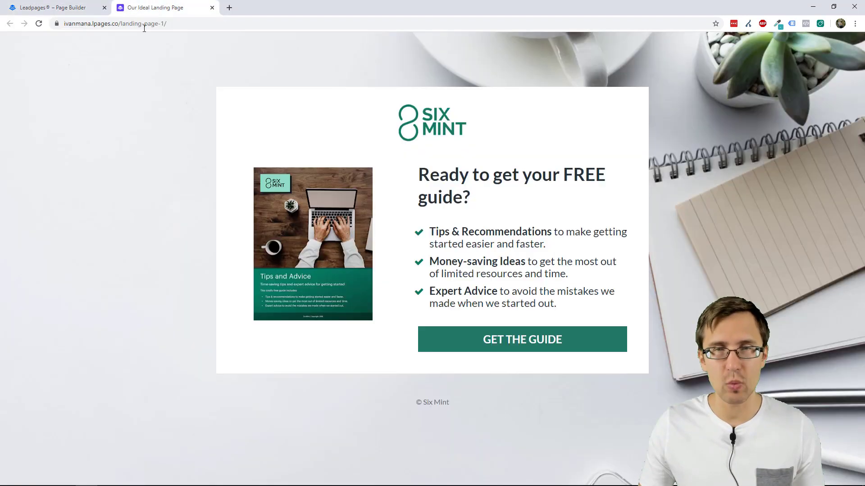
left_click(50, 7)
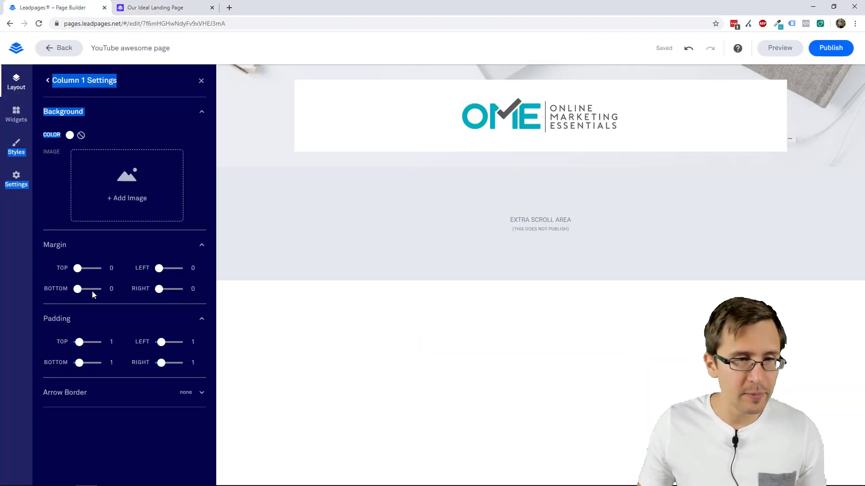
left_click(53, 228)
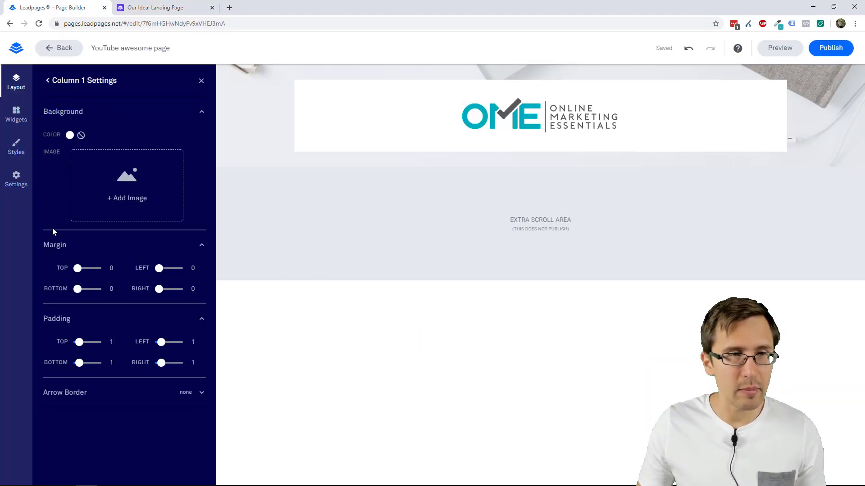
left_click_drag(79, 342, 97, 342)
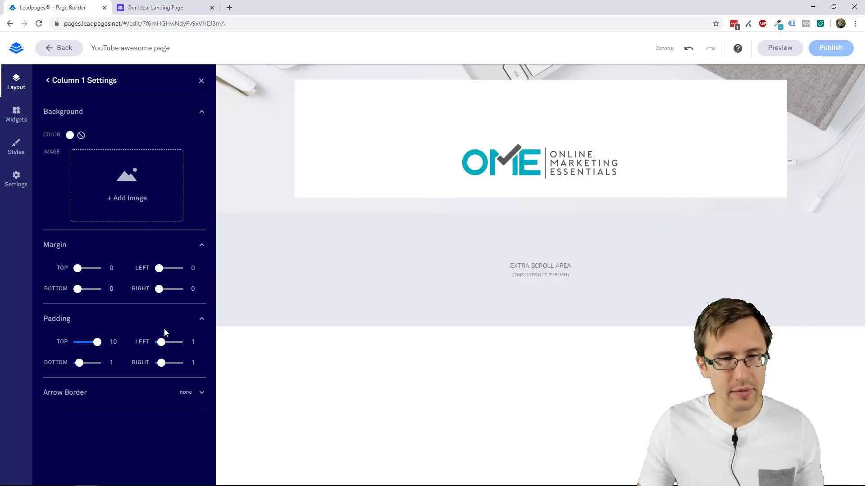
double_click(114, 342)
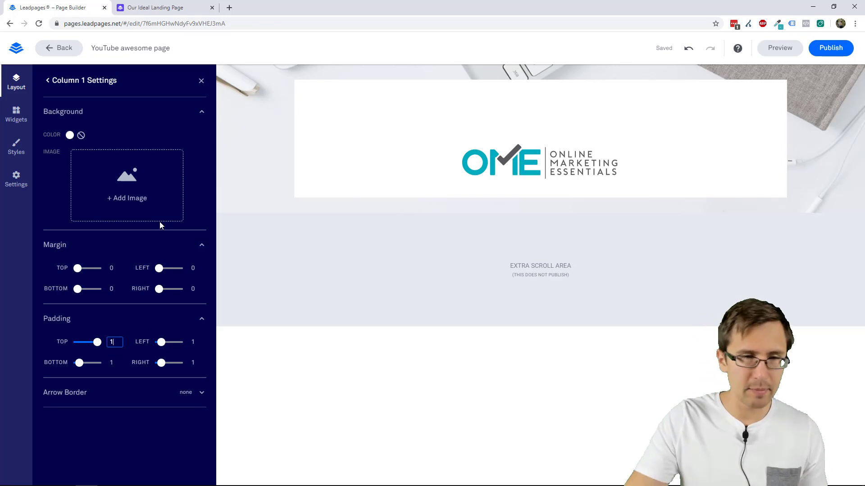
type("1")
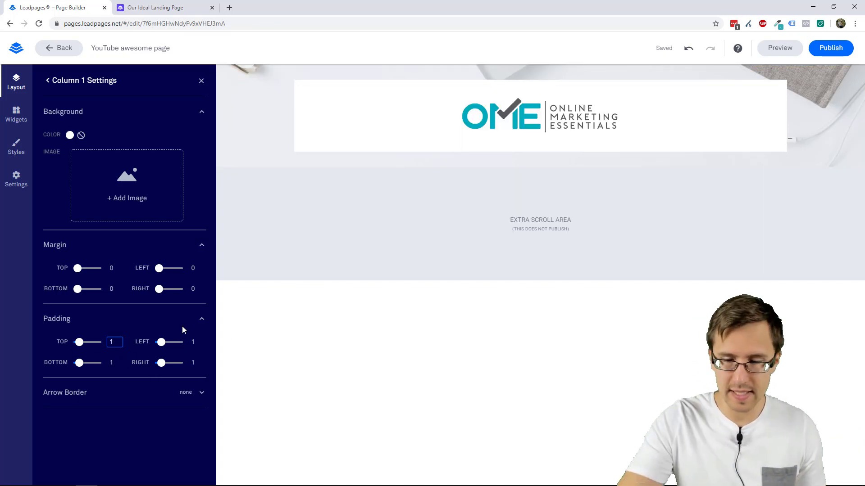
key("BackSpace")
type("0")
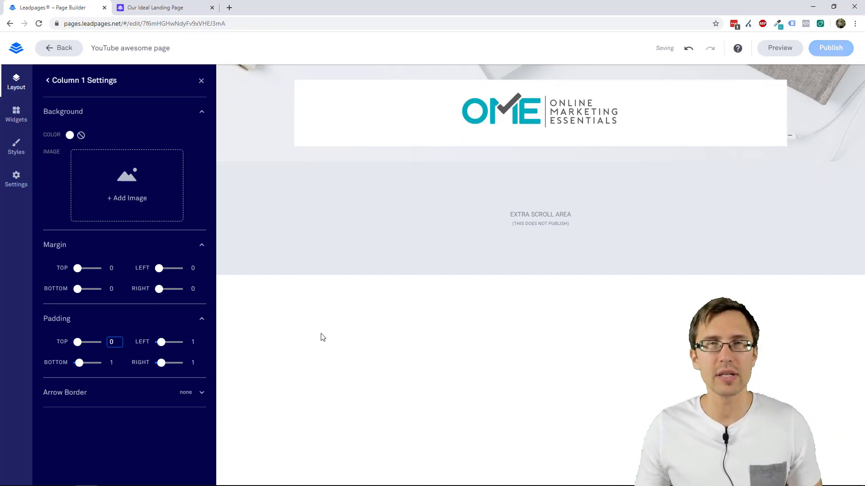
left_click_drag(116, 343, 100, 344)
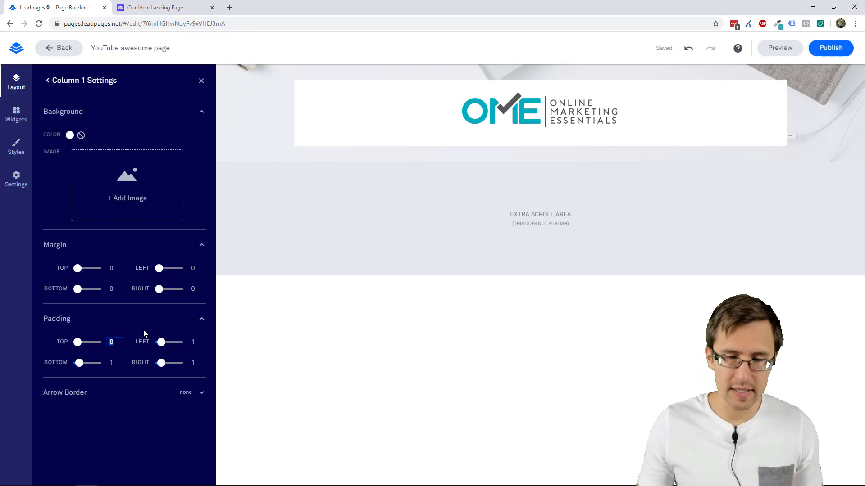
type("1")
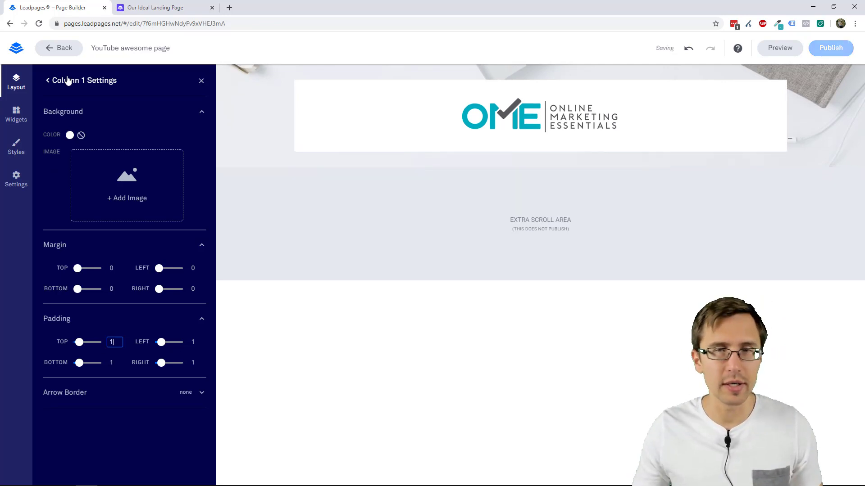
left_click(68, 81)
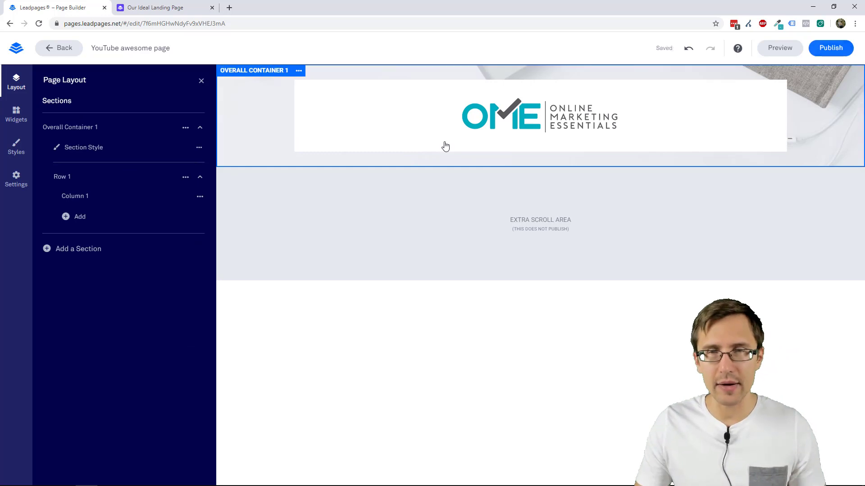
Check the example page, place a Text widget below the logo in Column 1 and delete it again
key("ctrl+Tab")
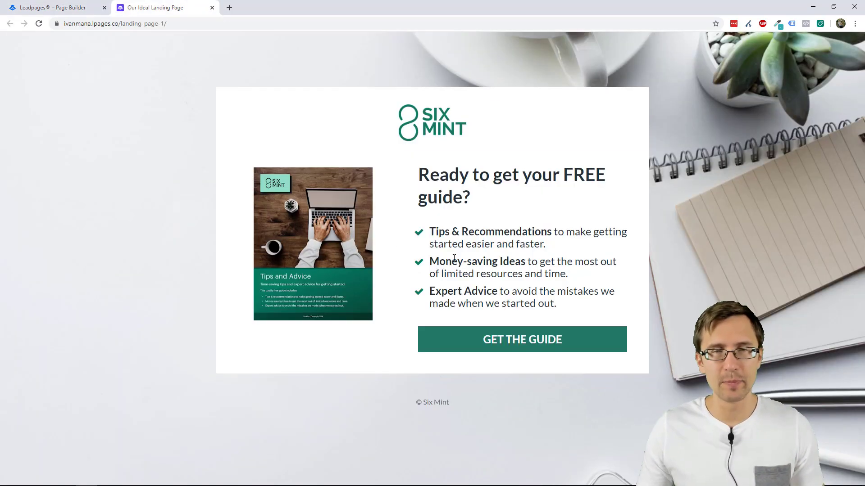
key("ctrl+Tab")
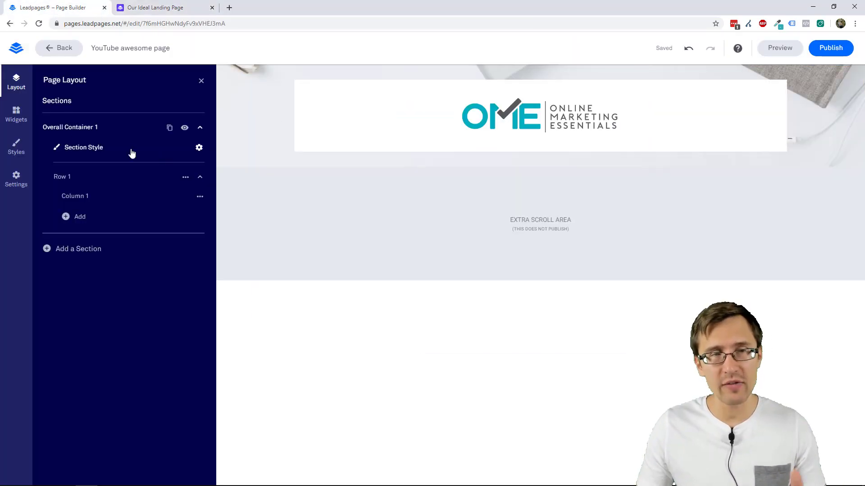
left_click(16, 117)
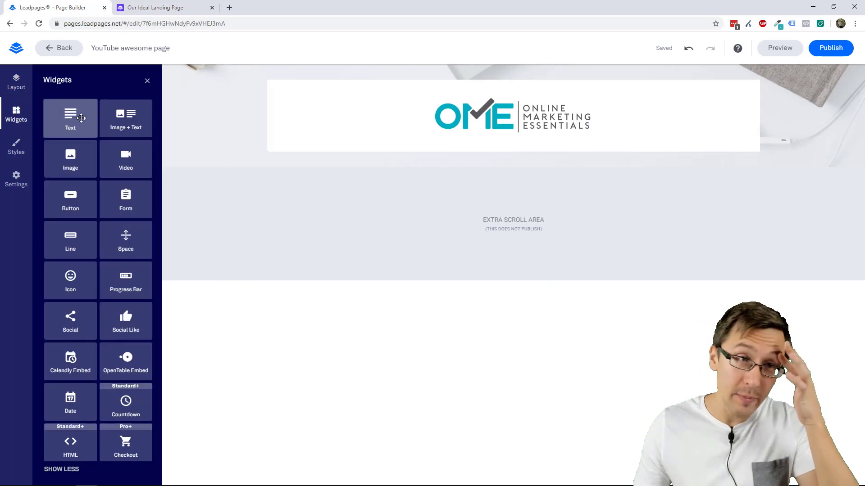
left_click_drag(75, 127, 520, 173)
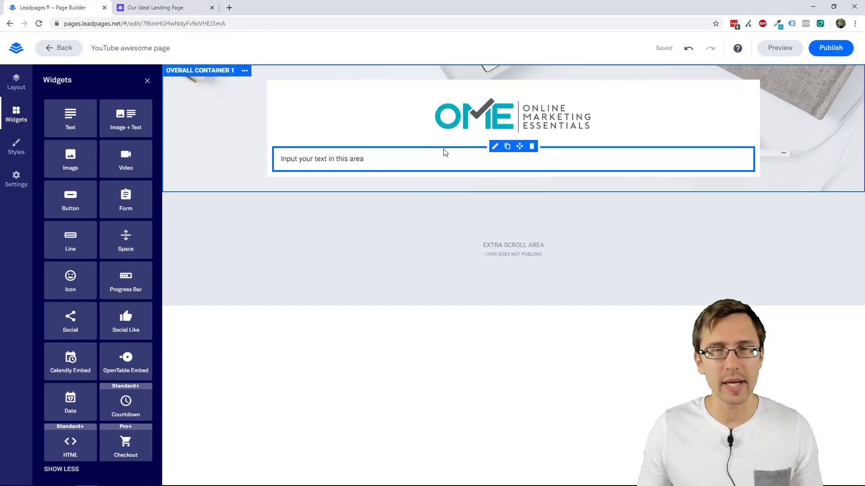
left_click(531, 147)
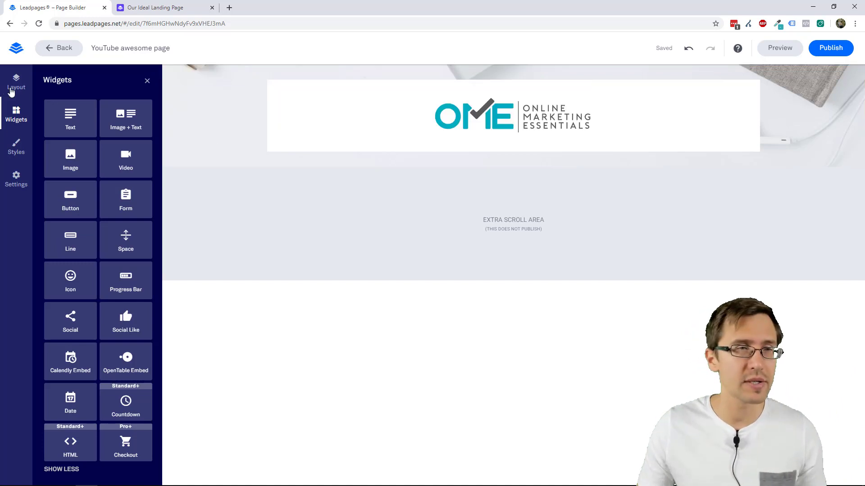
Add a second row to Overall Container 1 in the page layout
left_click(19, 87)
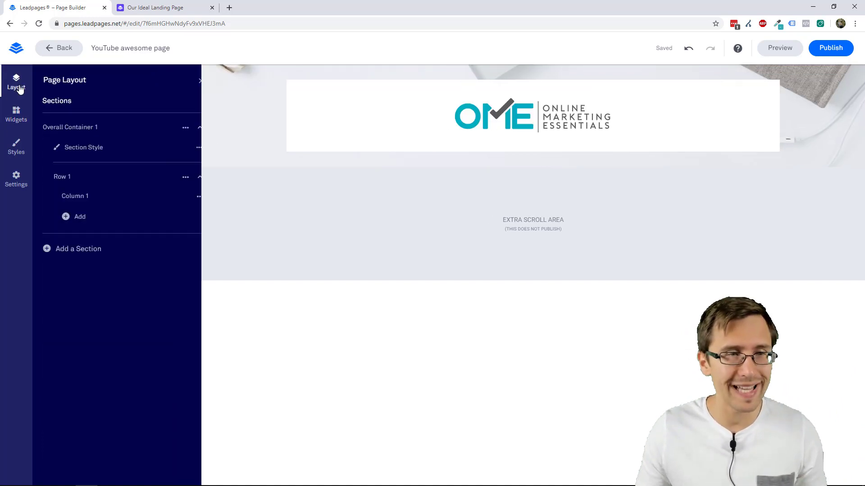
left_click(71, 218)
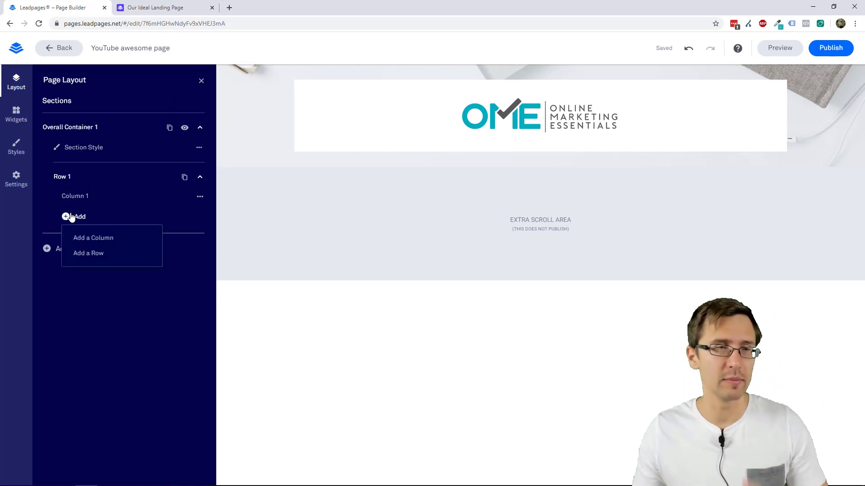
left_click(93, 254)
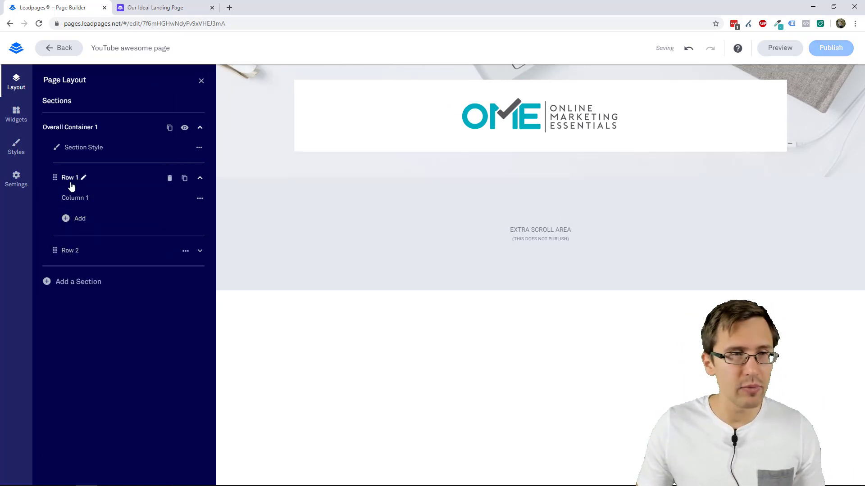
Rename Row 1 as "Logo container" and its Column 1 as "Logo image"
left_click(83, 179)
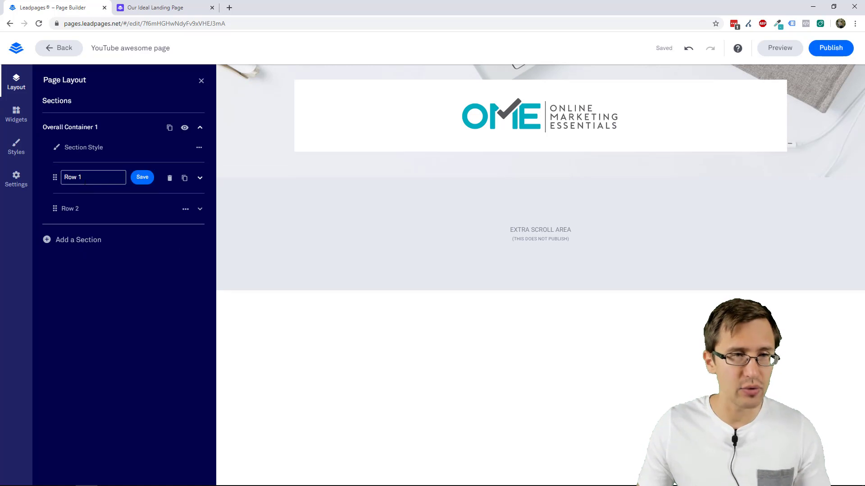
type("Logo container")
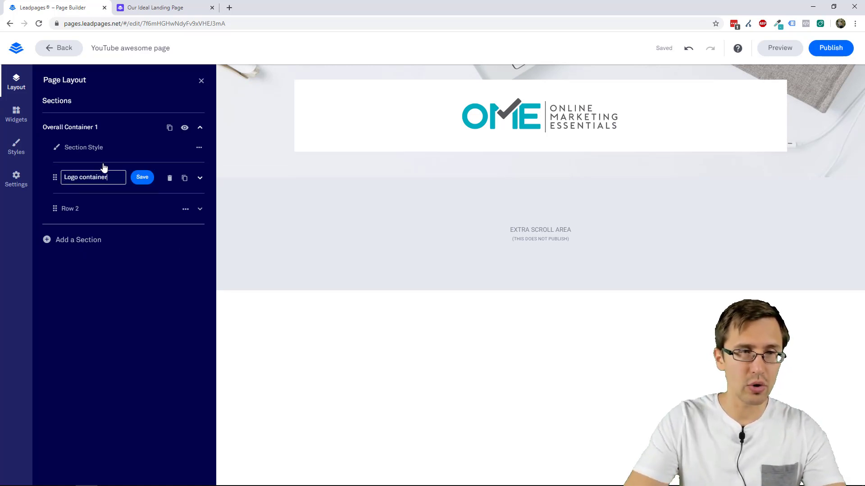
key("Return")
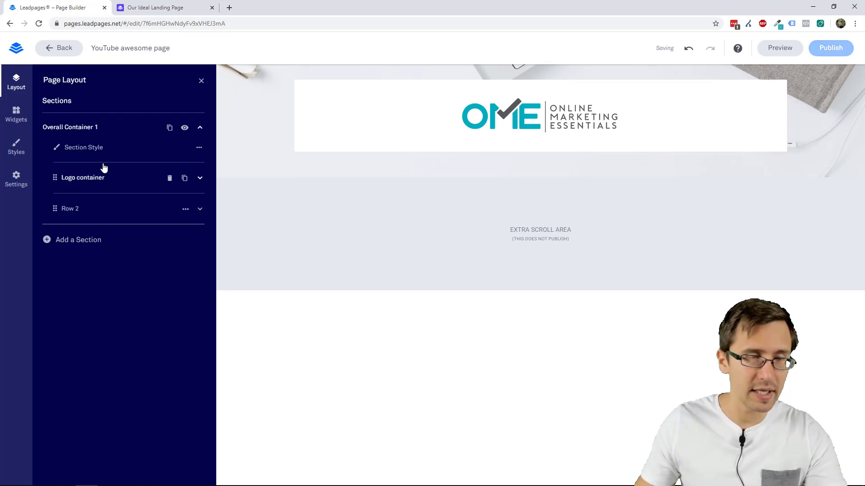
left_click(87, 180)
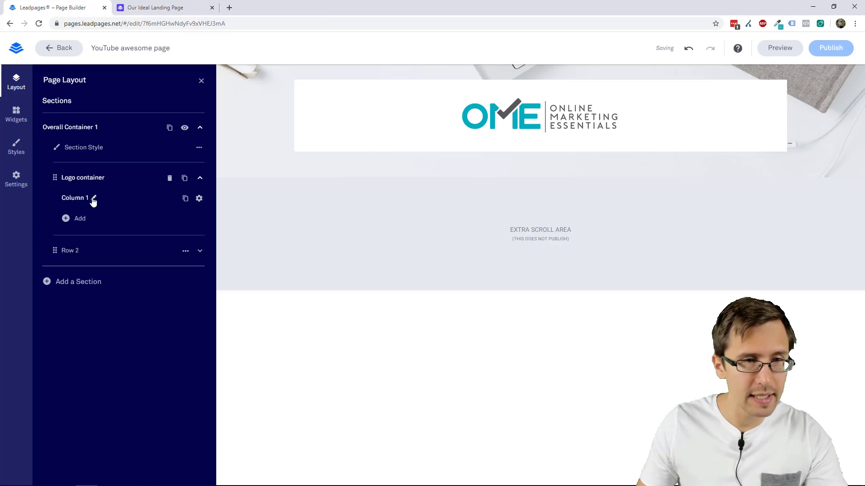
left_click(93, 198)
type("L")
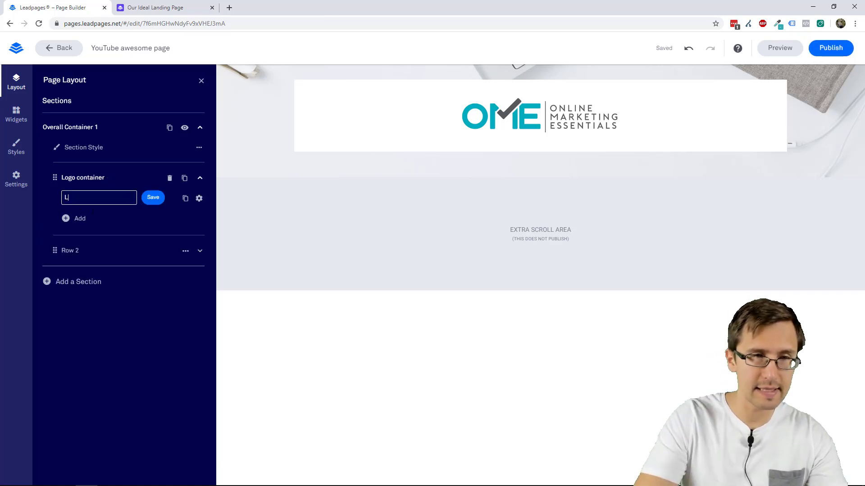
type("ogo image")
key("Return")
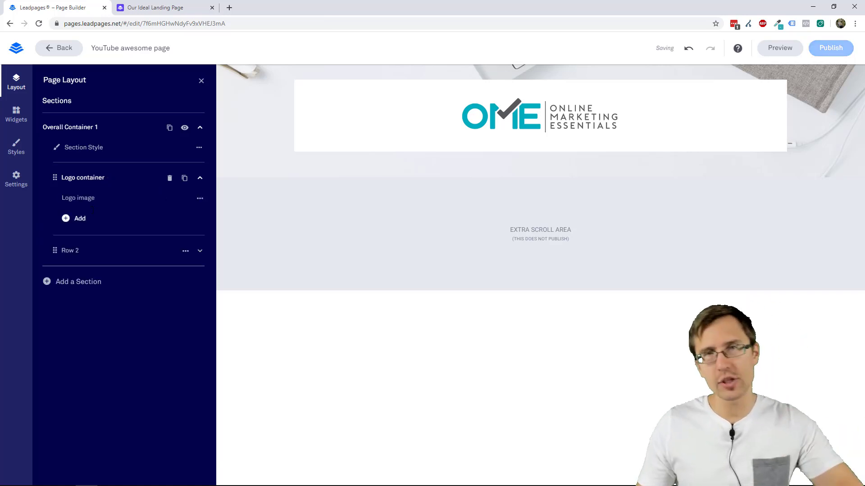
Rename Row 2 as "Content container"
left_click(71, 255)
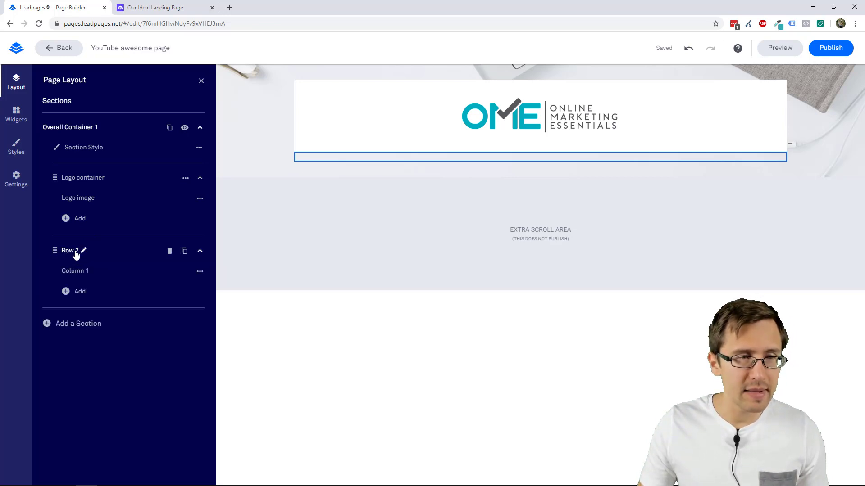
left_click(84, 254)
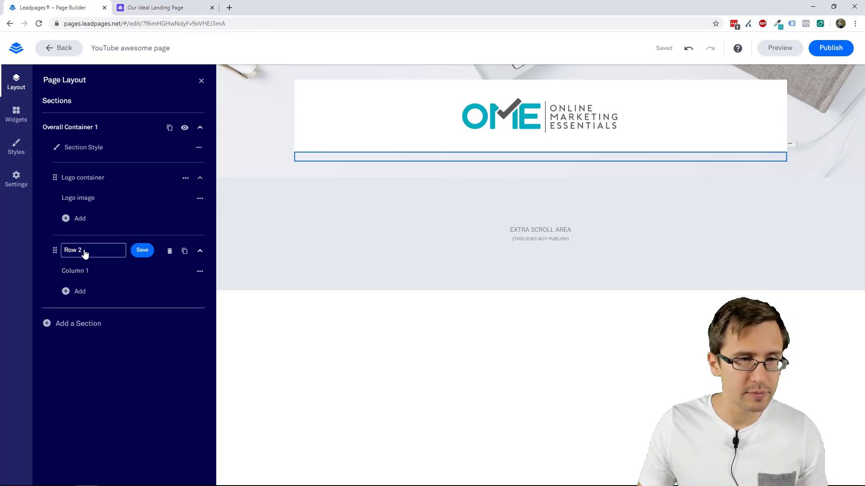
type("Content container")
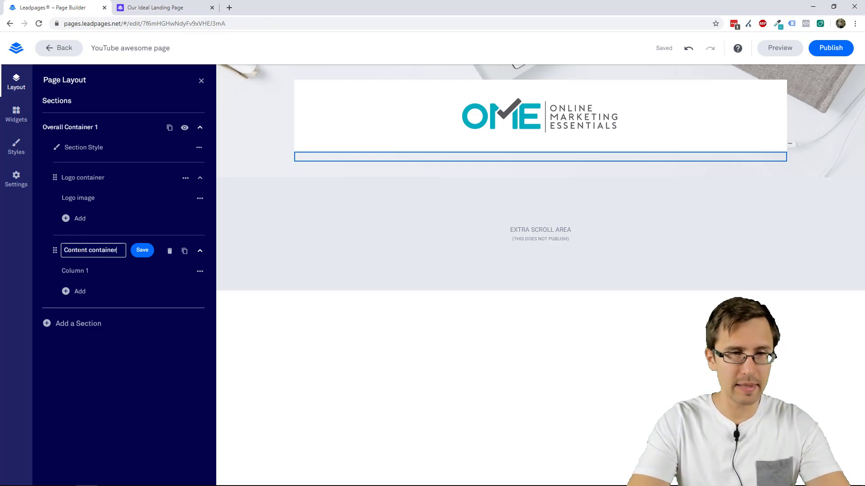
key("Return")
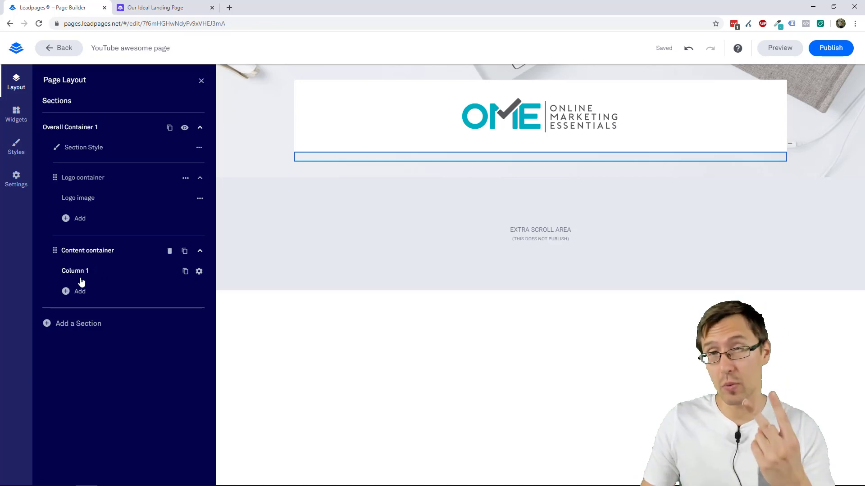
Add a second column to the Content container row and check the example page's two-column arrangement
left_click(79, 293)
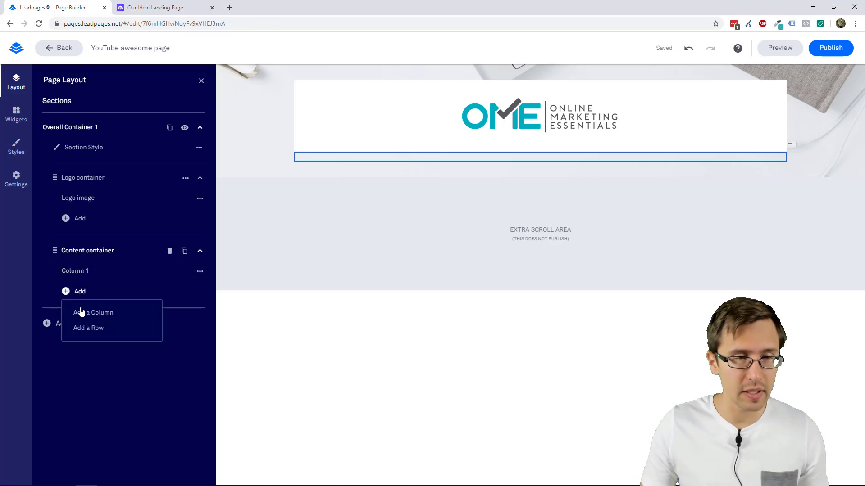
left_click(82, 311)
left_click(155, 7)
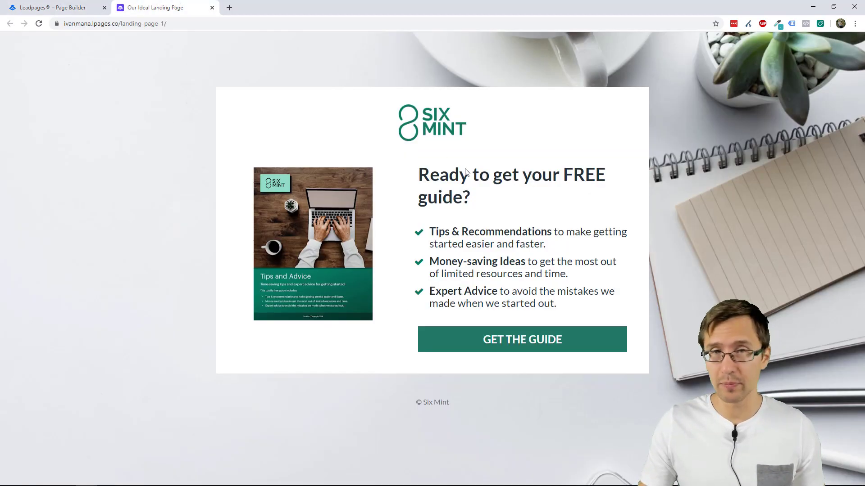
left_click(45, 8)
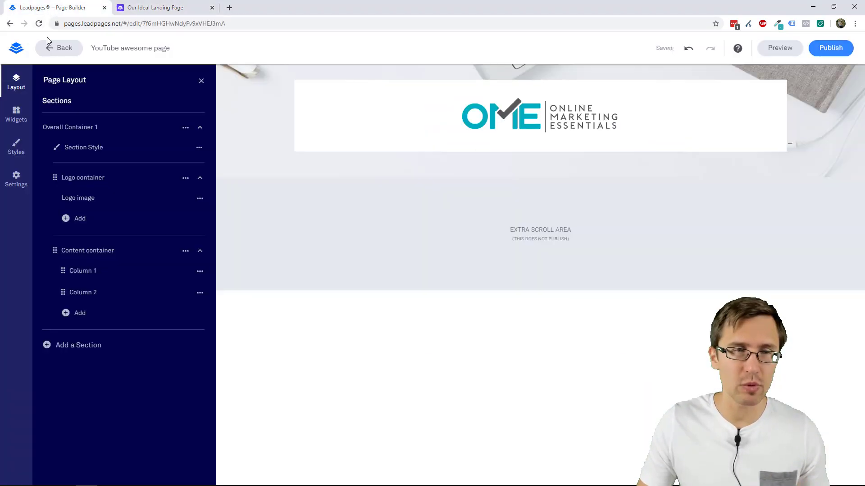
Rename the Content container's Column 1 as "image" and Column 2 as "text"
left_click(102, 271)
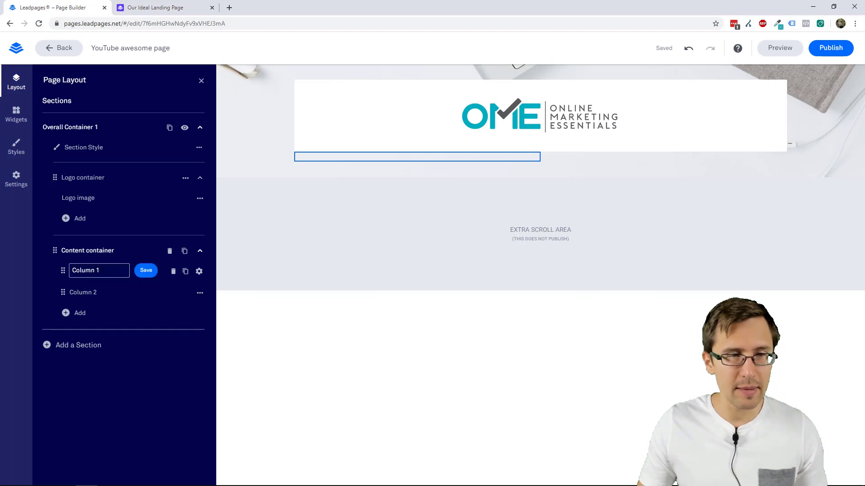
key("ctrl+a")
type("im")
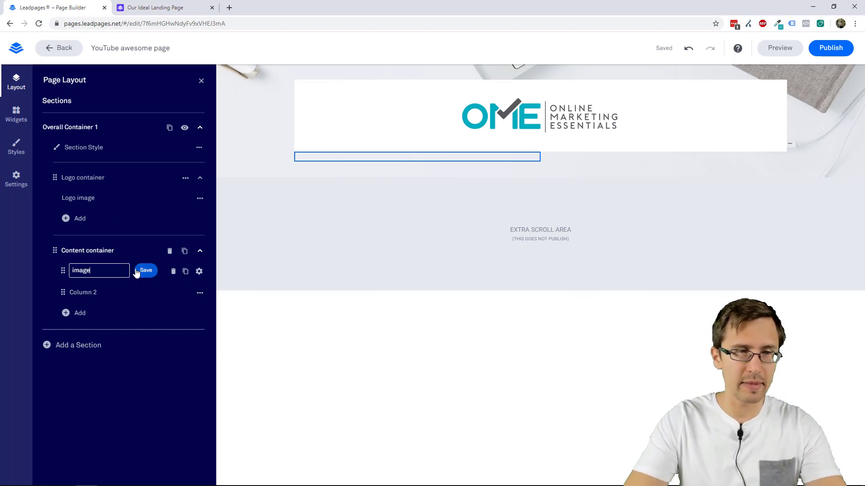
type("age")
left_click(146, 271)
left_click(102, 294)
double_click(97, 292)
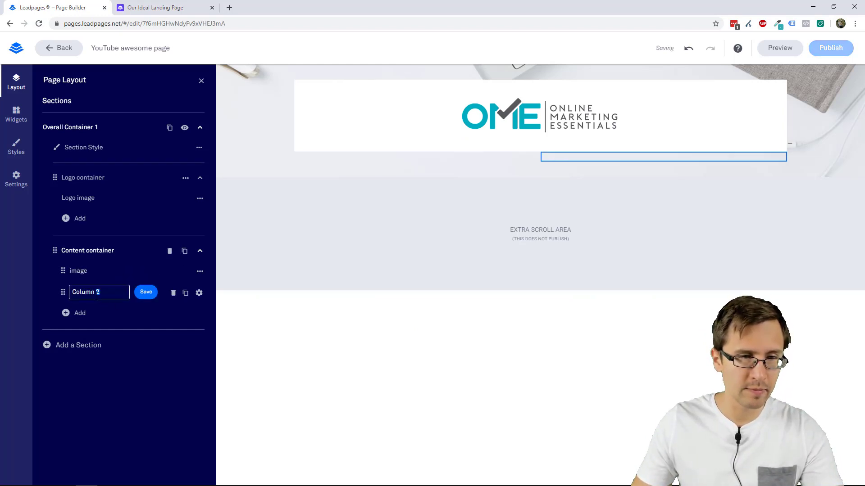
key("ctrl+a")
type("text")
key("Return")
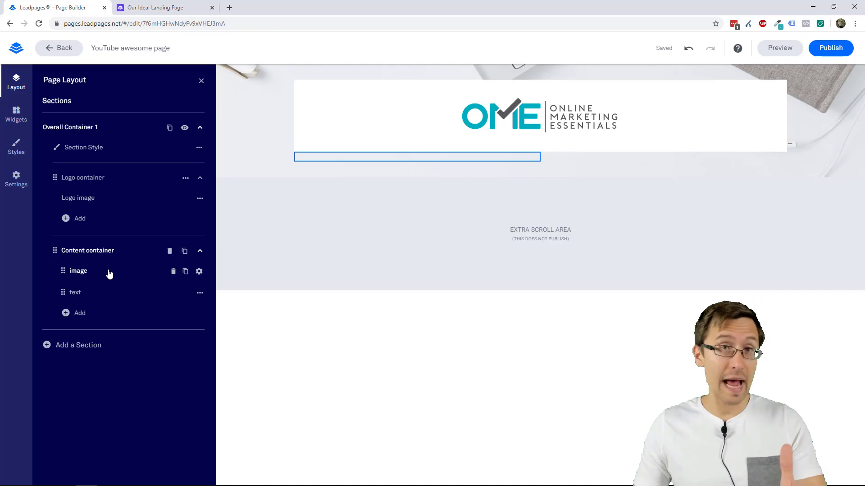
Place an Image widget in the image column and a Text widget in the text column below the logo
left_click(16, 115)
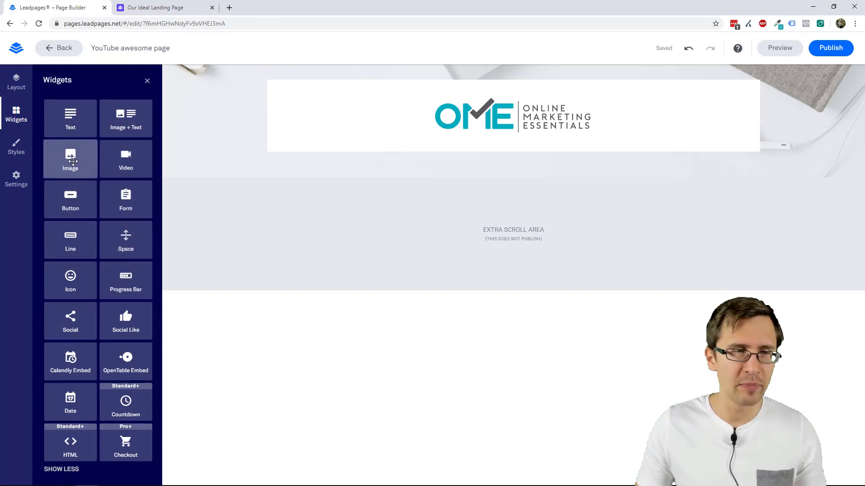
left_click_drag(70, 161, 385, 171)
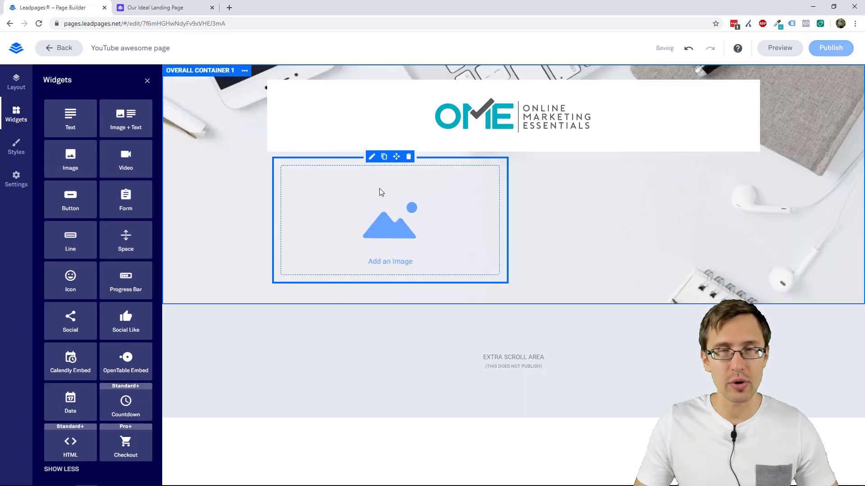
left_click_drag(72, 118, 563, 209)
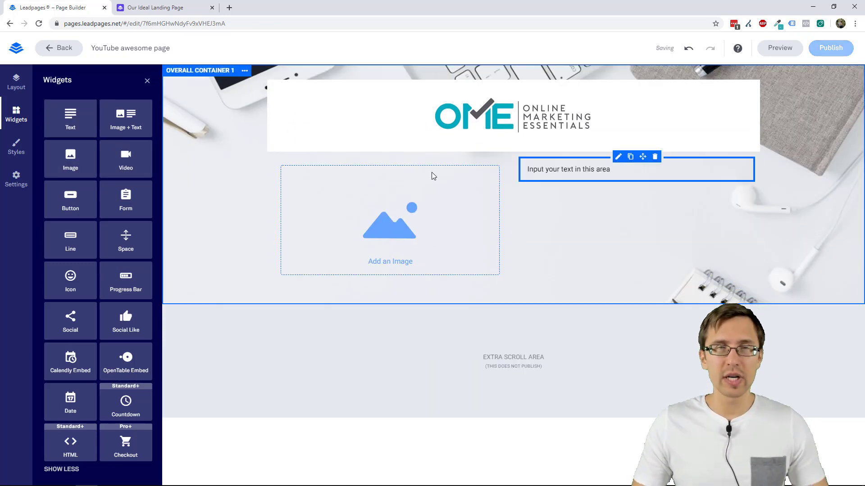
Check the example page's heading, bullet list and button, and add a second Text widget and a Button widget below the first text
left_click(170, 7)
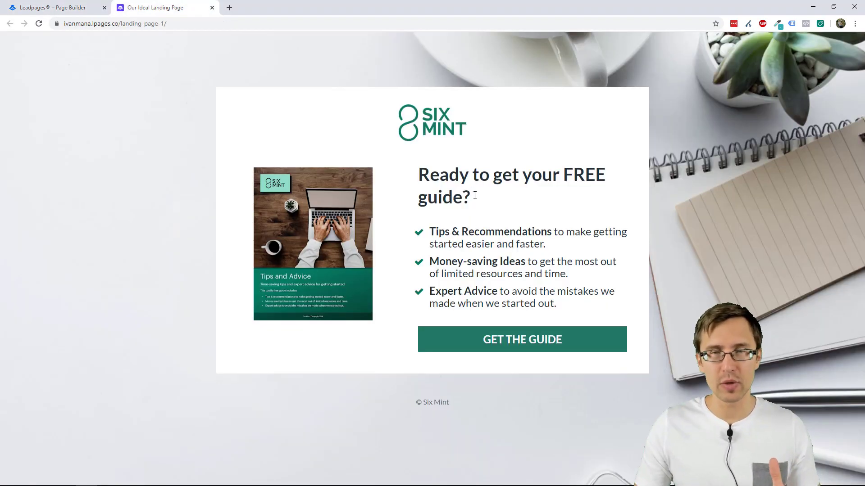
left_click_drag(475, 195, 417, 175)
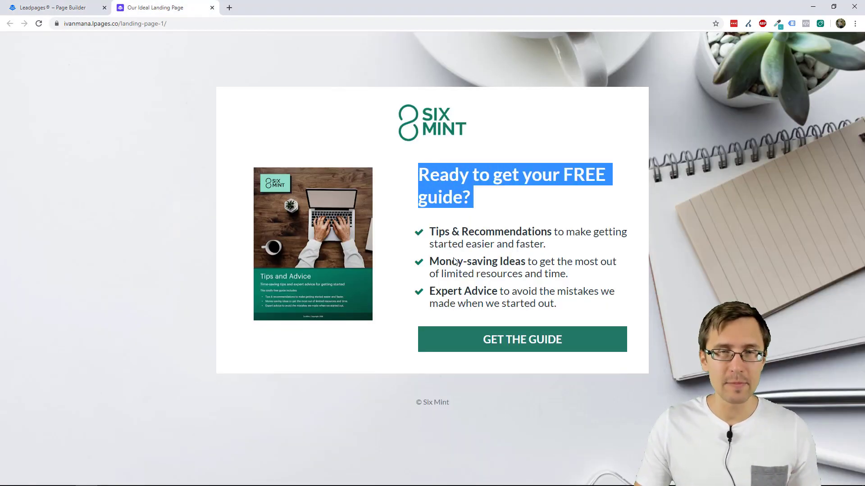
left_click_drag(429, 232, 513, 311)
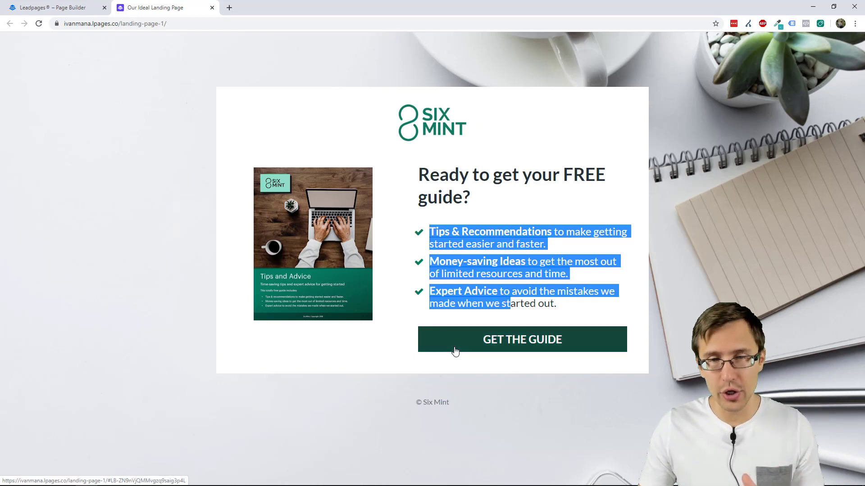
left_click(45, 7)
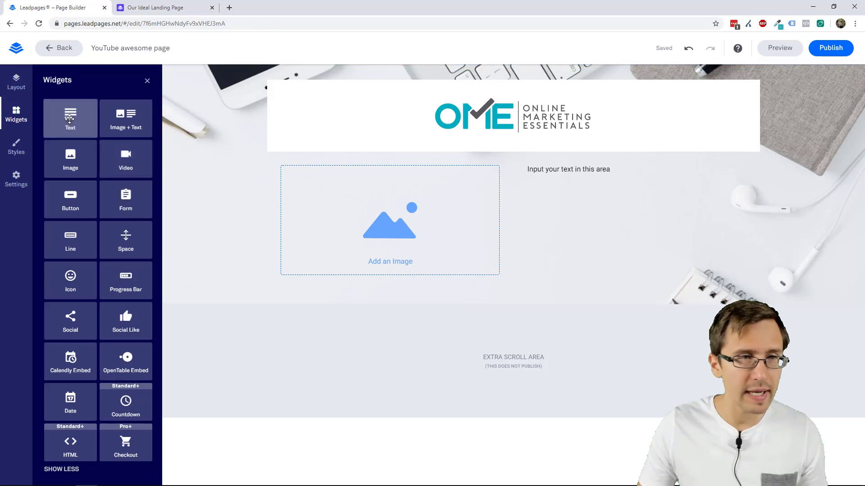
left_click_drag(70, 117, 565, 214)
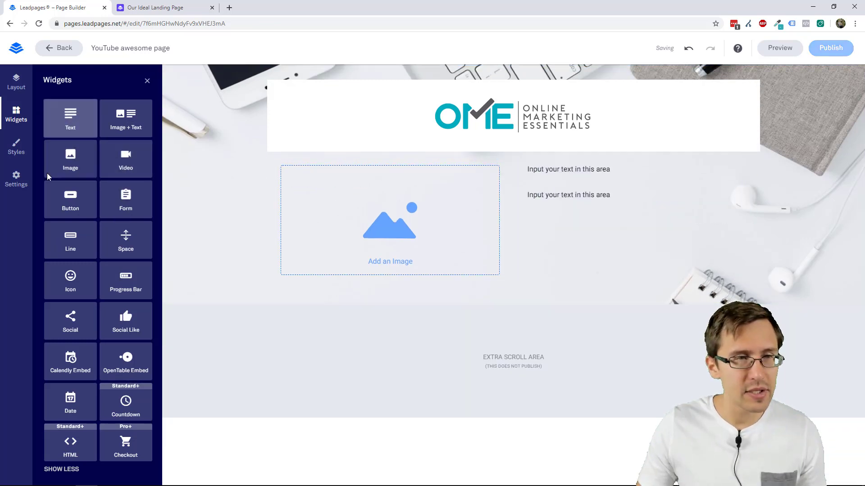
left_click_drag(70, 198, 563, 241)
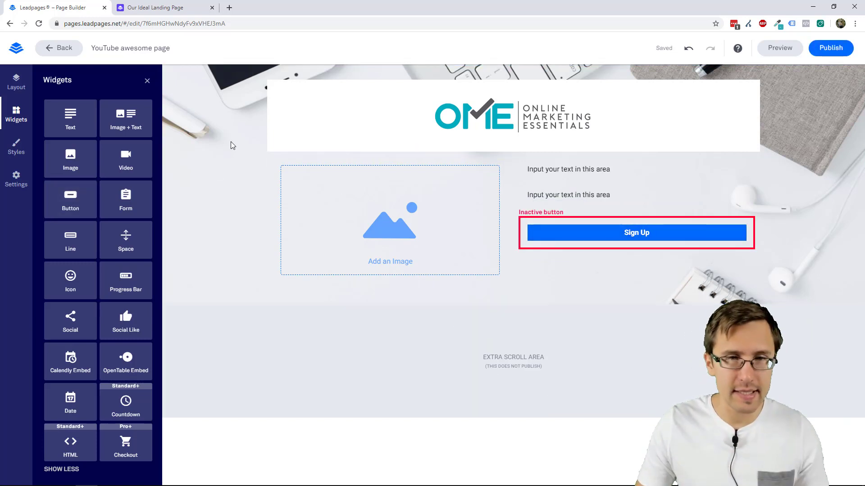
Insert the existing image short guide.jpg into the empty Image widget of the image column
left_click(388, 227)
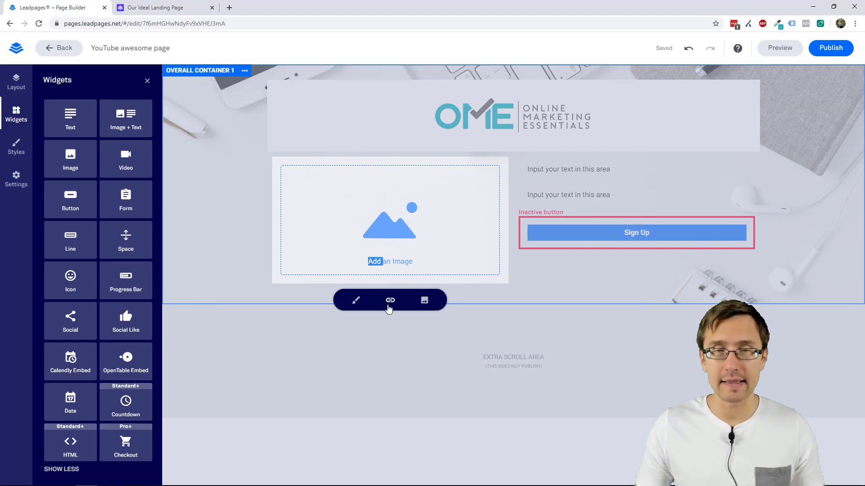
left_click(356, 305)
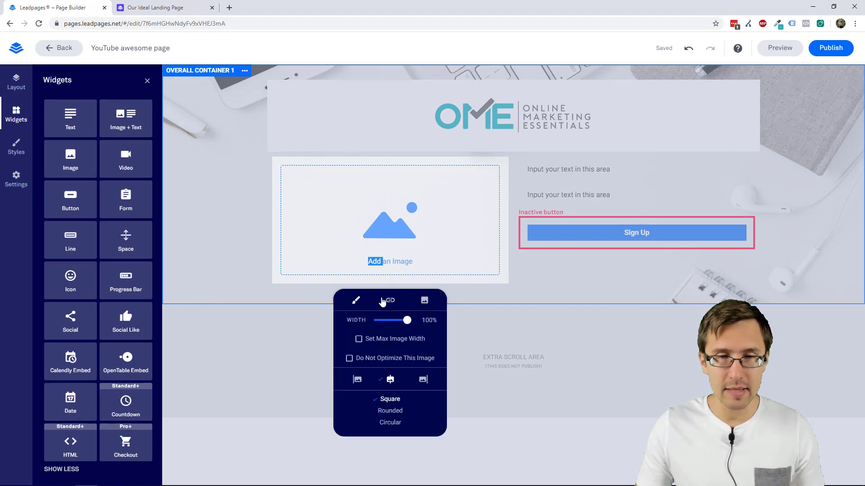
left_click(424, 299)
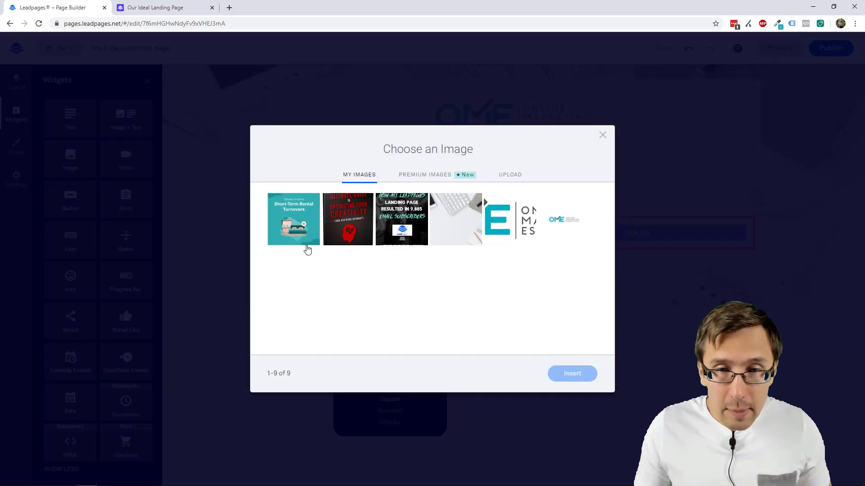
left_click(294, 225)
left_click(565, 375)
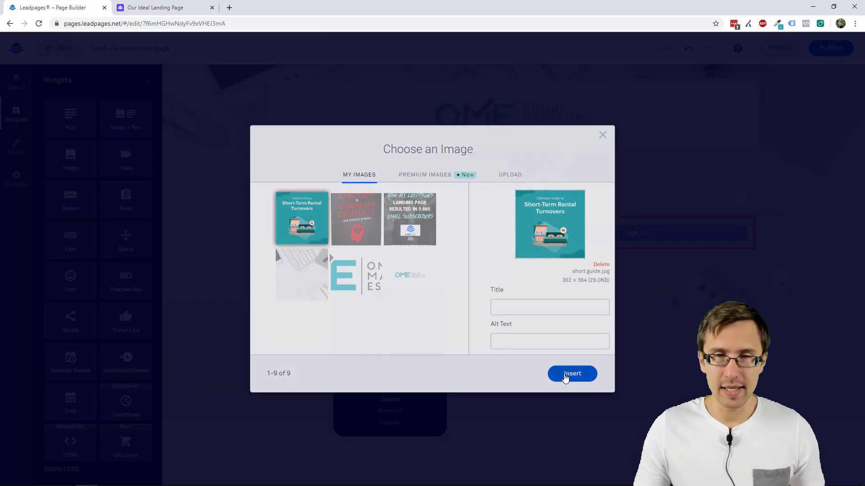
left_click(545, 355)
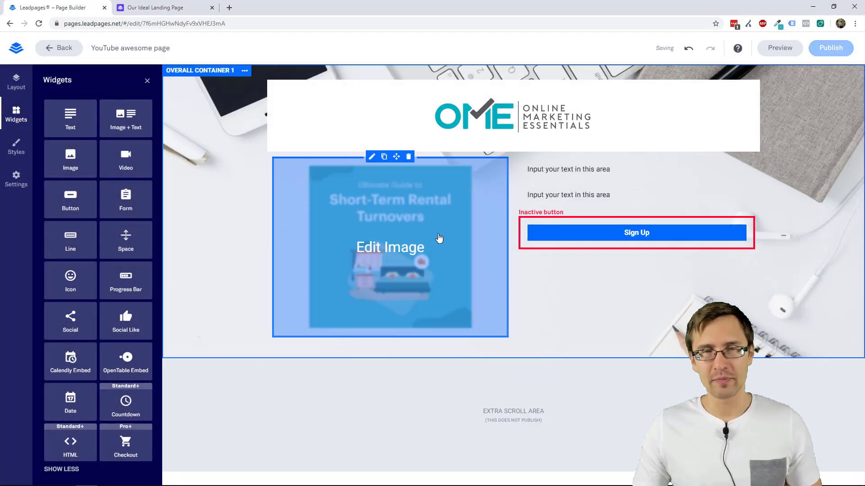
Try a reduced width of 22% on the guide image and return it to full width
left_click(438, 239)
left_click(355, 360)
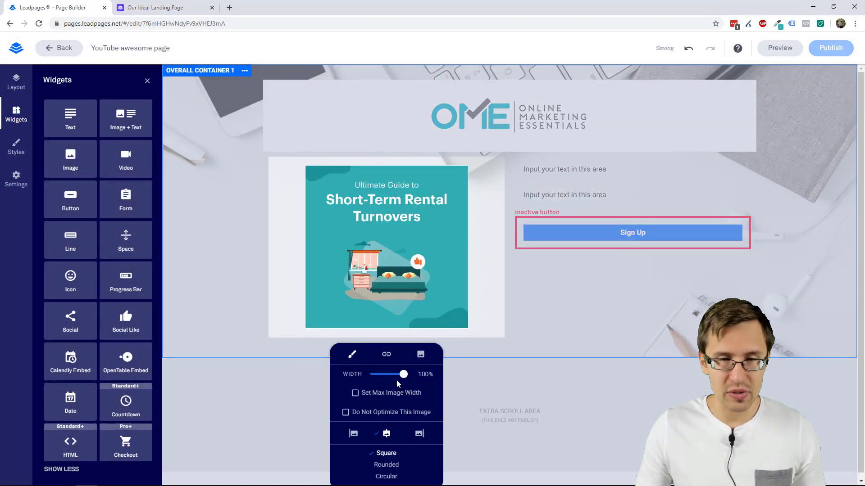
left_click_drag(396, 380, 382, 379)
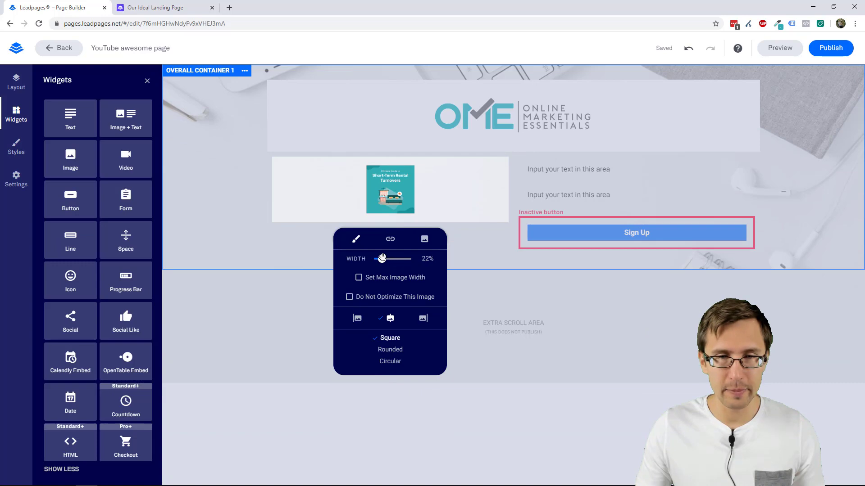
left_click_drag(382, 258, 404, 258)
left_click(624, 316)
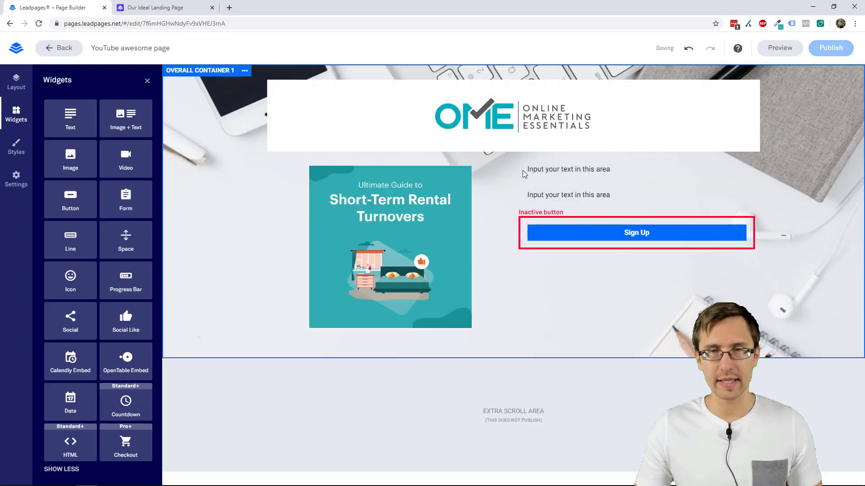
Check the example page's heading and replace the first text's placeholder with "Short-Term Rental Turnovers Guide"
left_click(167, 6)
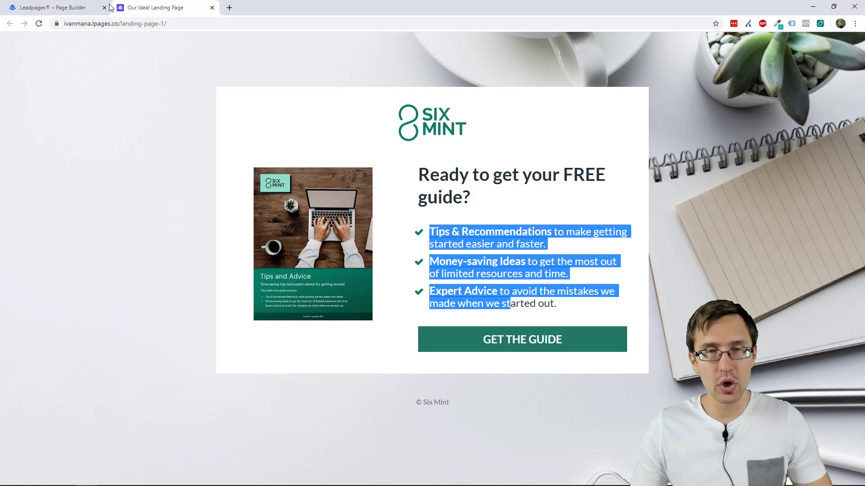
left_click(49, 7)
double_click(551, 174)
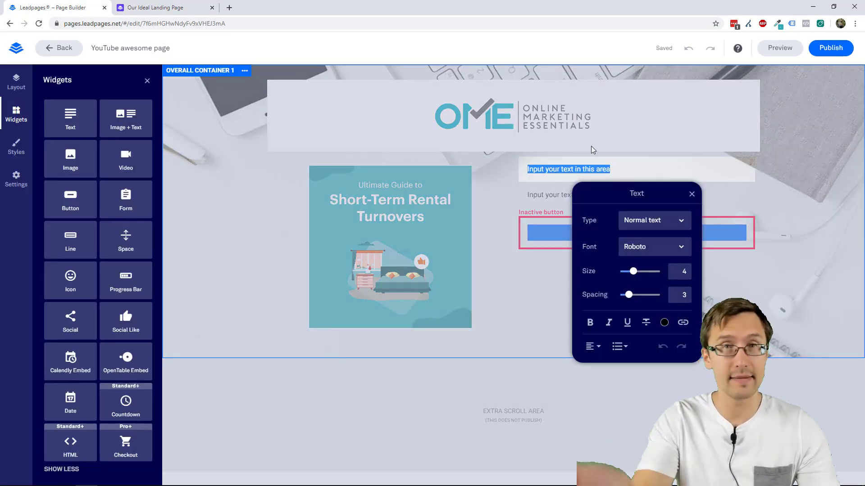
type("S")
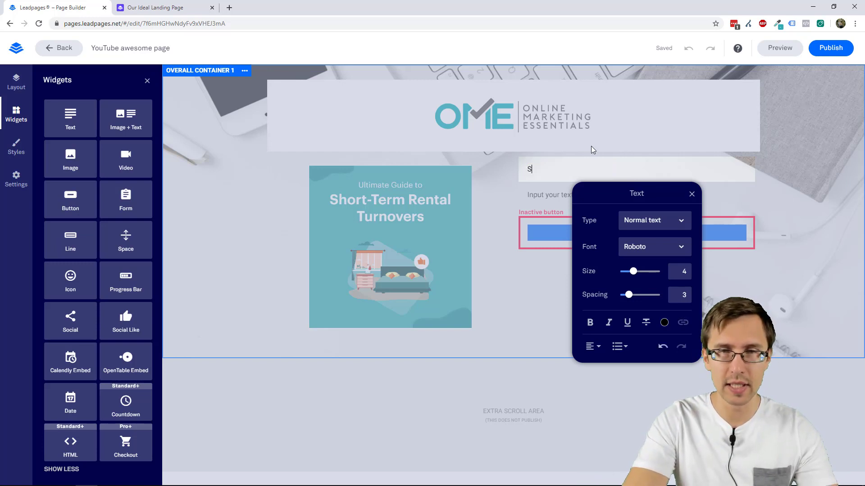
type("hort-Term Rental Turnover")
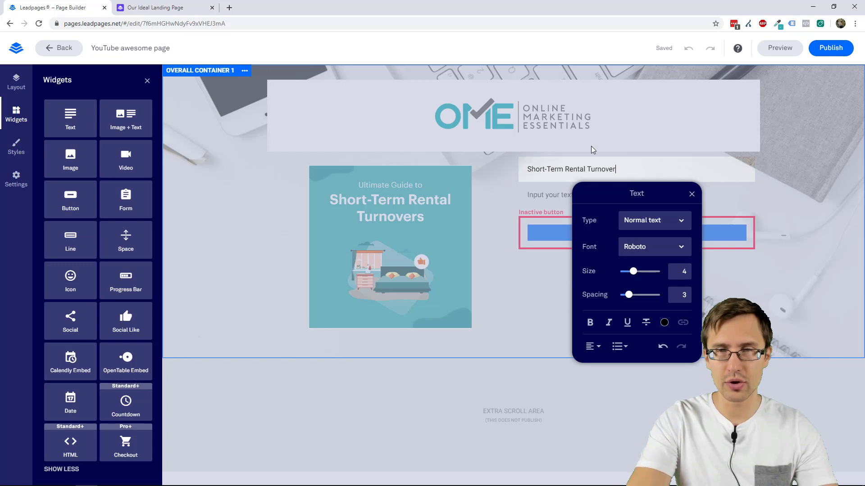
type("s Guide")
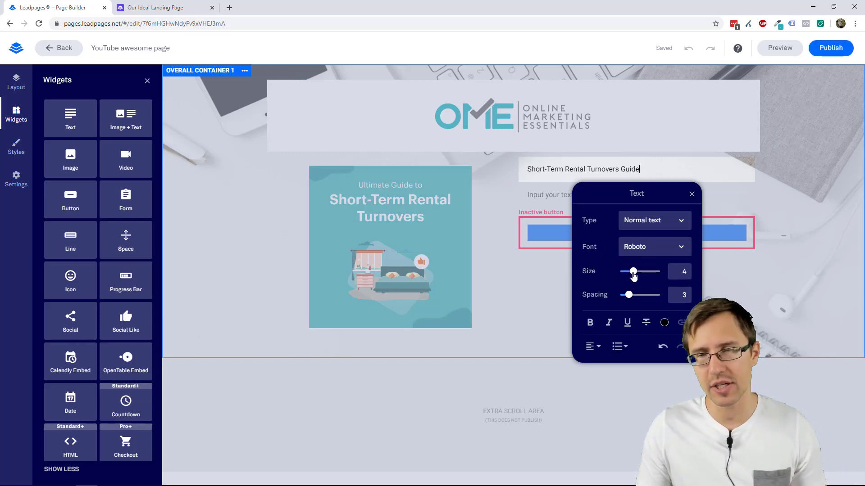
Try the heading at size 10 in the Headline 3, Headline 2 and Headline 1 types, returning to Headline 3
left_click_drag(633, 275, 665, 274)
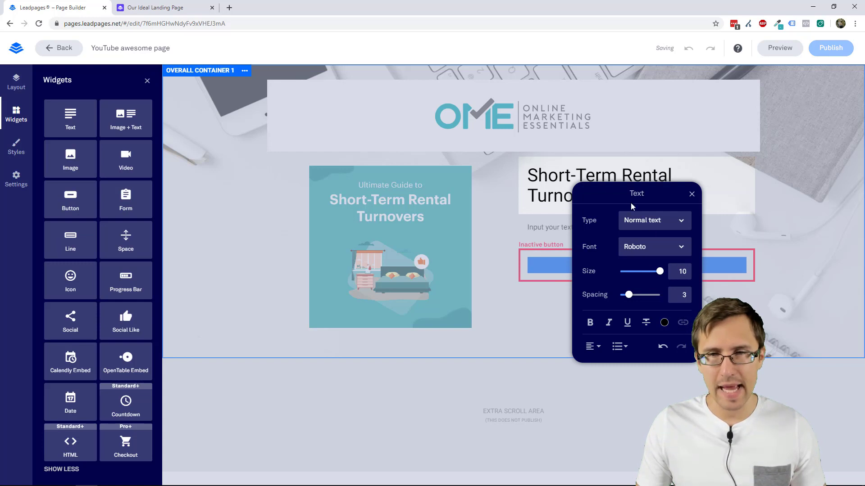
left_click(643, 225)
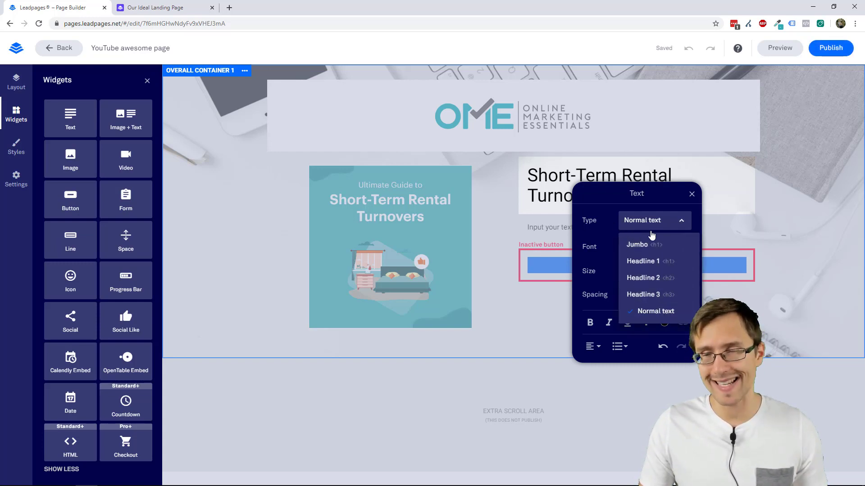
left_click(655, 295)
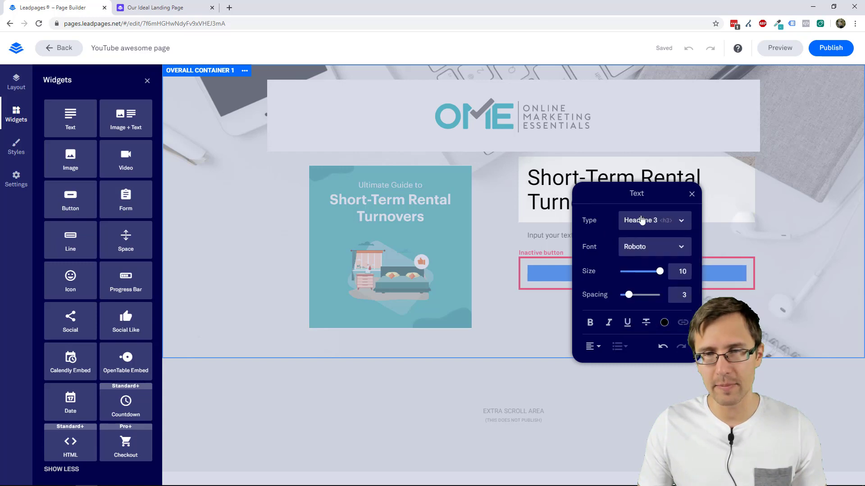
left_click(644, 221)
left_click(643, 278)
left_click(643, 223)
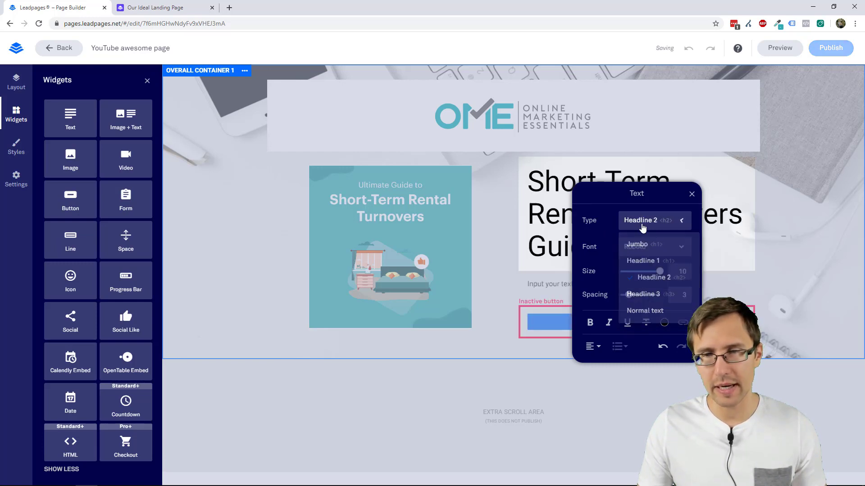
left_click(649, 261)
left_click(645, 221)
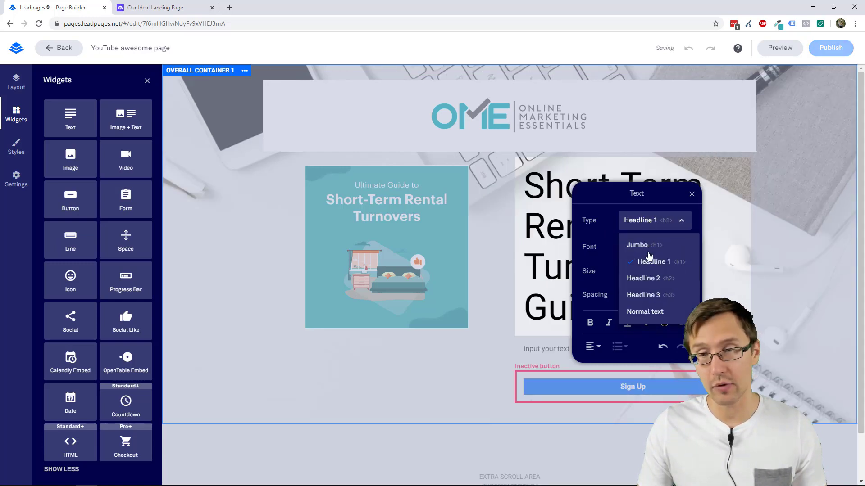
left_click(650, 296)
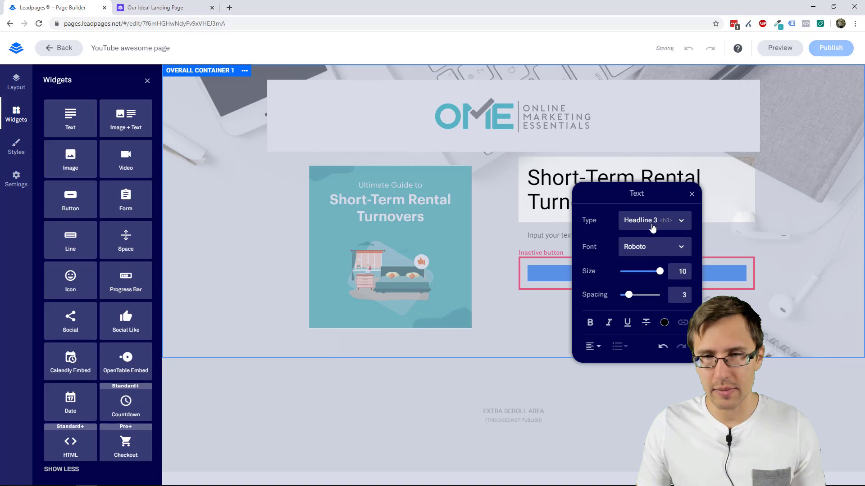
Set the heading's type to Headline 1 and reduce its size to 4
left_click(652, 227)
left_click(654, 259)
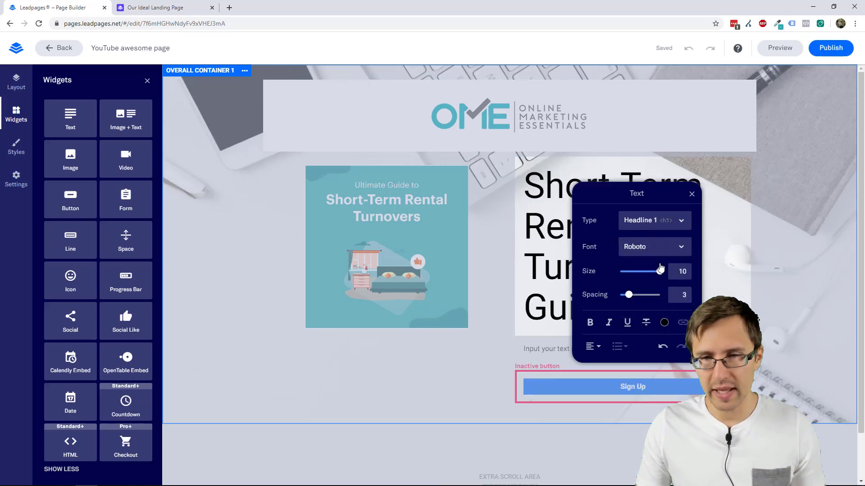
left_click_drag(660, 269, 645, 280)
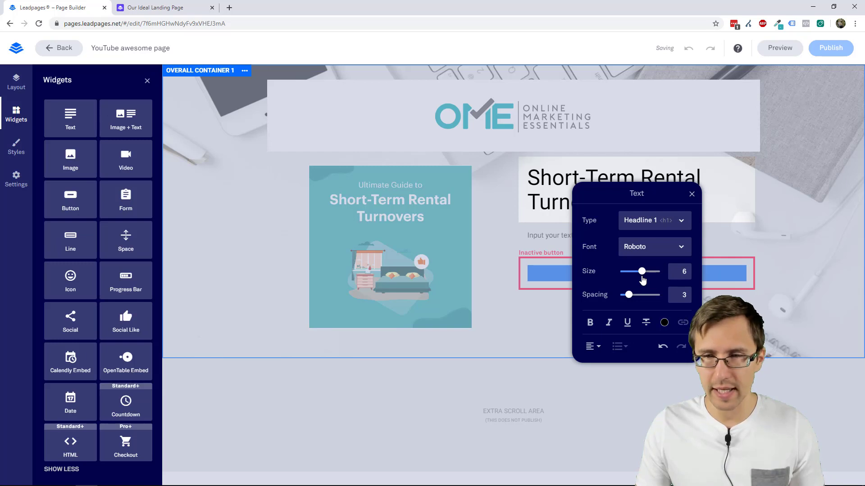
left_click_drag(642, 280, 634, 277)
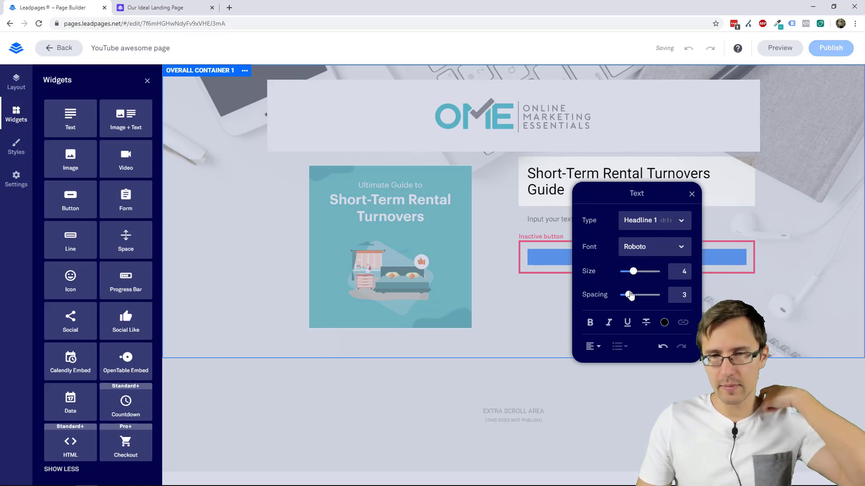
mouse_move(629, 295)
left_mouse_down()
mouse_move(613, 297)
mouse_move(632, 299)
left_mouse_up()
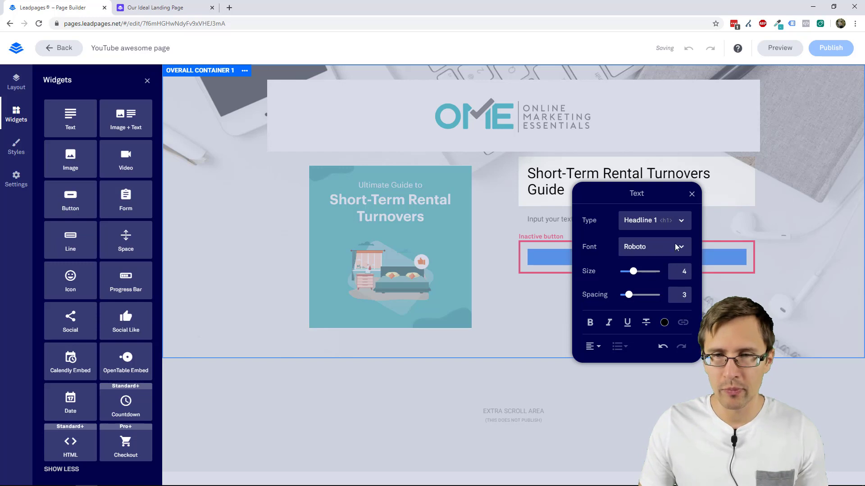
Make the whole heading bold and set its size to 5
triple_click(580, 173)
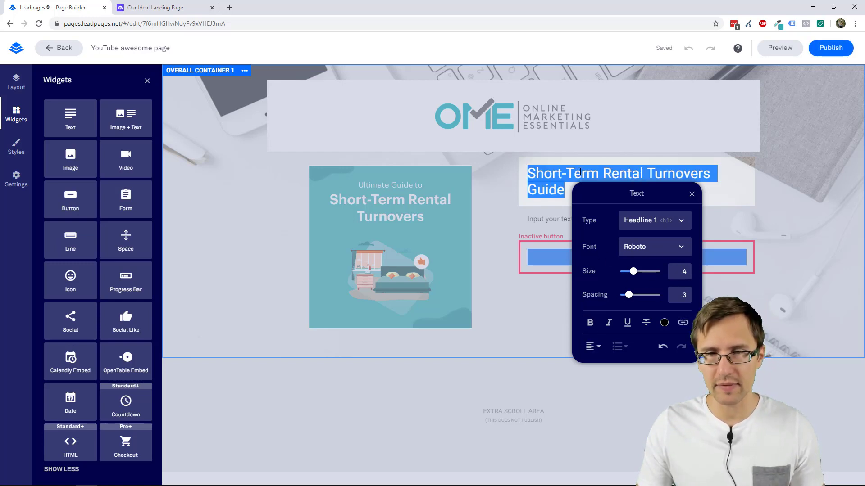
left_click(590, 322)
left_click(804, 211)
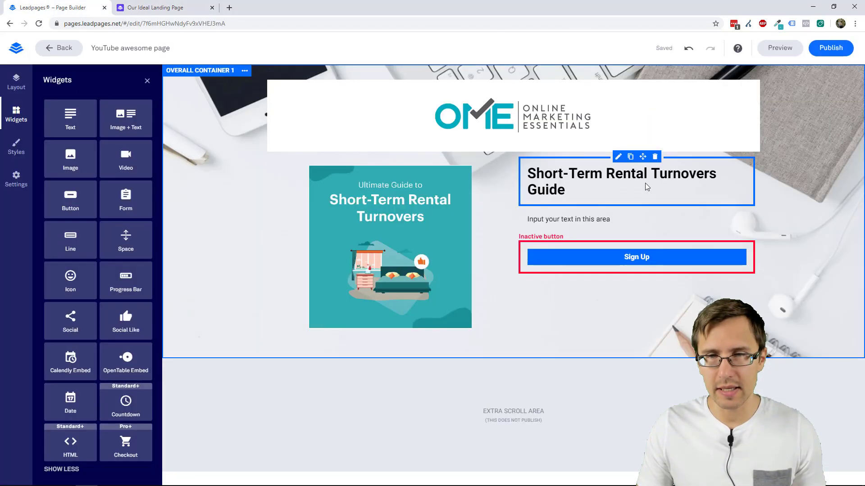
left_click(645, 183)
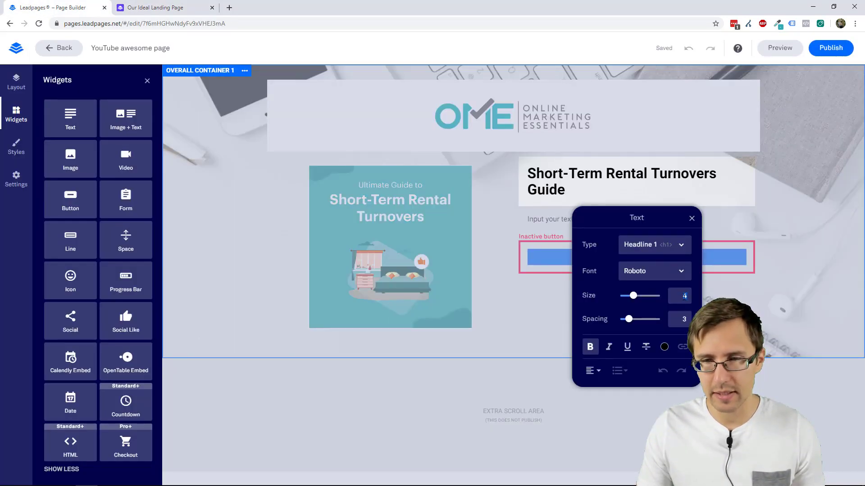
type("5")
key("Return")
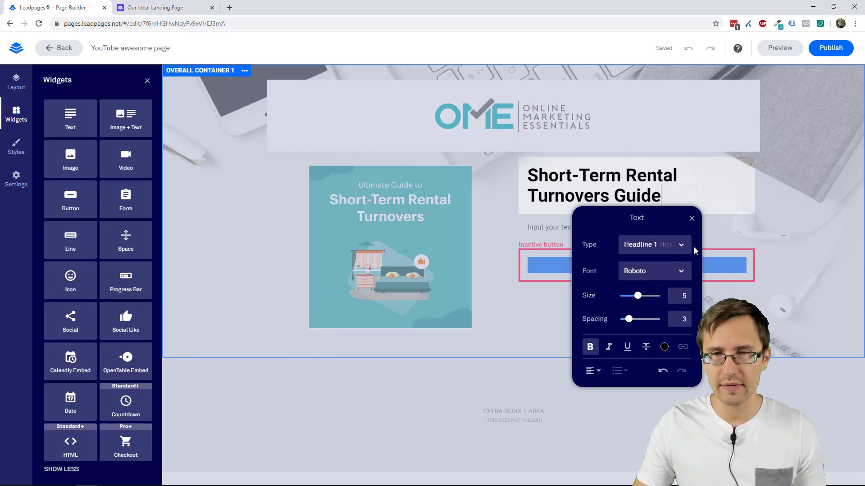
left_click(783, 206)
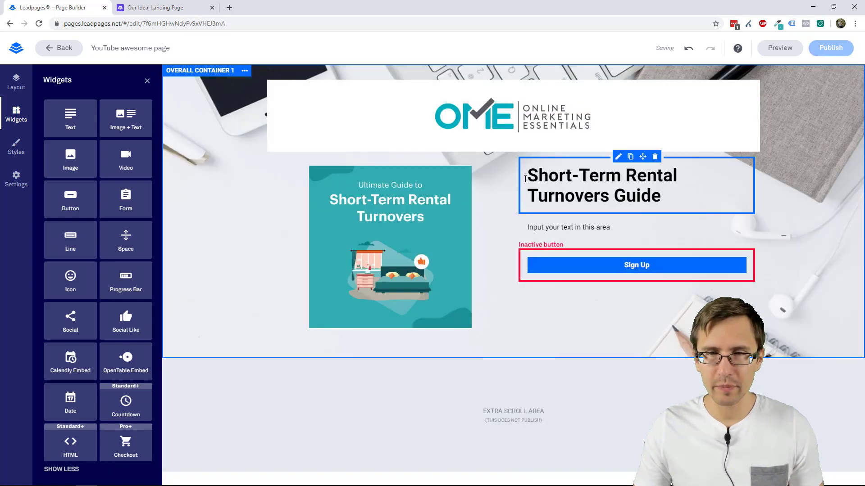
Try narrowing the image column in favour of the text column and restore the equal column widths
mouse_move(514, 249)
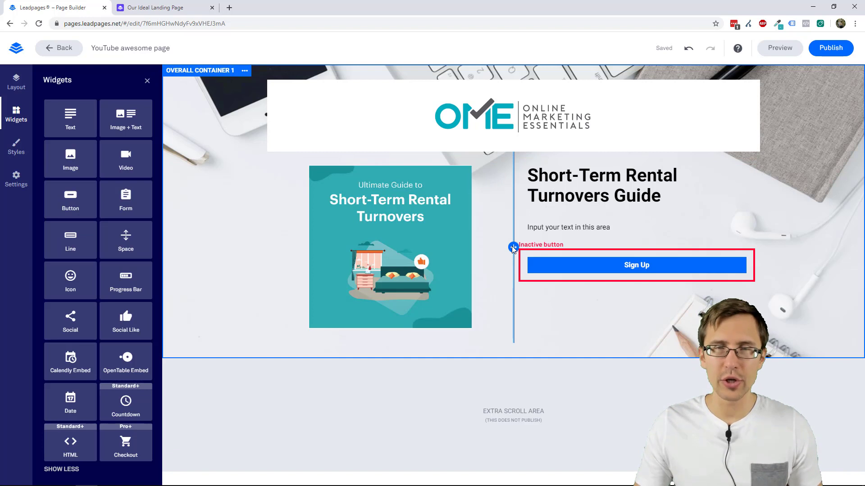
left_click_drag(503, 250, 475, 252)
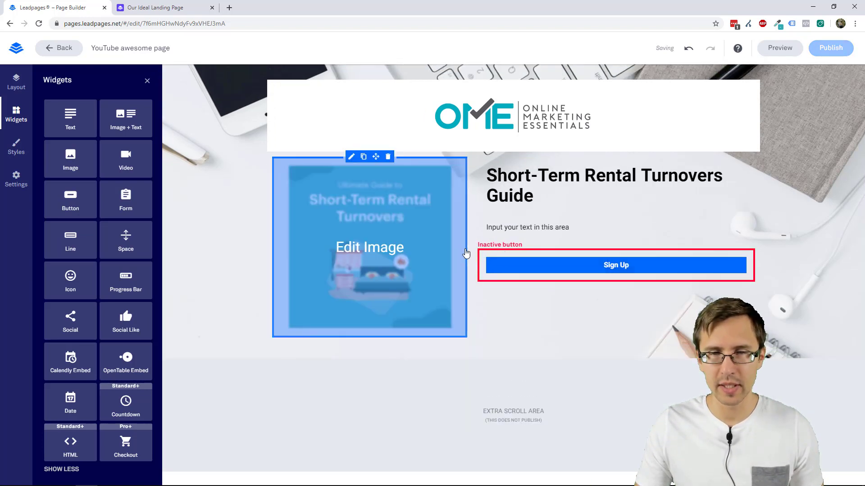
mouse_move(472, 247)
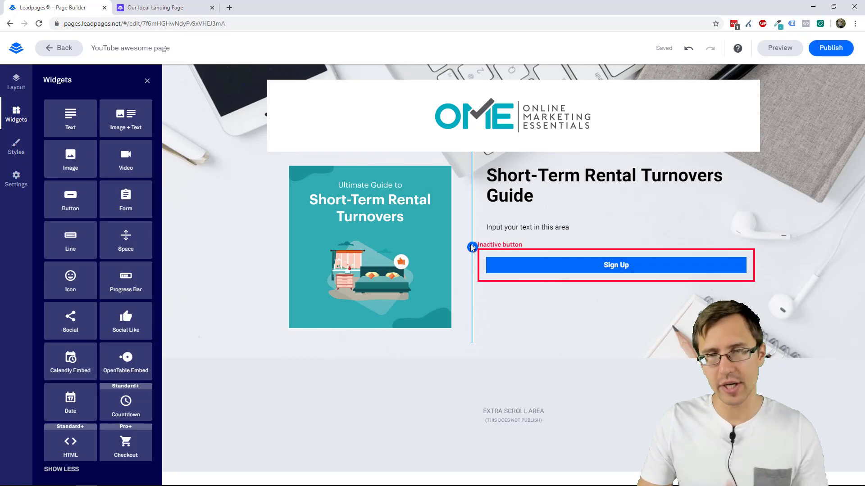
left_click_drag(472, 247, 524, 238)
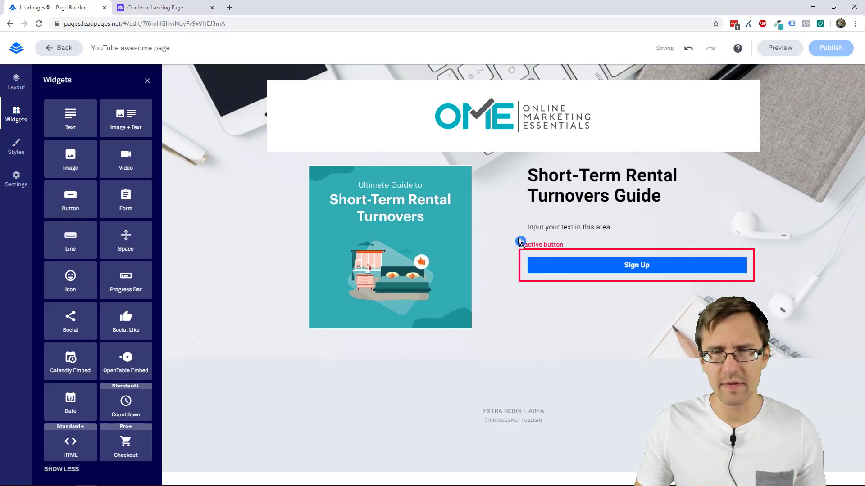
Compare the page's heading and text column with the heading and benefit list on the example landing page
left_click(176, 4)
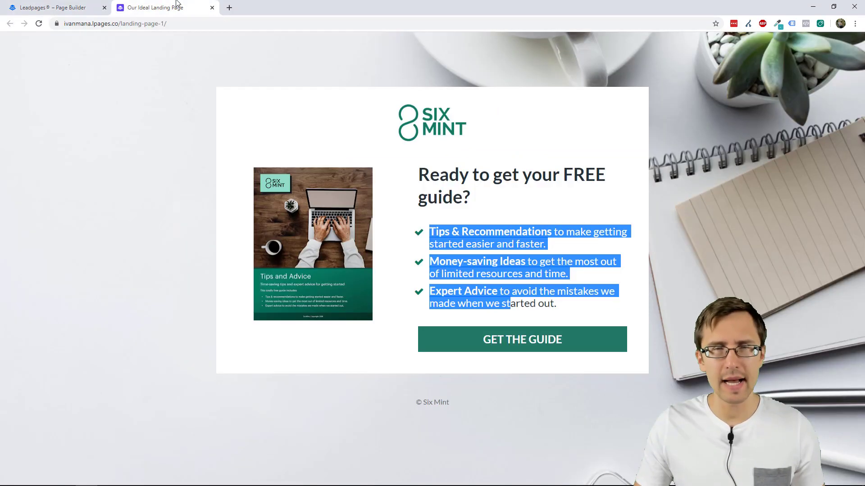
left_click(57, 9)
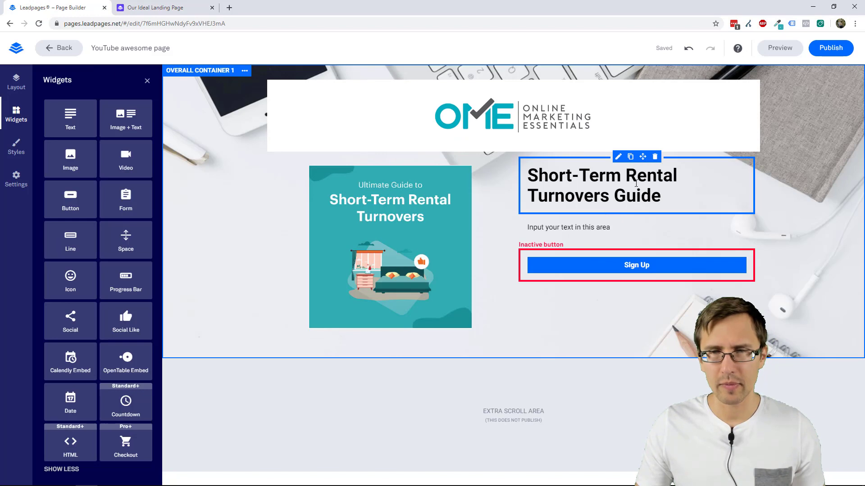
left_click(675, 177)
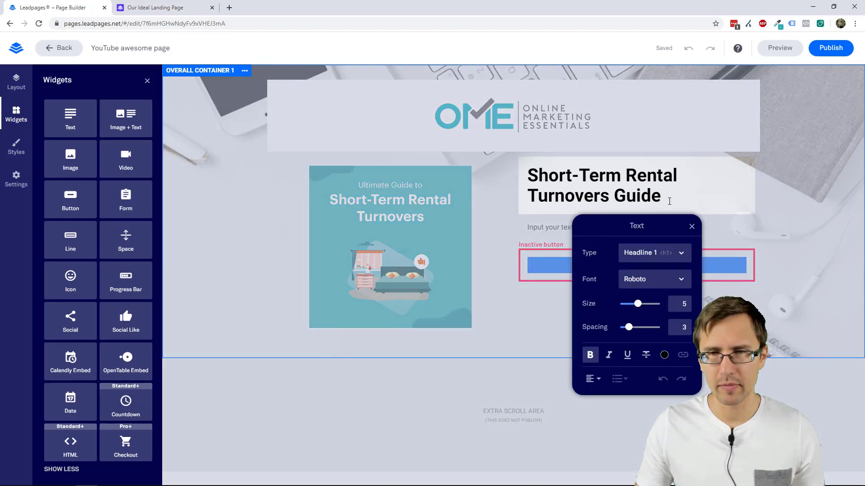
left_click(780, 187)
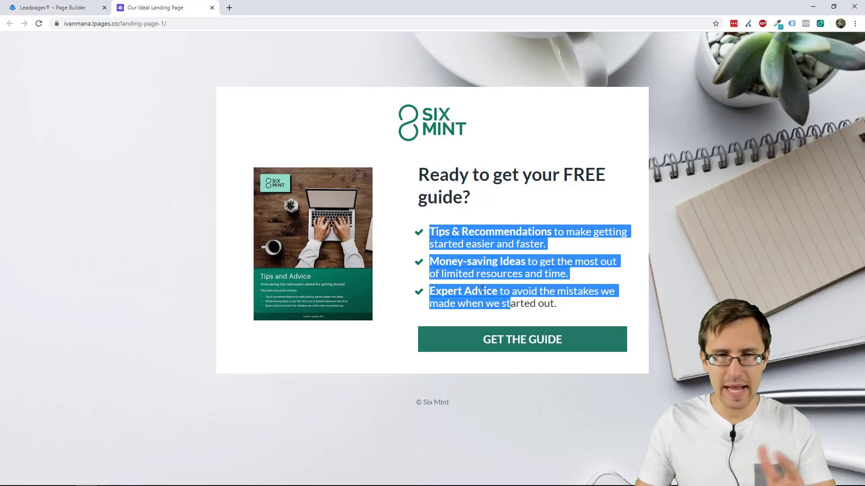
left_click(49, 8)
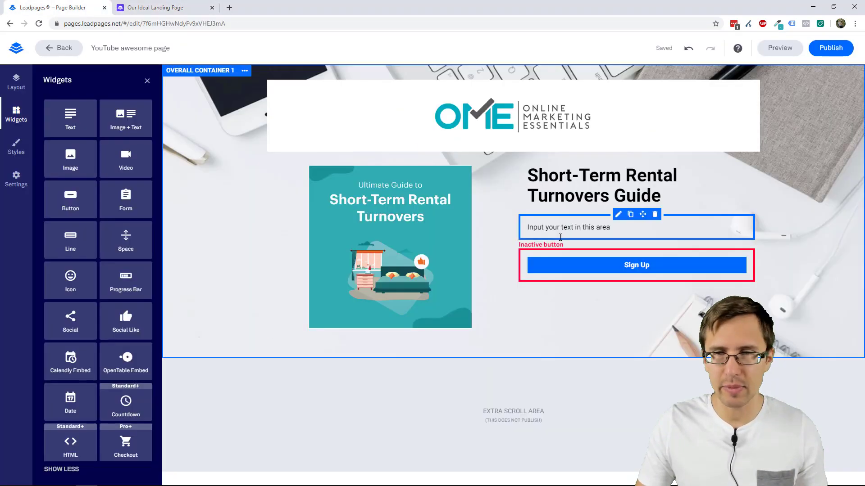
Replace the placeholder text under the heading with three lines: "Learn how to do this", "Learn how to do that" and "And much, much ore"
triple_click(550, 229)
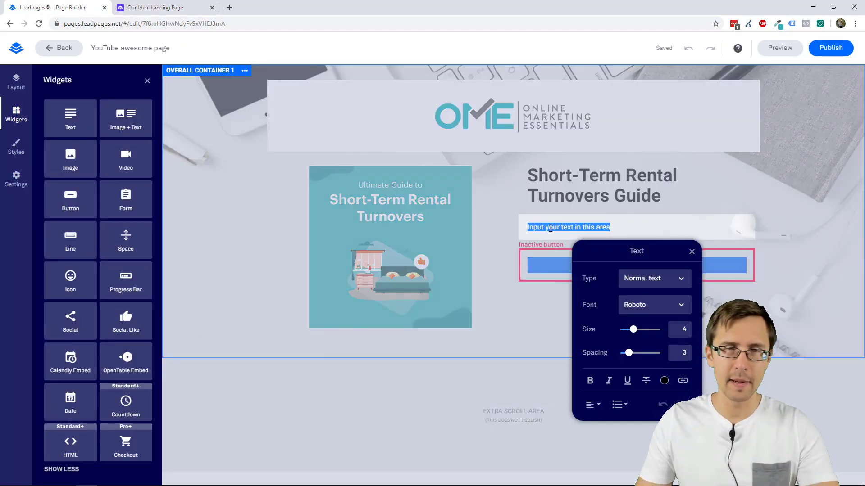
type("Learn how to")
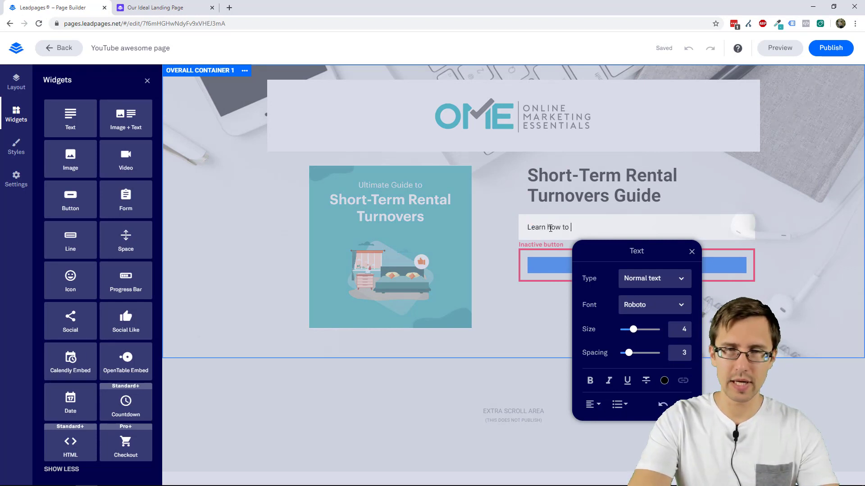
type(" do this")
key("Return")
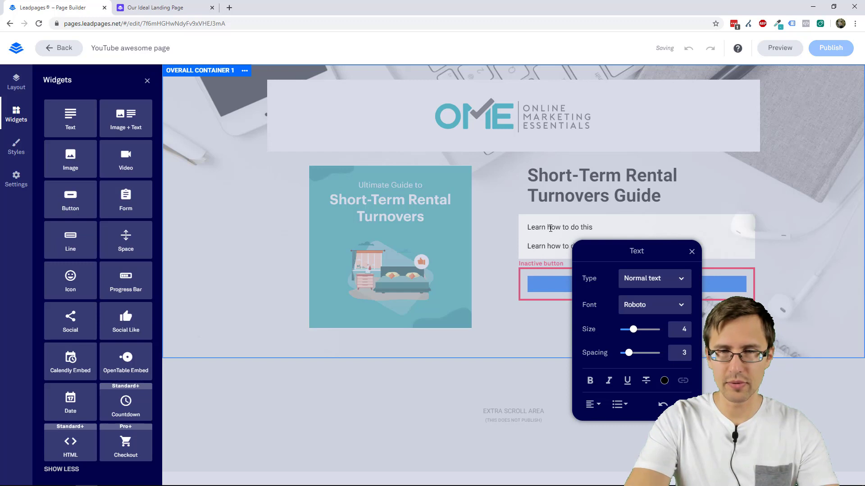
key("Return")
type("And much, mu")
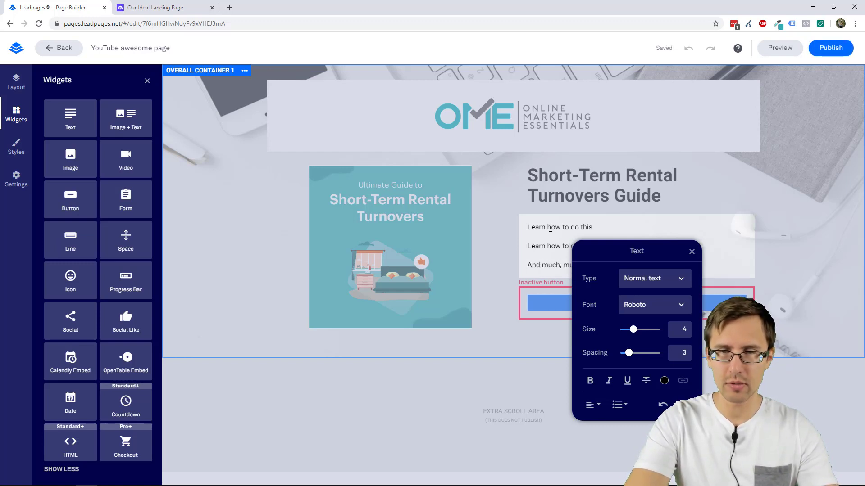
key("Return")
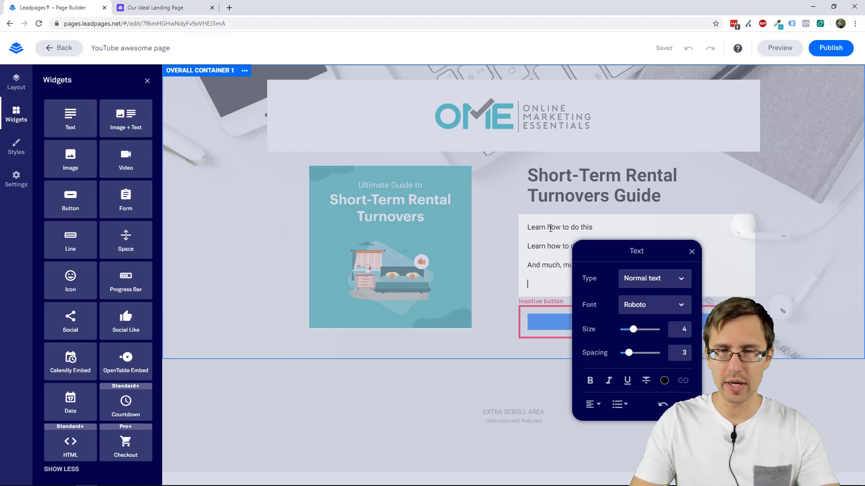
Move the text settings off the text column, delete the empty last line and correct "ore" to "more" in the third line
left_click_drag(653, 244, 372, 220)
left_click(587, 264)
key("BackSpace")
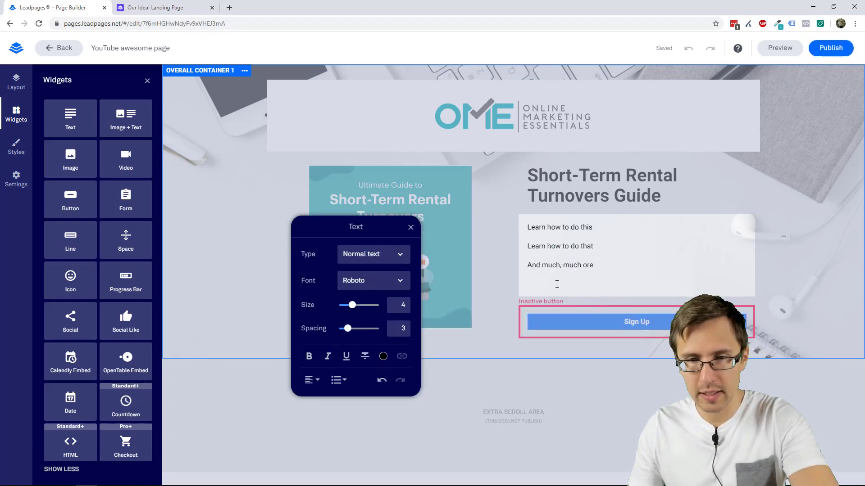
left_click(557, 283)
key("BackSpace")
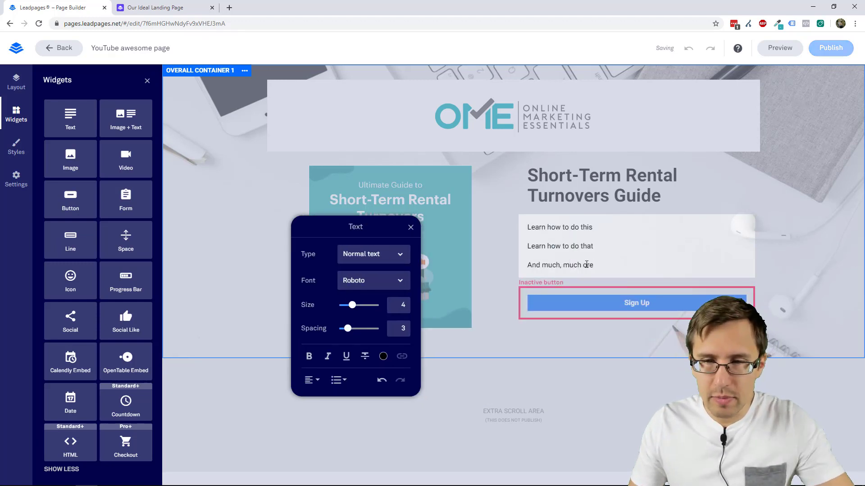
type("m")
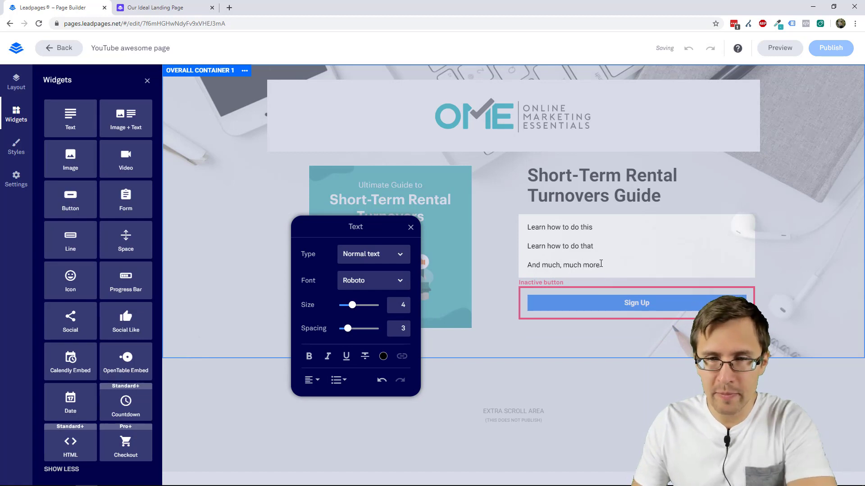
Format the three lines under the heading as a checkmark list
left_click_drag(601, 266, 519, 223)
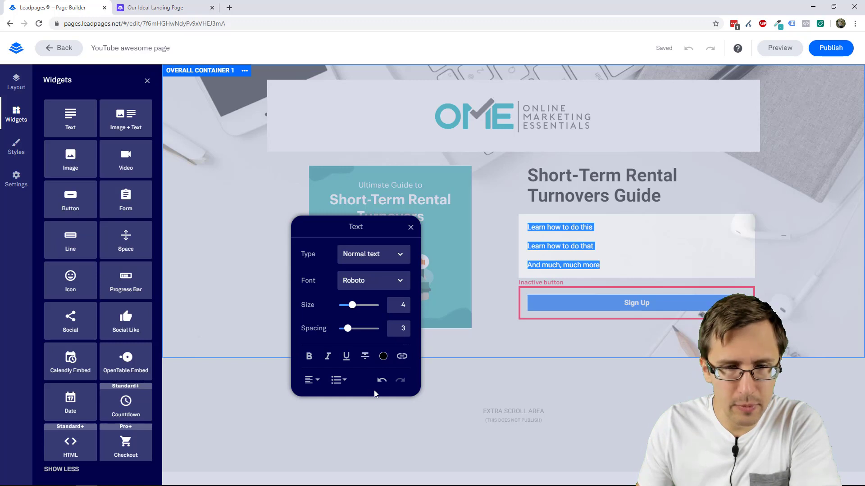
left_click(340, 385)
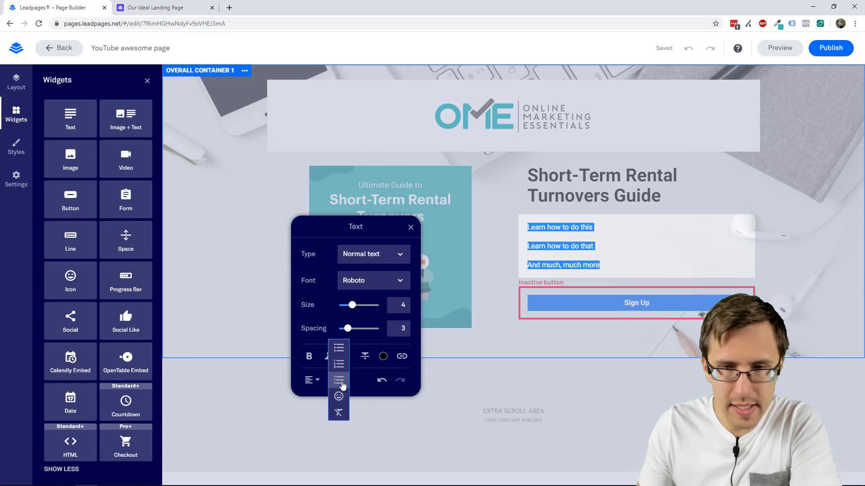
left_click(341, 382)
left_click(599, 257)
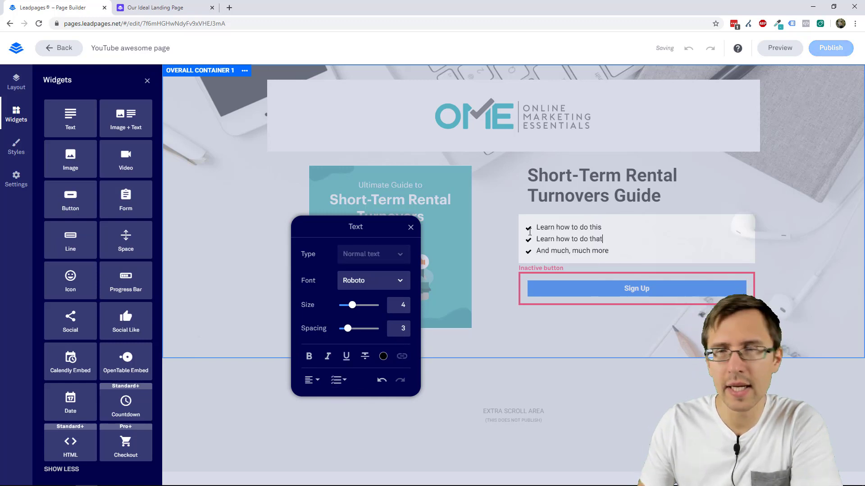
Check the example's checkmark colour and give the checkmarks of all three list items the custom colour 00AF93
left_click(159, 8)
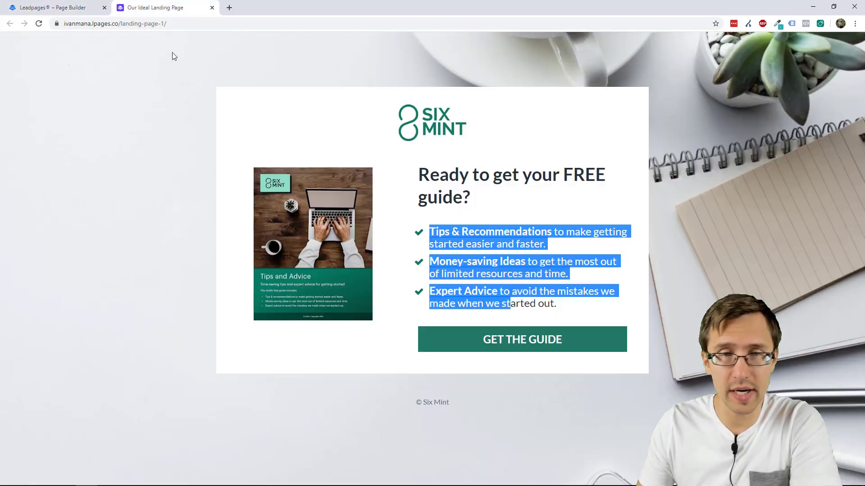
left_click(55, 7)
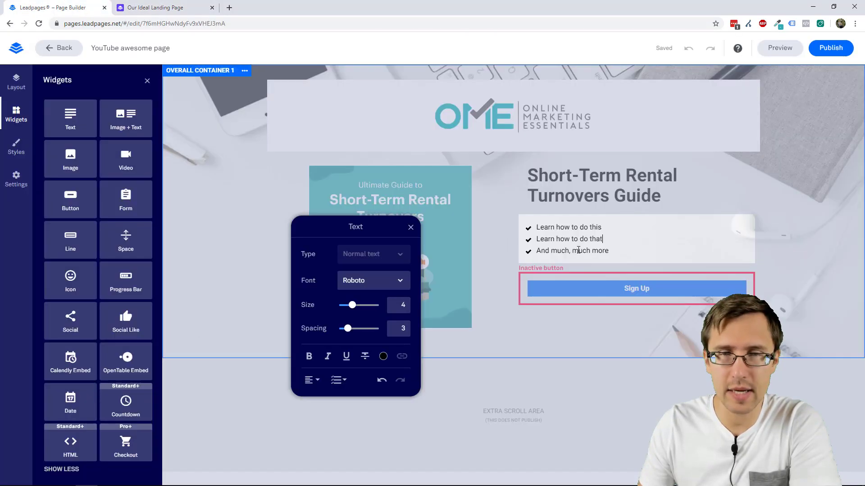
left_click_drag(612, 251, 521, 224)
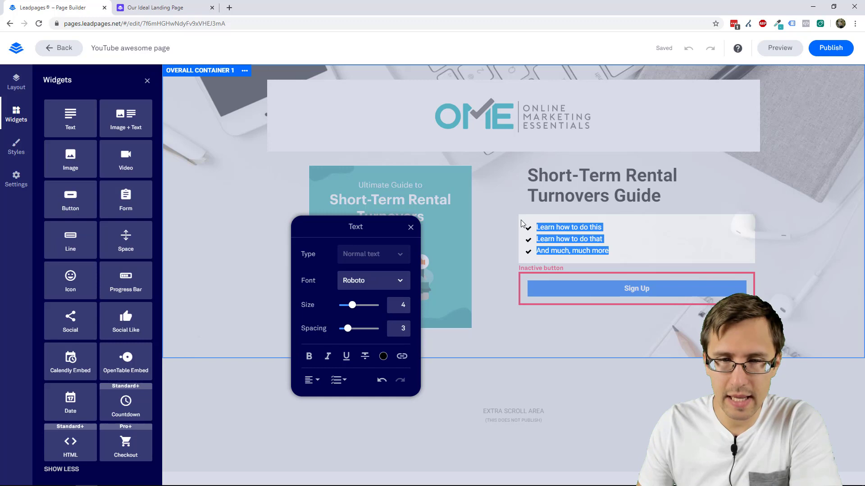
left_click(384, 357)
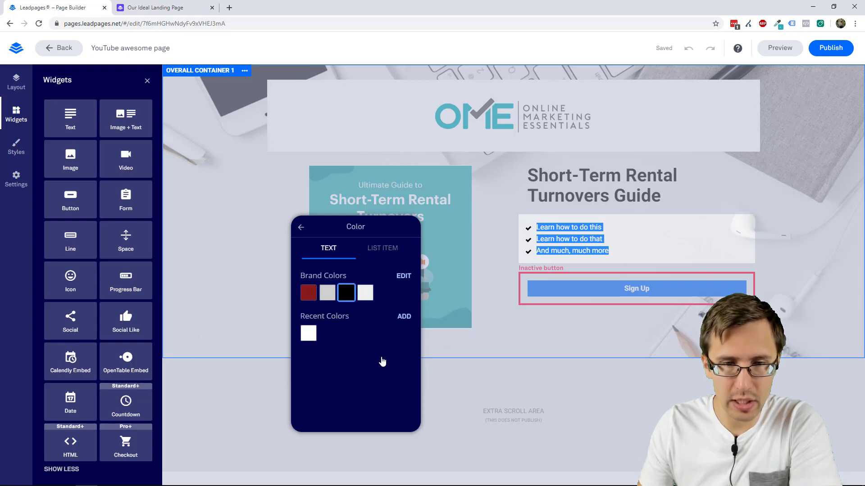
left_click(374, 252)
left_click(400, 317)
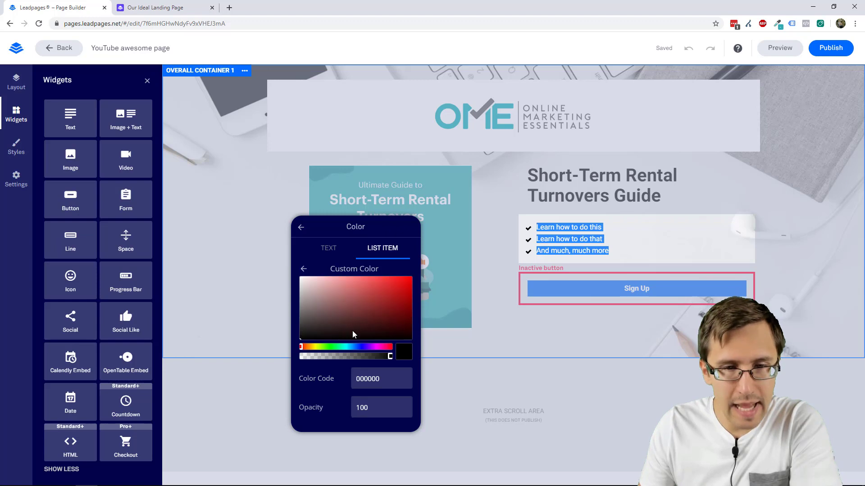
left_click(343, 347)
left_click_drag(386, 298, 422, 261)
left_click_drag(399, 303, 418, 298)
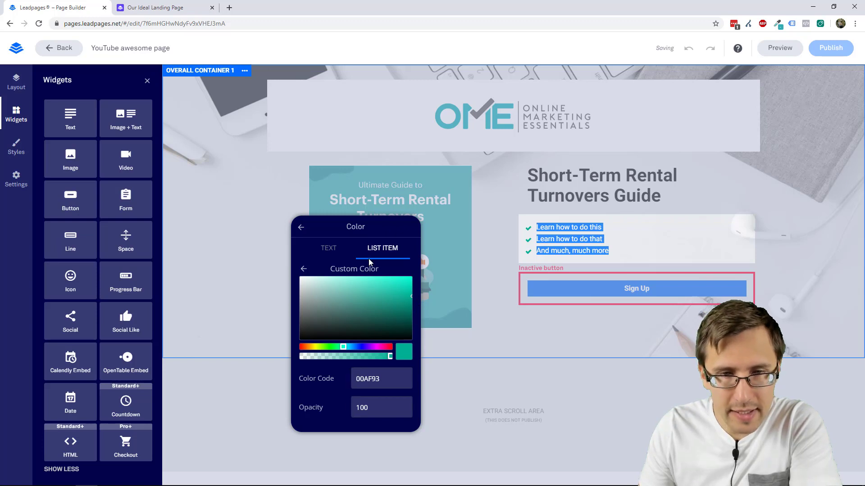
left_click(301, 227)
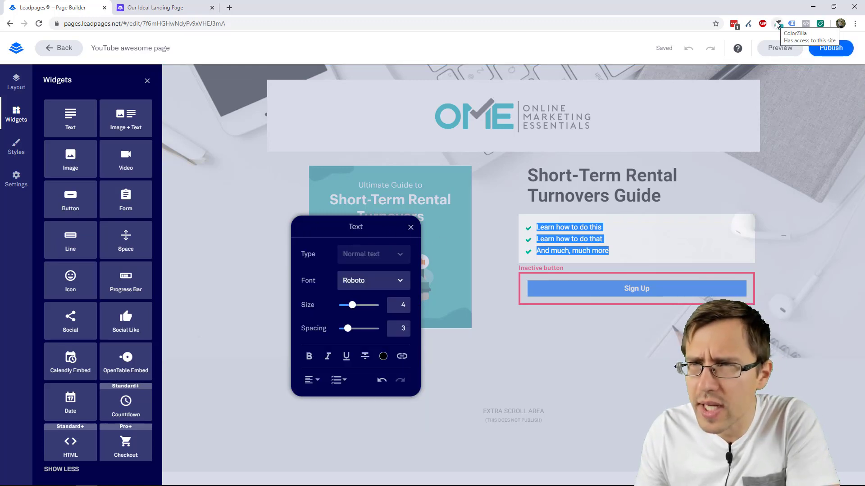
left_click(410, 229)
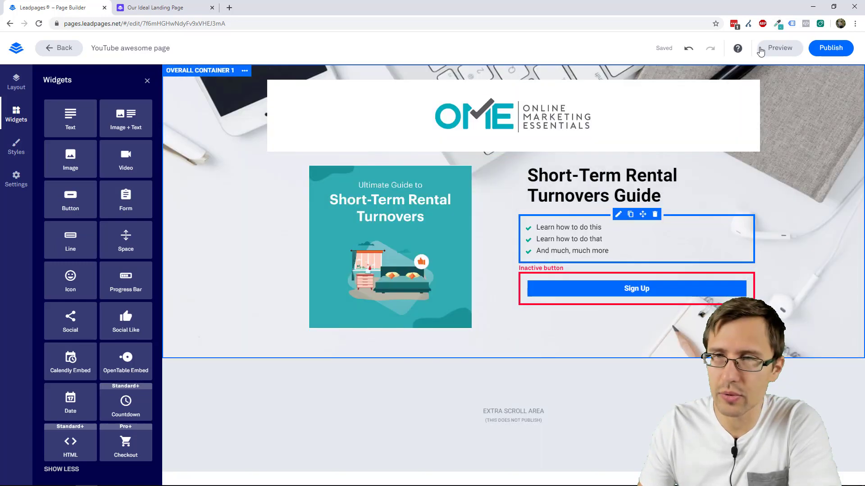
Sample the teal background colour of the guide image with the ColorZilla page colour picker
left_click(778, 24)
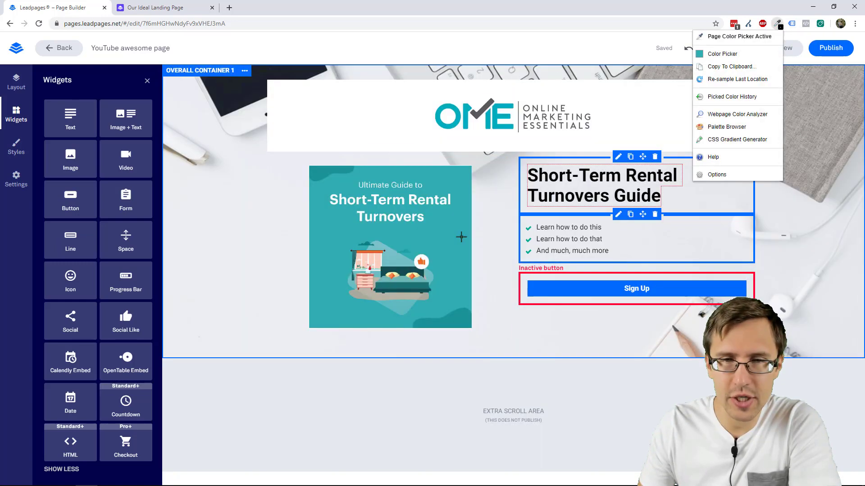
left_click(743, 35)
left_click(449, 242)
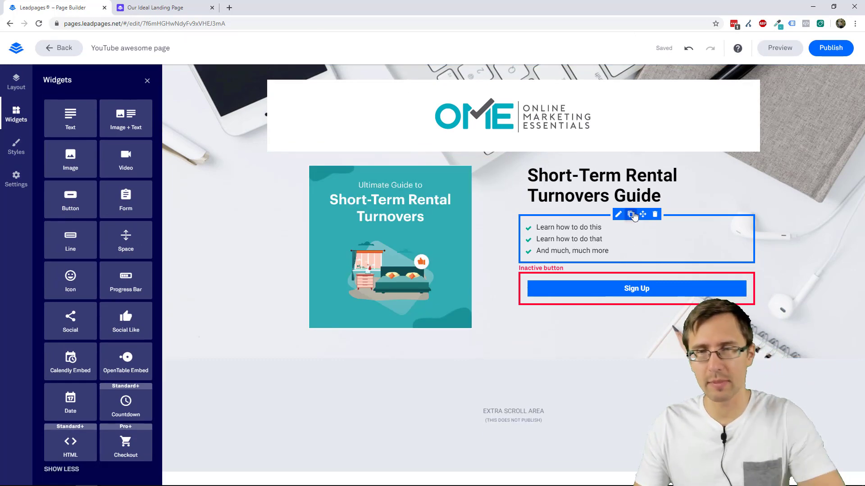
Paste the sampled teal colour code as the custom list item colour of the benefit list
left_click(635, 252)
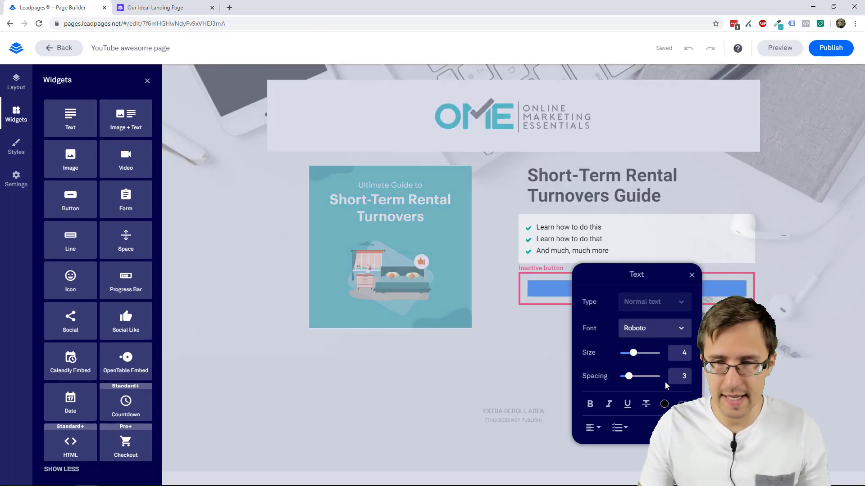
left_click(664, 404)
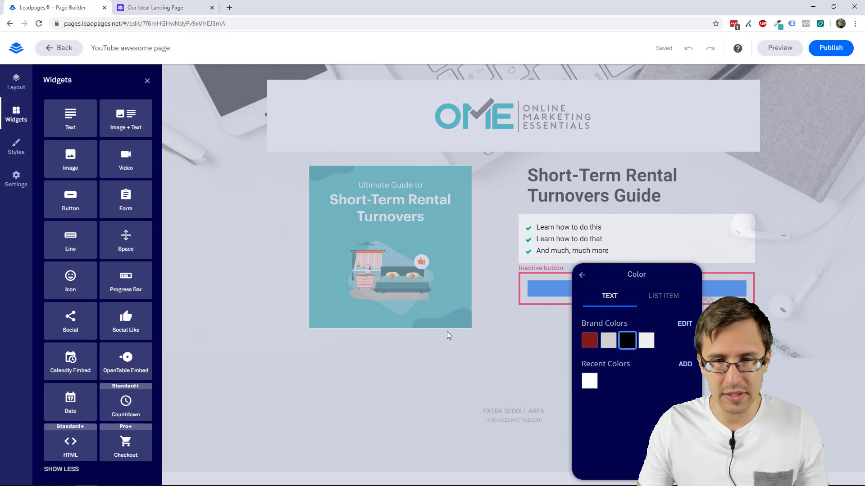
left_click(685, 365)
left_click(663, 297)
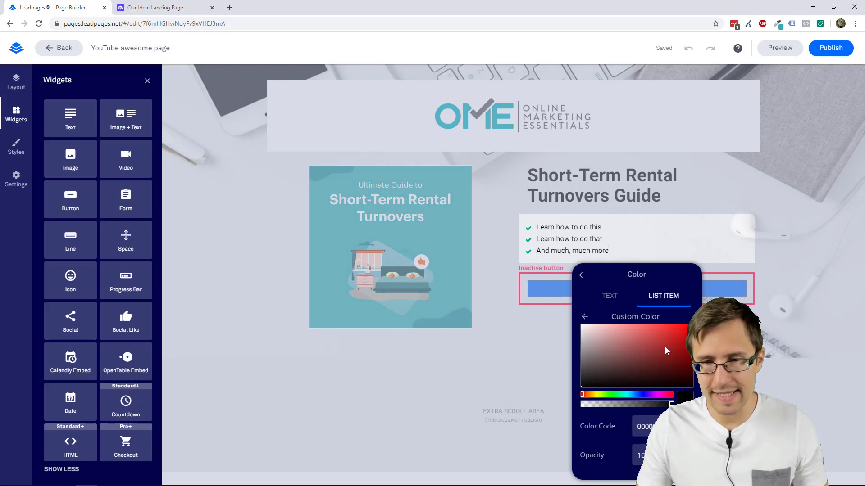
double_click(650, 426)
key("ctrl+v")
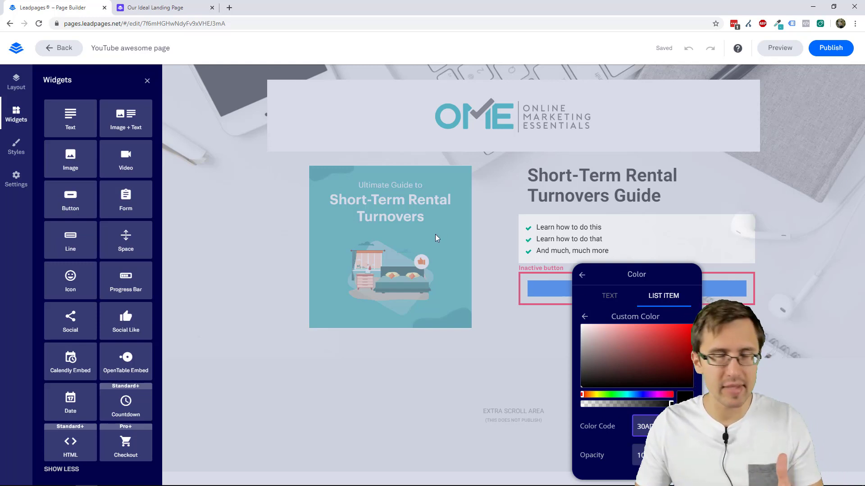
left_click(488, 233)
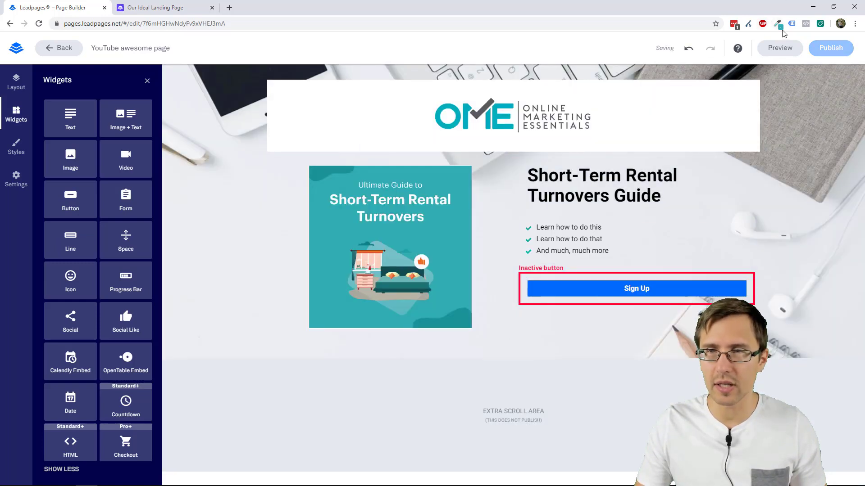
Try sampling the guide image's teal once more with the ColorZilla picker
left_click(776, 23)
left_click(453, 259)
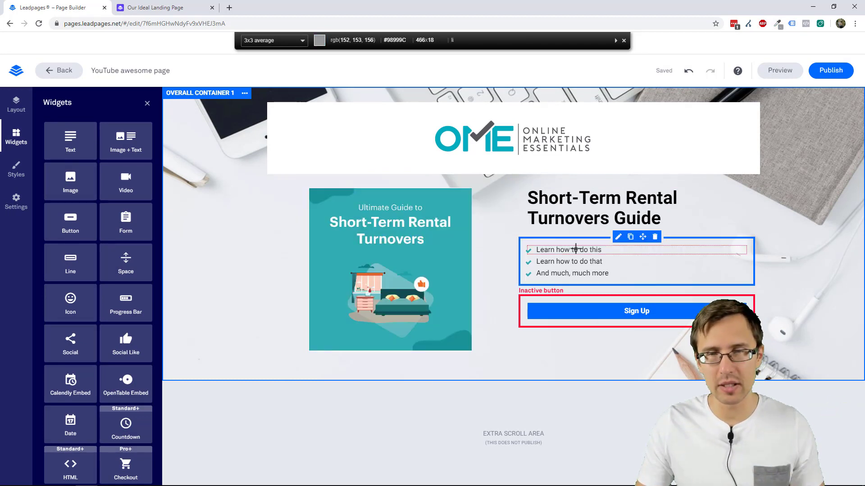
key("Escape")
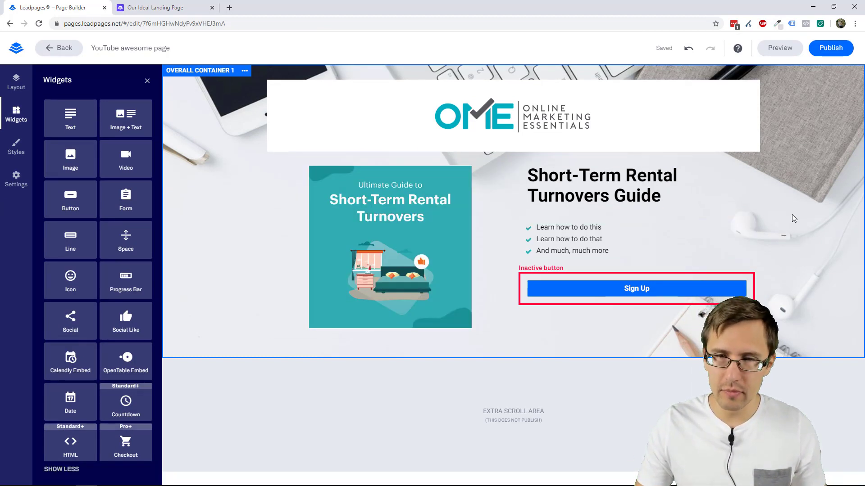
Compare the benefit list and button with those on the example landing page
left_click(142, 7)
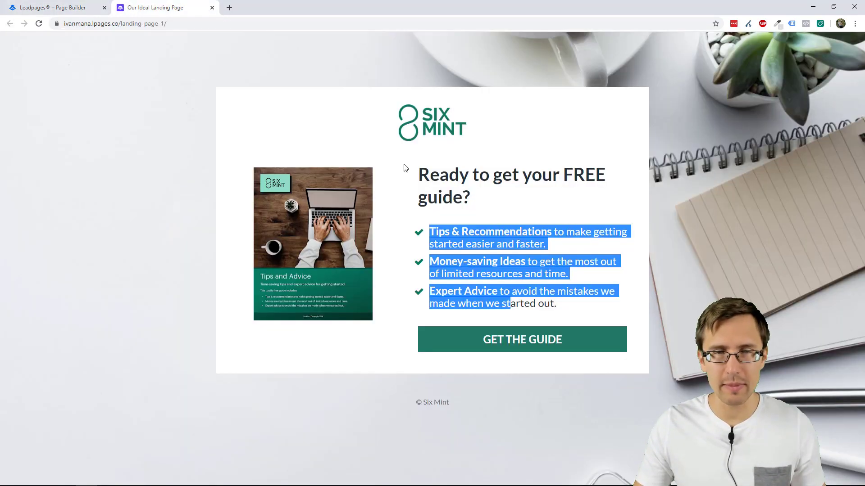
left_click(452, 168)
left_click(77, 8)
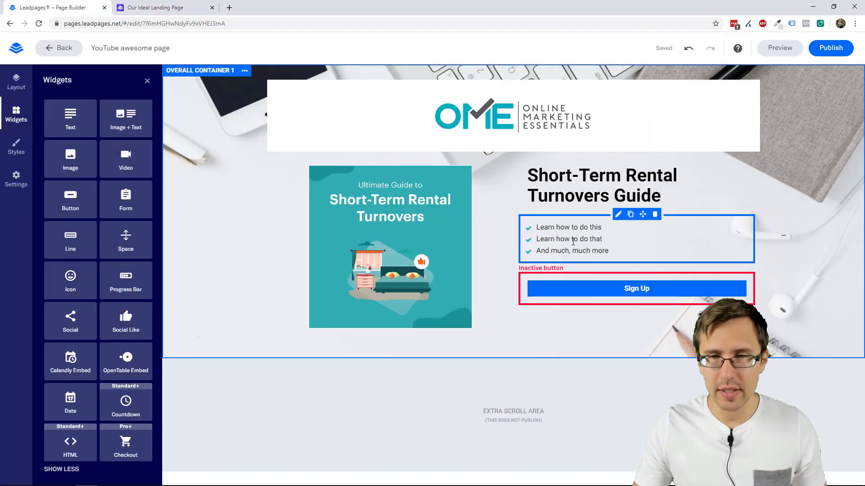
Set the font size of all three benefit list items to 7
left_click(607, 249)
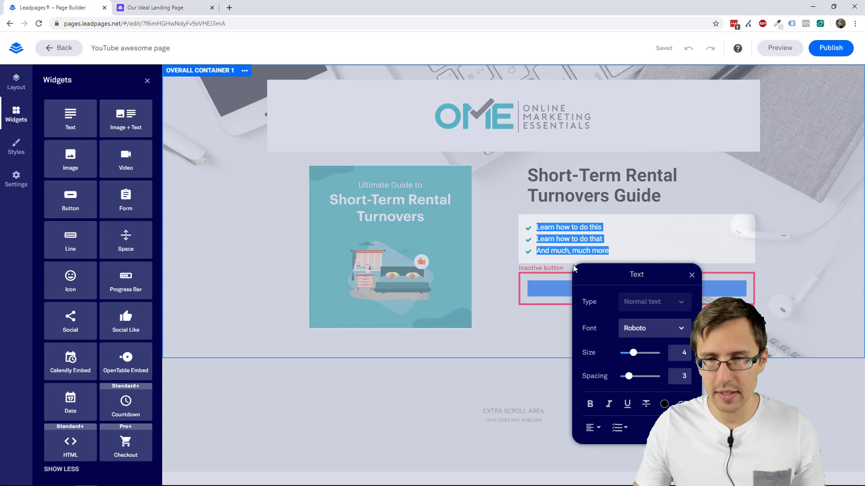
double_click(678, 351)
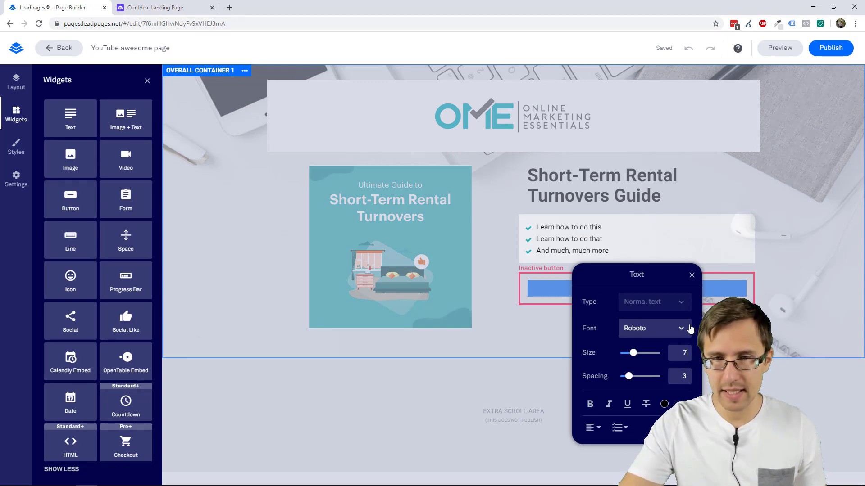
type("7")
key("Return")
left_click(836, 242)
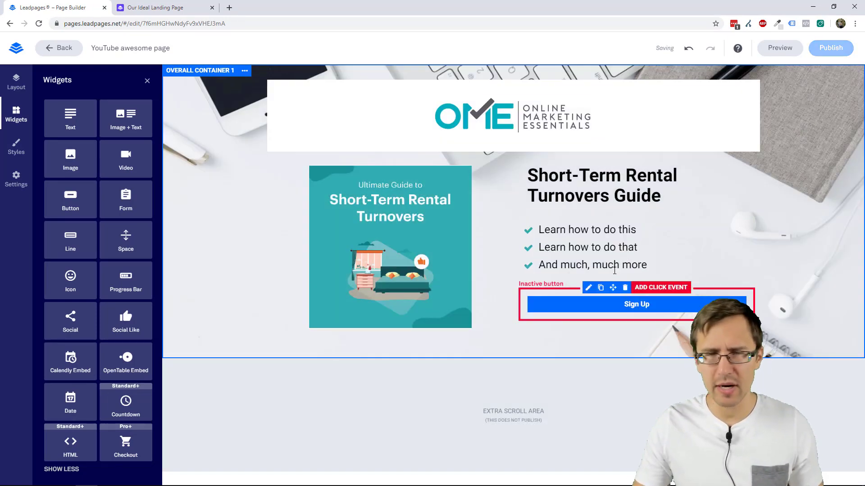
Add an ellipsis after "And much, much more" in the benefit list and check the example landing page
left_click(655, 266)
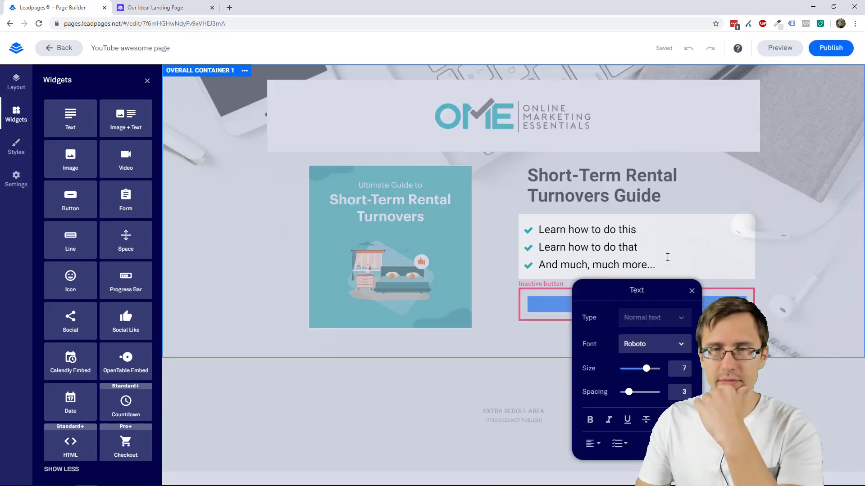
left_click(706, 191)
left_click(153, 8)
left_click(67, 7)
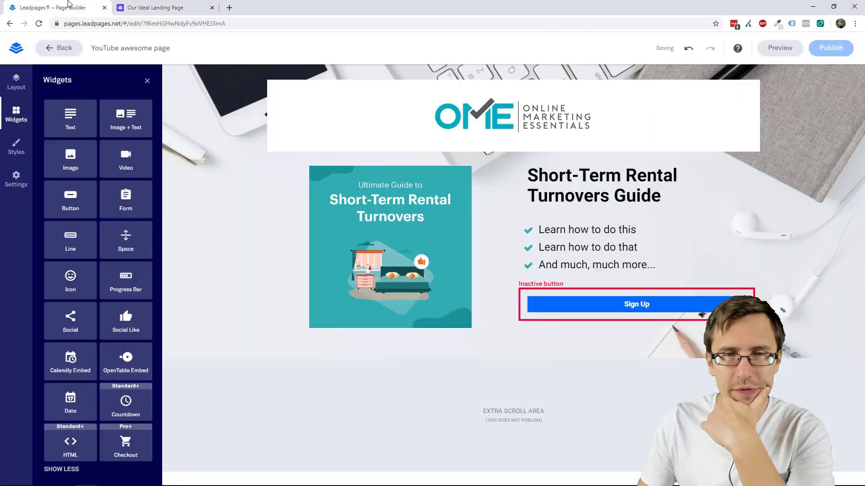
Change the font of all the benefit list text to Lato
left_click(653, 262)
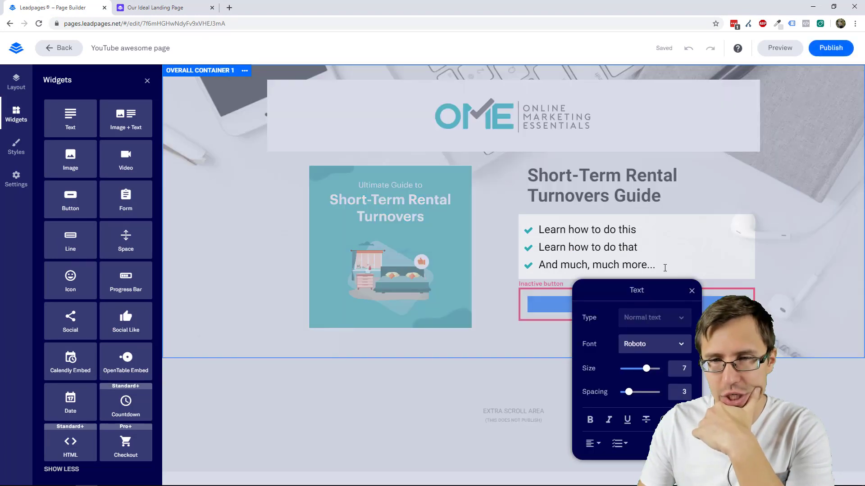
left_click_drag(665, 269, 536, 227)
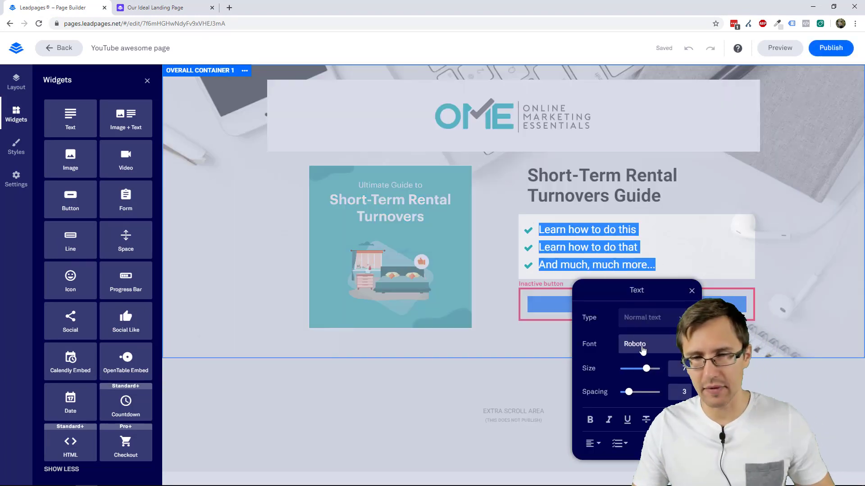
left_click(642, 347)
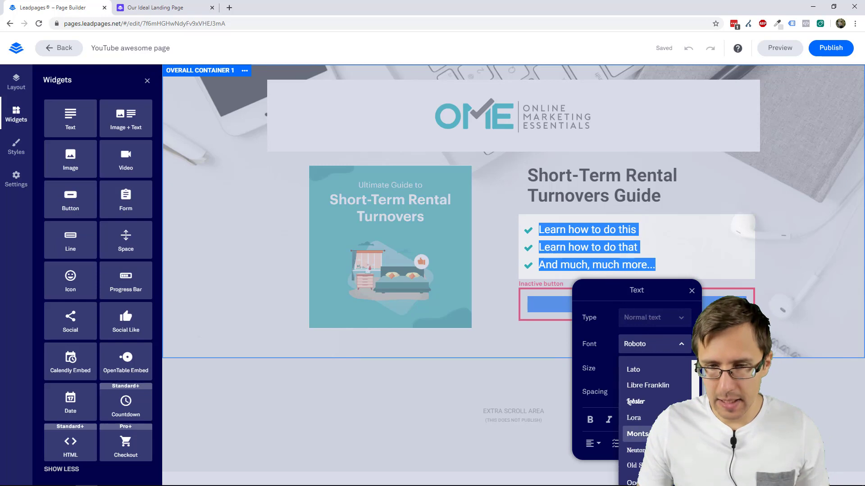
left_click(651, 415)
left_click(789, 242)
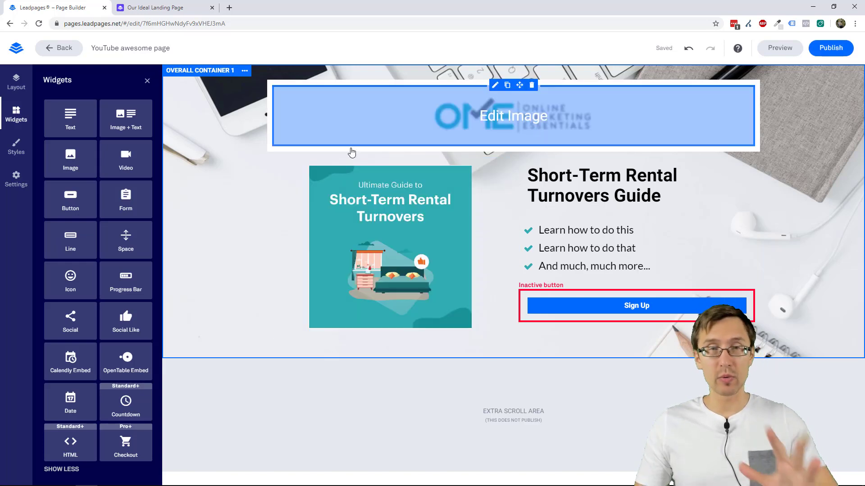
Look at the example page's content box and check the background settings of the logo image column
left_click(162, 6)
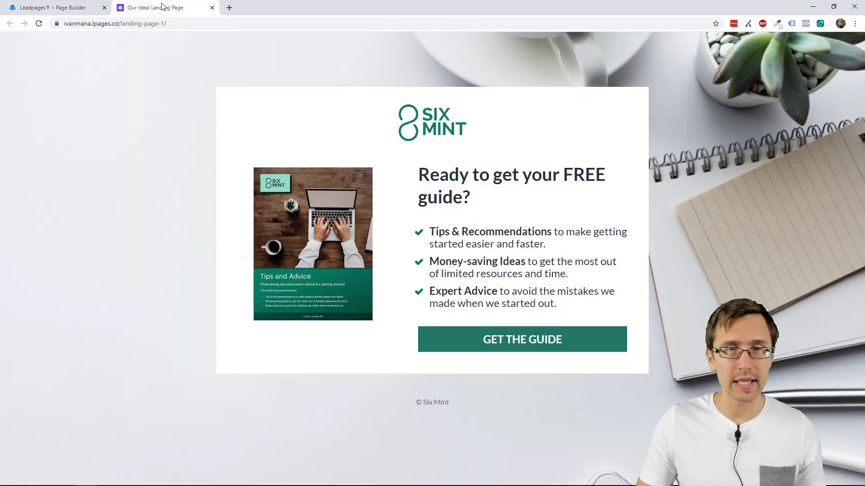
left_click(52, 7)
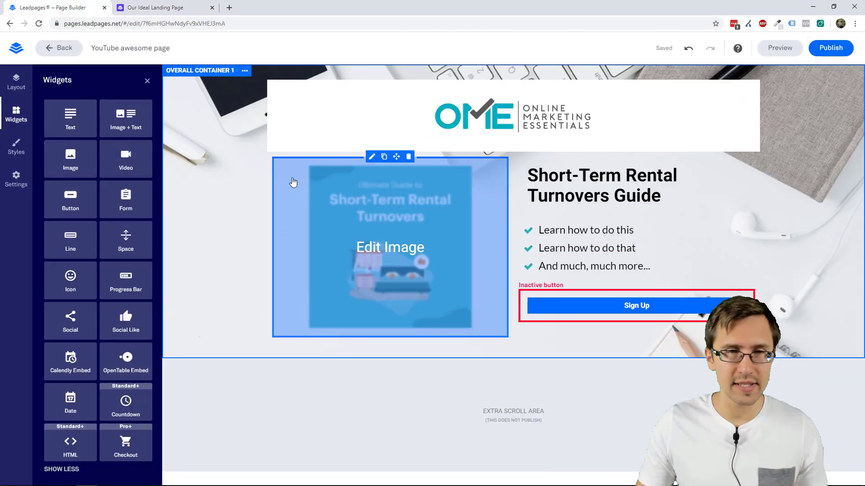
left_click(16, 83)
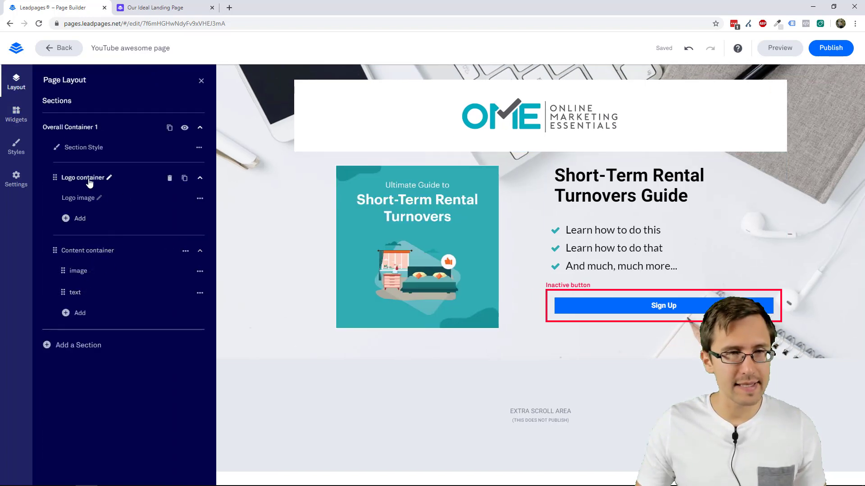
left_click(73, 202)
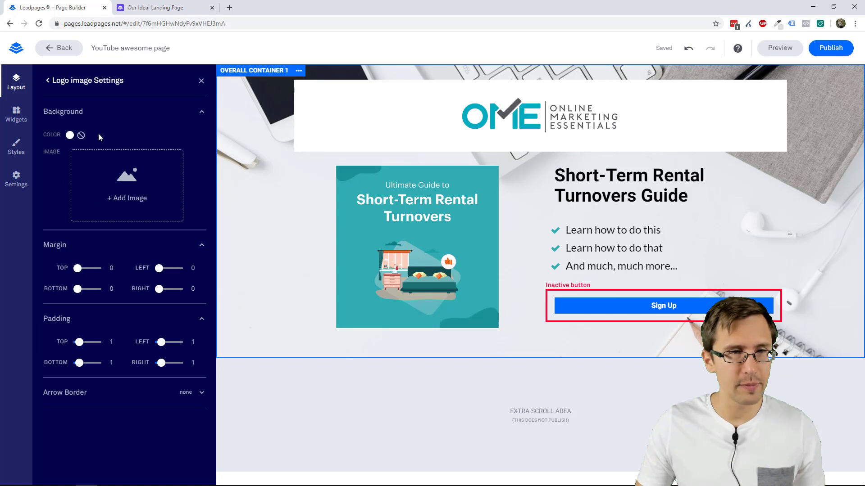
left_click(77, 83)
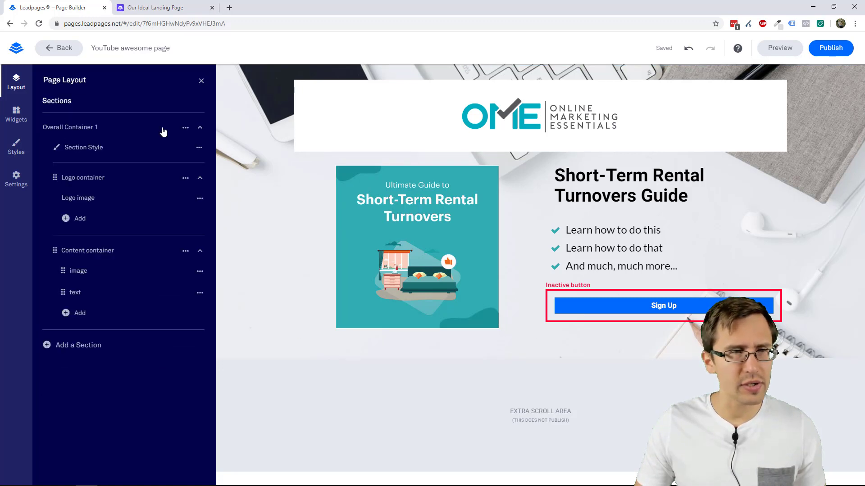
Set the background colour of the content container's image and text columns to white
left_click(78, 271)
left_click(69, 135)
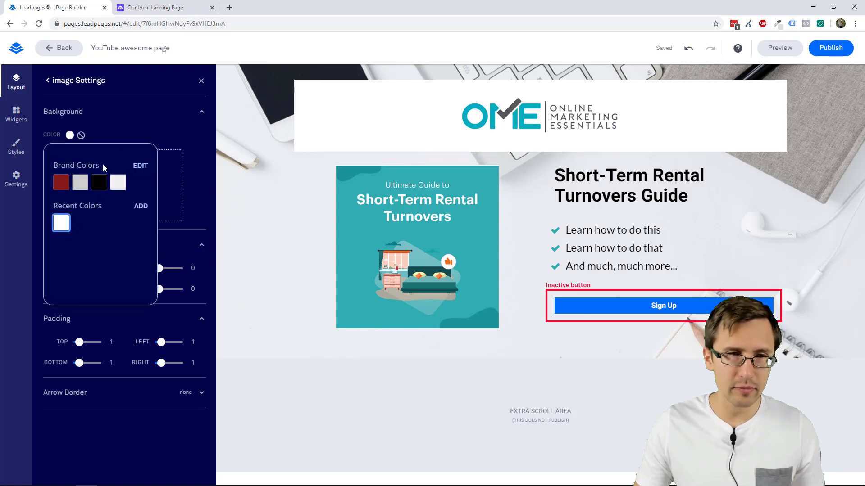
left_click(49, 81)
left_click(49, 81)
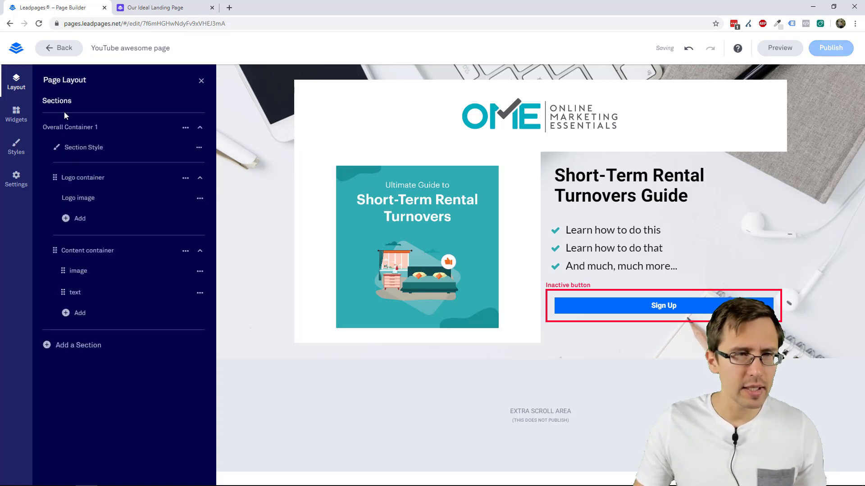
left_click(74, 293)
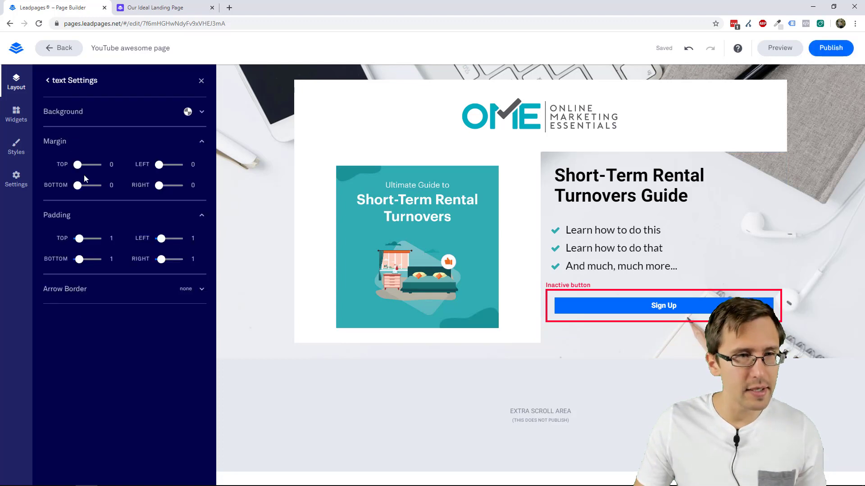
left_click(64, 116)
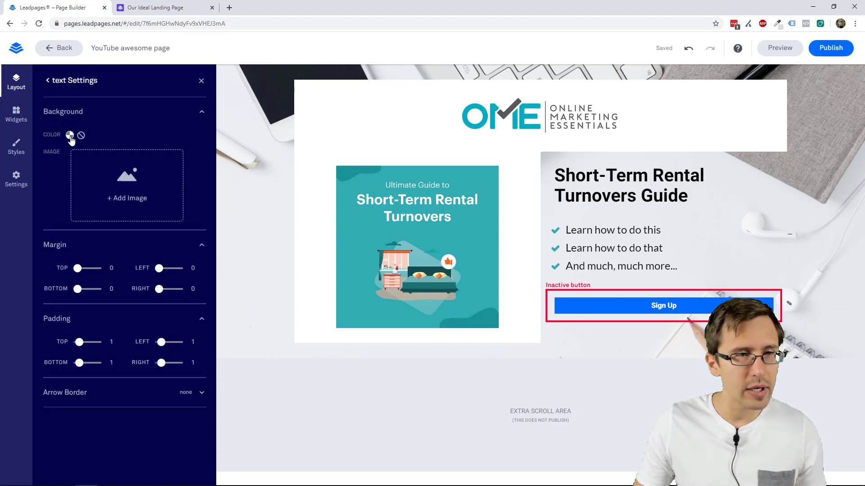
left_click(70, 135)
left_click(175, 119)
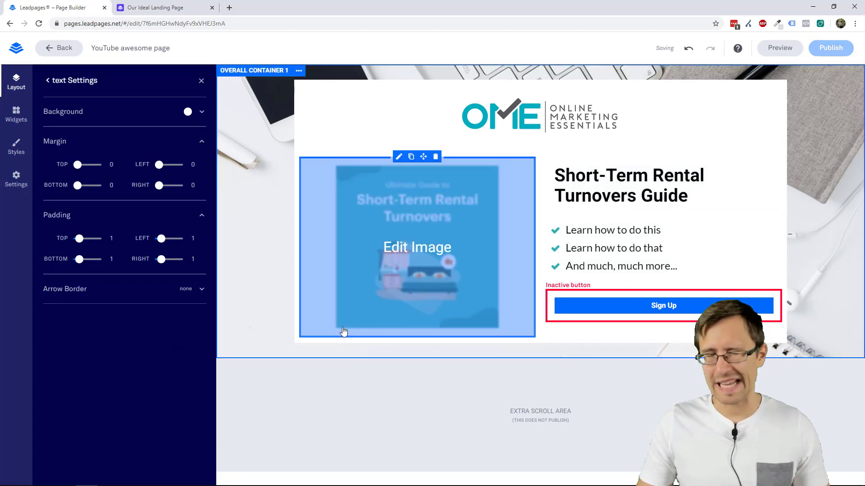
Examine the e-mail pop-up that the GET THE GUIDE button opens on the example landing page
left_click(177, 4)
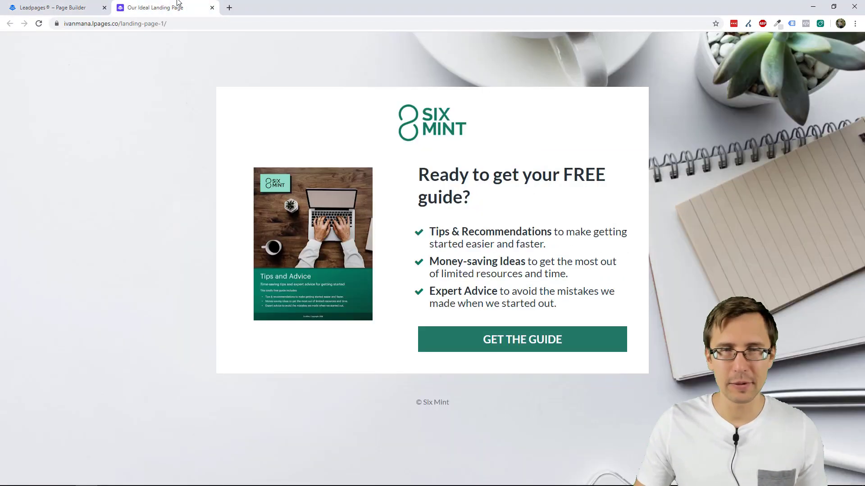
left_click(455, 349)
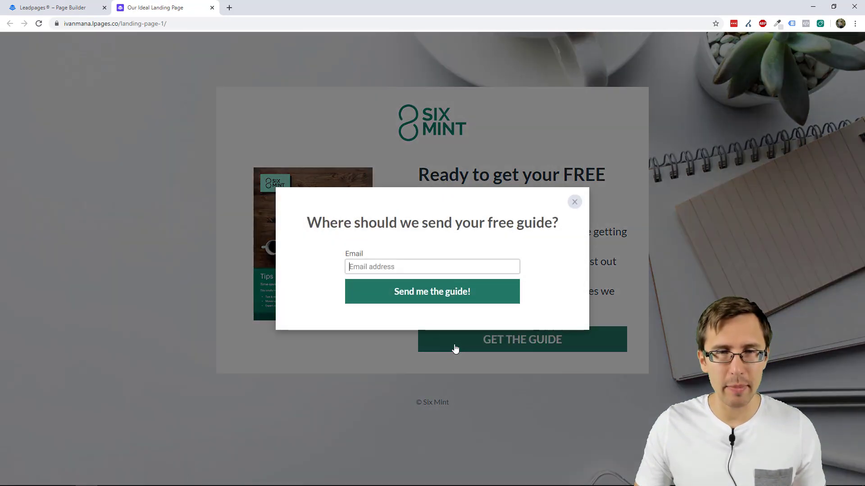
left_click(574, 203)
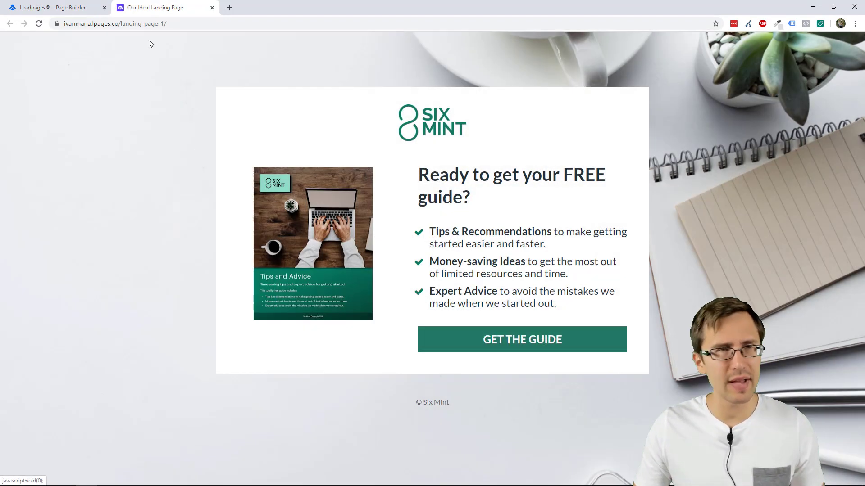
left_click(71, 4)
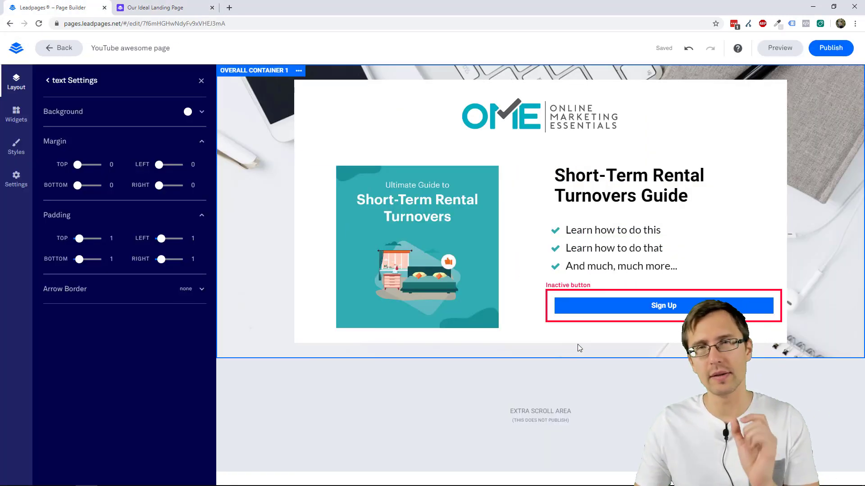
Make the Sign Up button open a newly created pop-up, and leave the pop-up editor
mouse_move(578, 306)
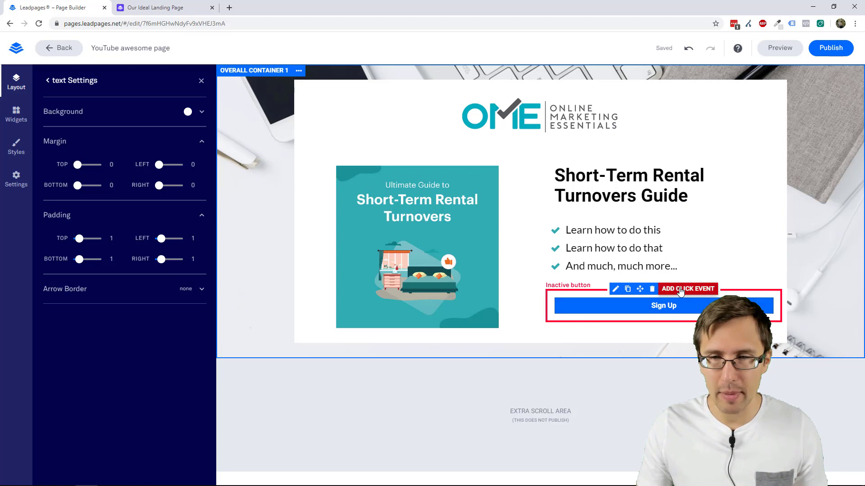
left_click(665, 303)
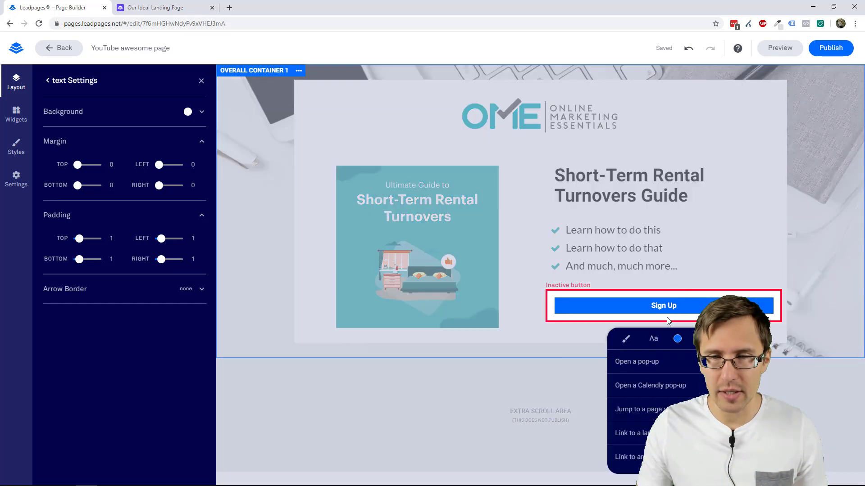
left_click(648, 362)
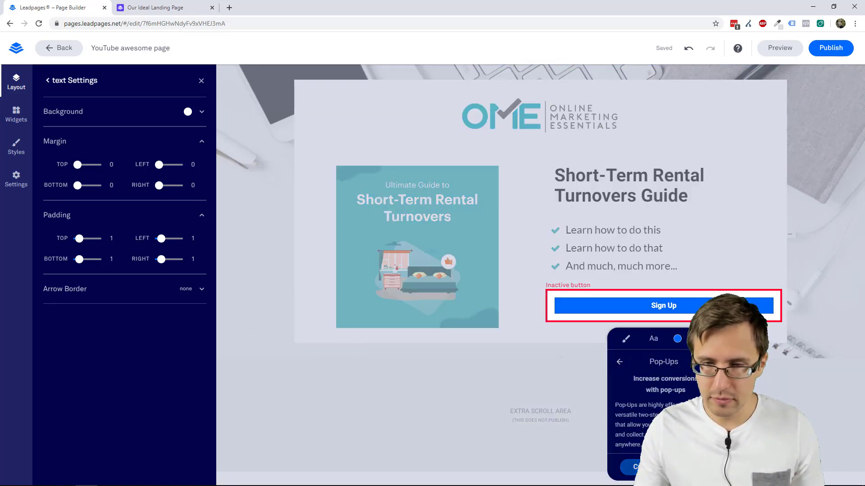
left_click(665, 468)
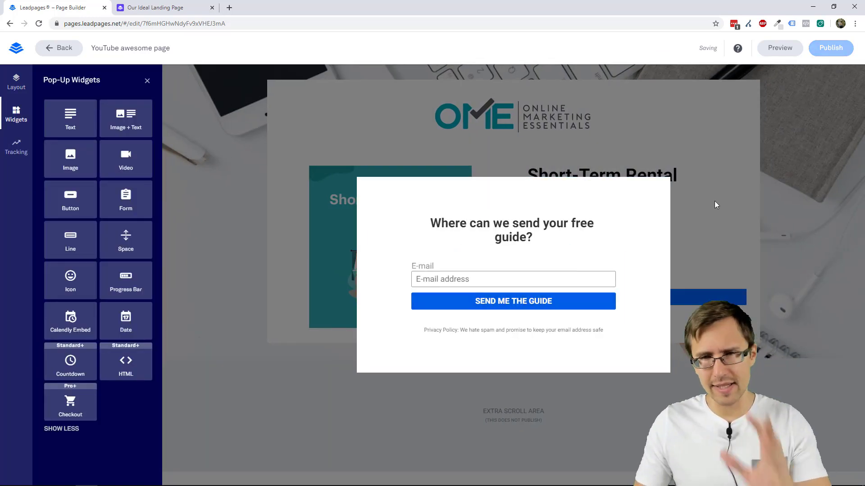
left_click(719, 215)
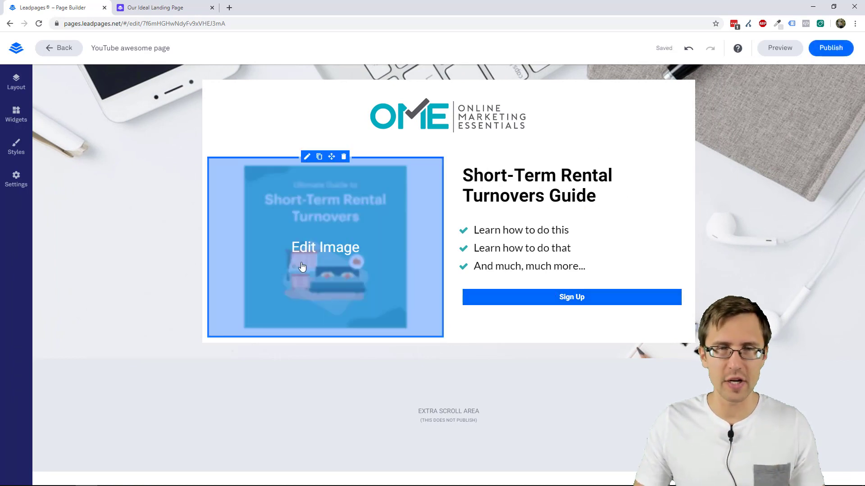
Set the Sign Up button's background to the custom colour 30ADB3
left_click(539, 298)
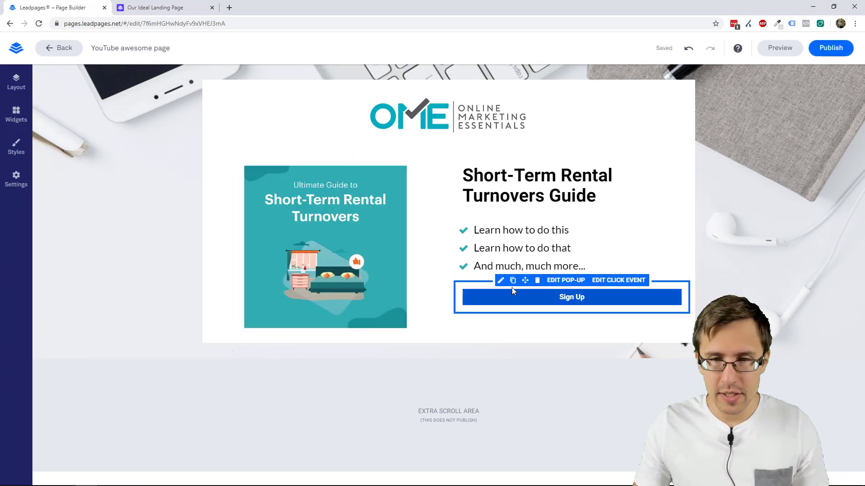
left_click(501, 281)
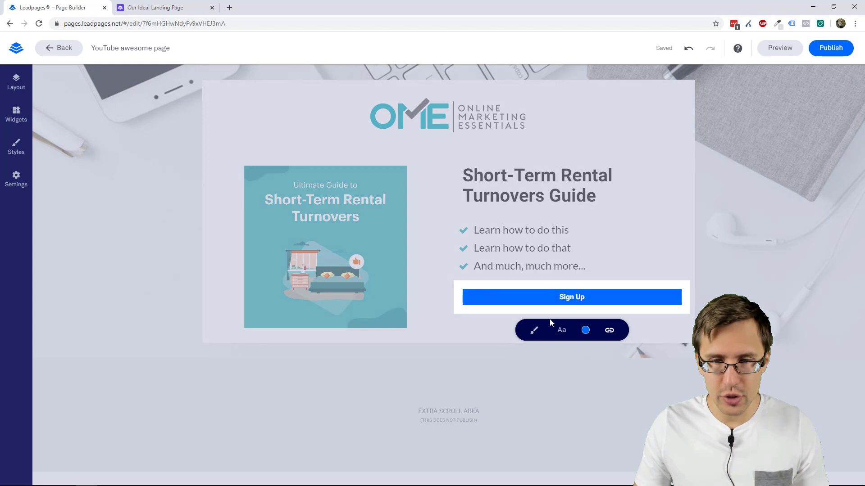
left_click(586, 330)
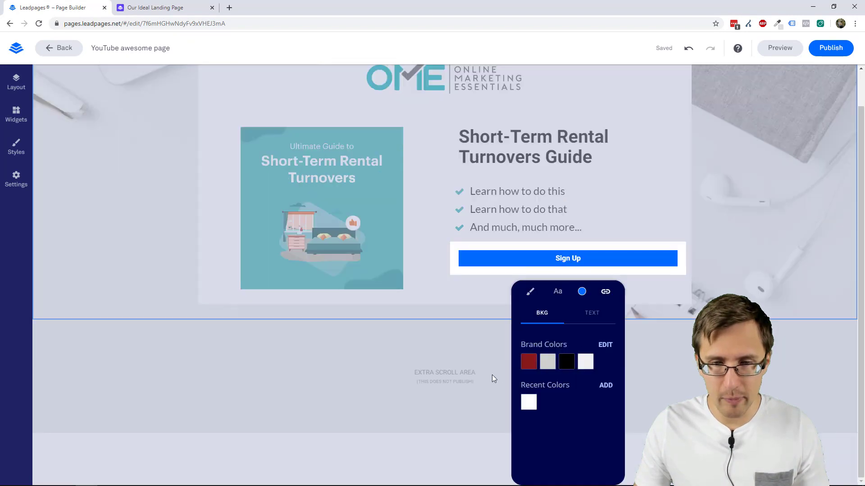
left_click(606, 386)
double_click(585, 440)
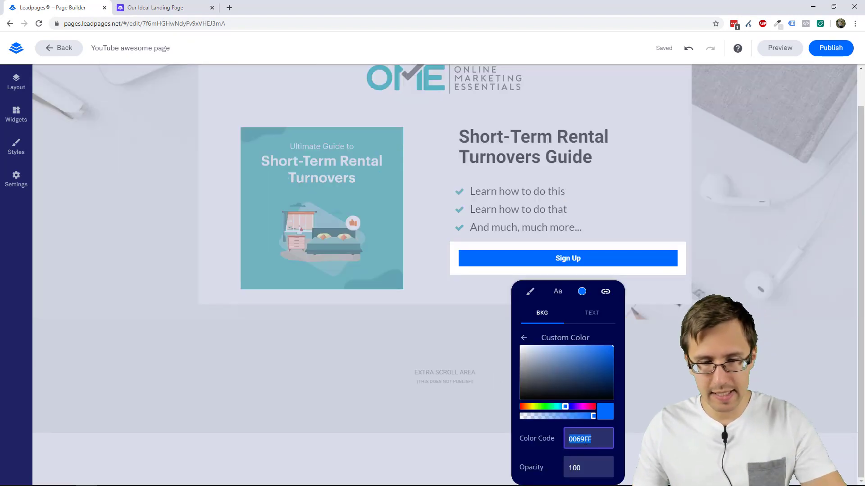
type("30ADB3")
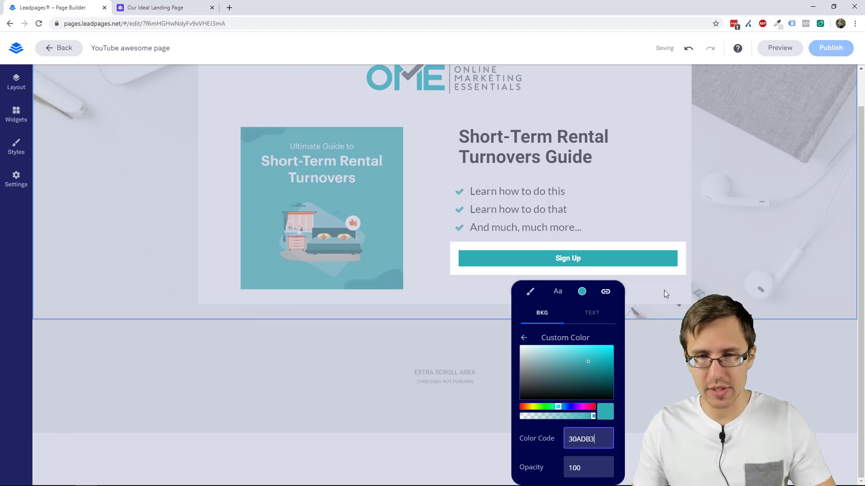
left_click(665, 290)
Replace the Sign Up button's label with "Get Instant Access to Your Guide Now" and set its text size to 7
double_click(589, 301)
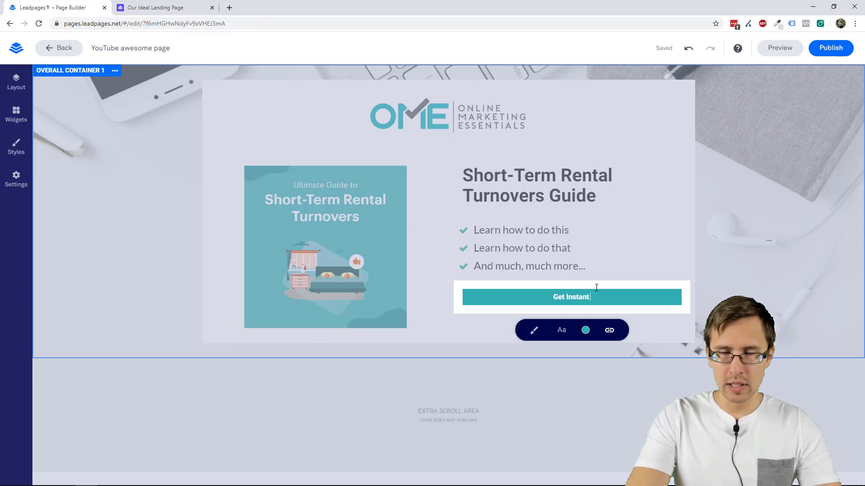
type("Get Instant Access to You")
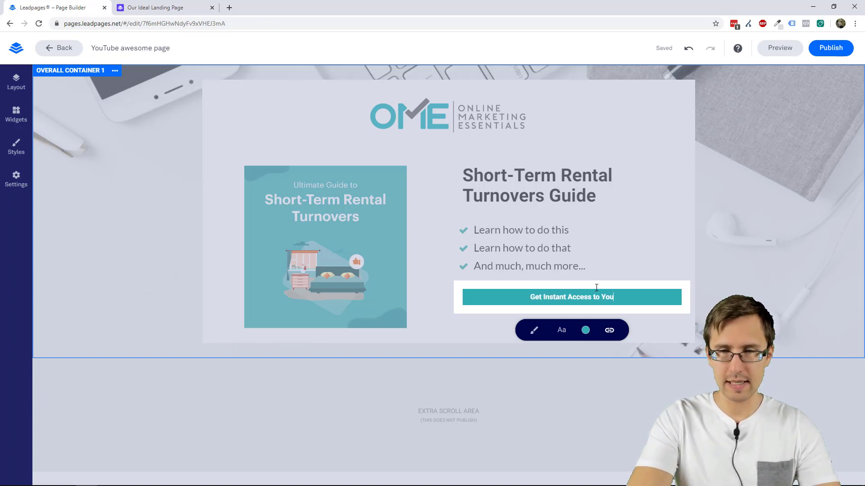
type("r Guide Now")
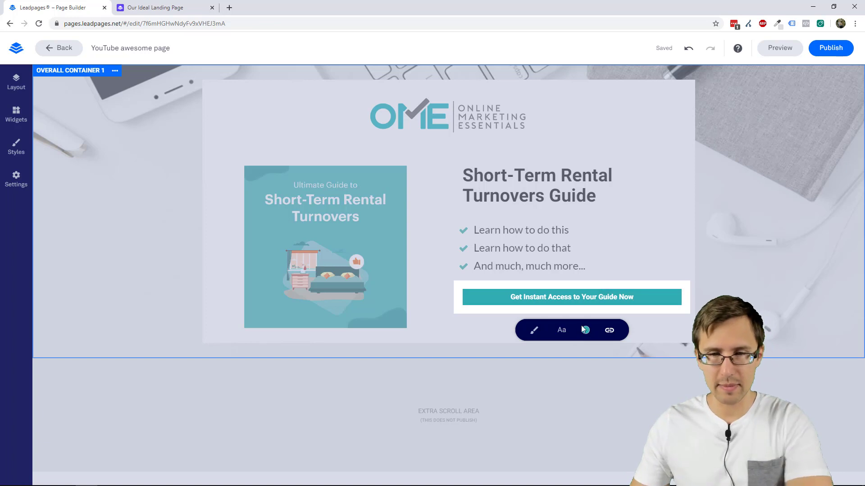
left_click(562, 330)
left_click_drag(570, 349, 578, 366)
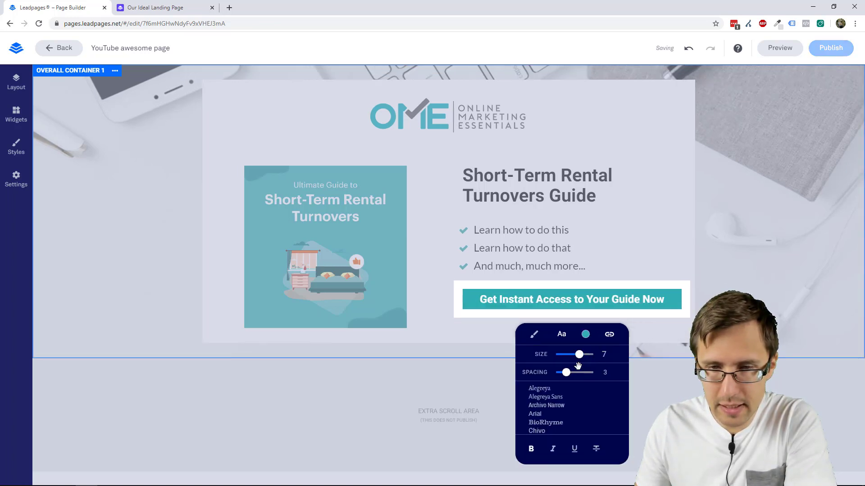
left_click(645, 263)
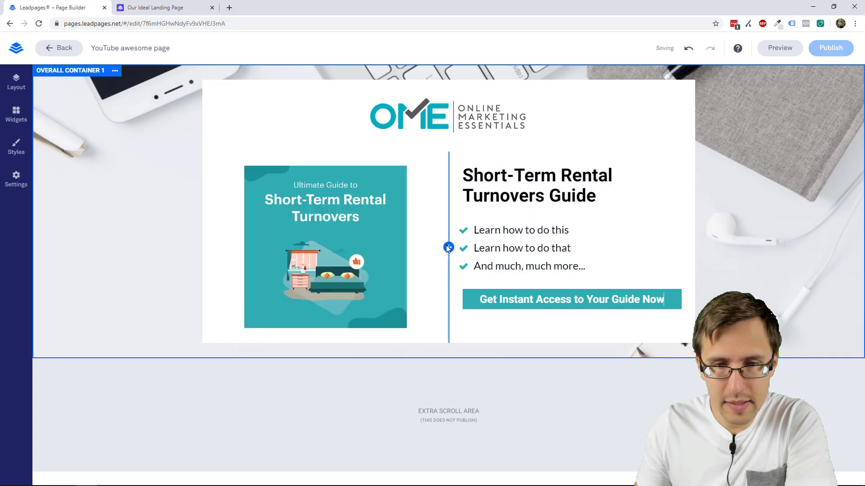
Widen the text column towards the guide image, and set the button's text to size 8 without bold
left_click_drag(436, 253, 427, 251)
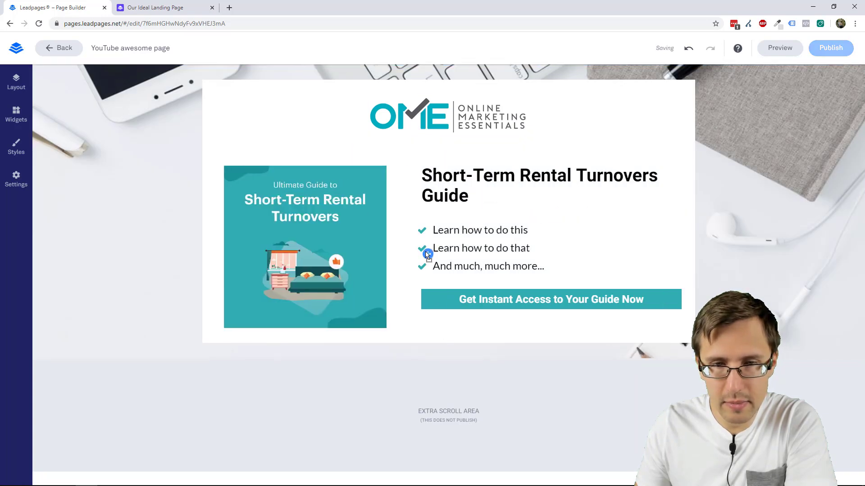
left_click(563, 300)
left_click(541, 334)
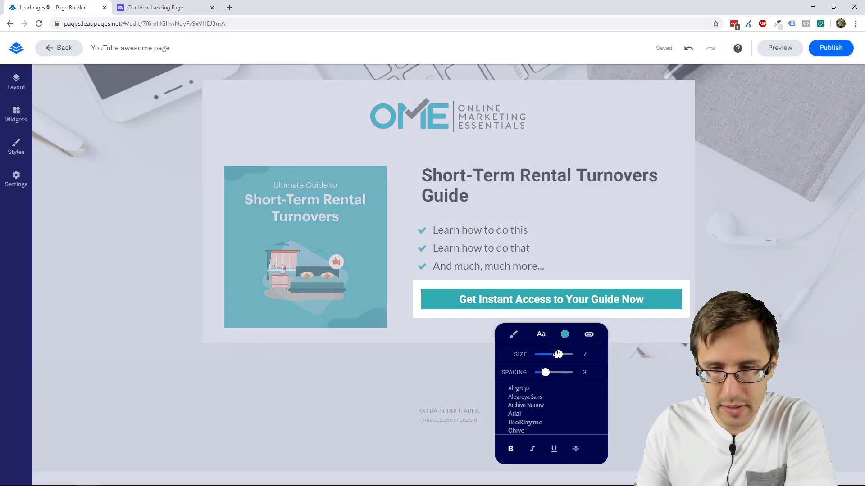
left_click_drag(558, 355, 560, 386)
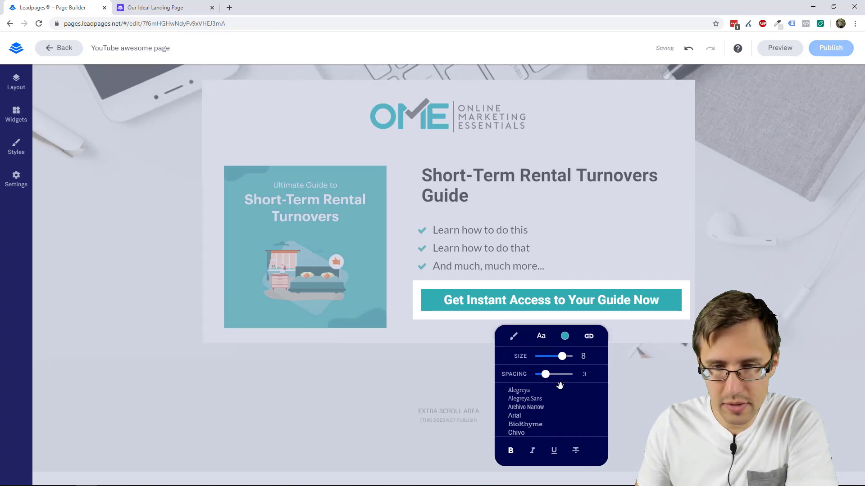
left_click(539, 340)
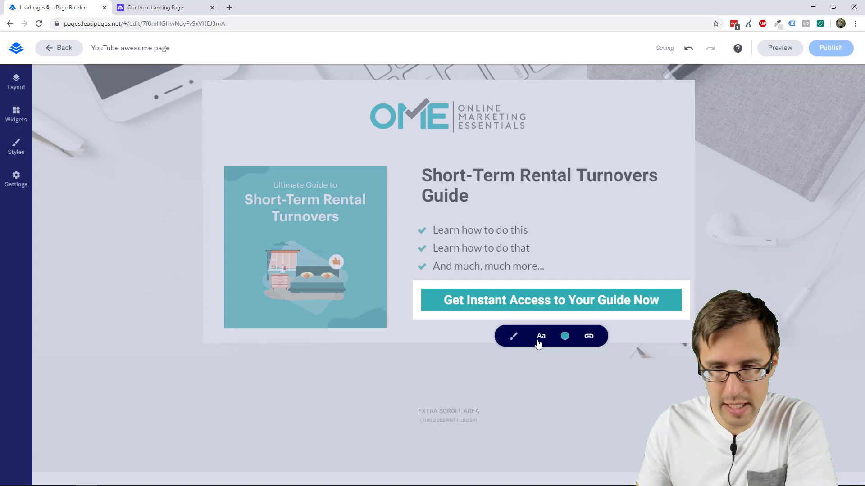
left_click(541, 338)
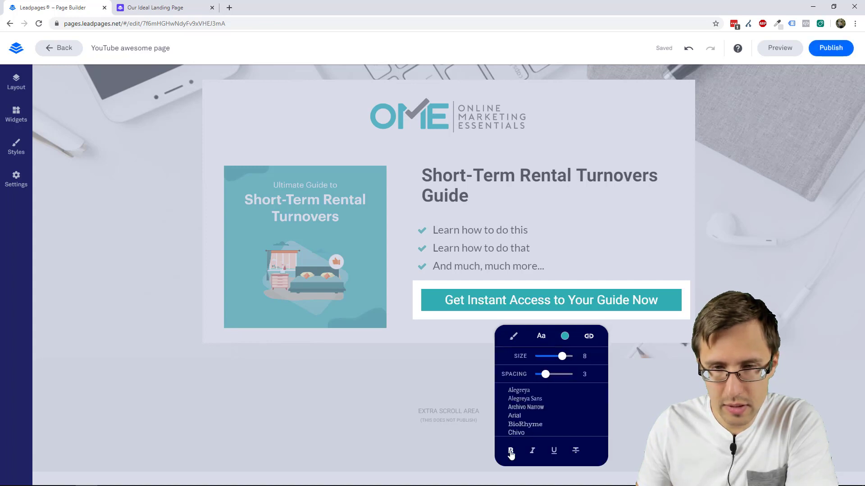
left_click(788, 231)
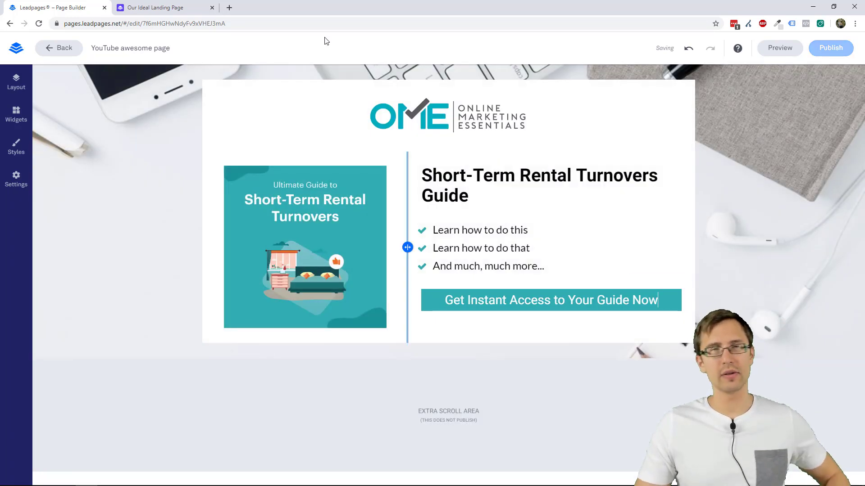
Shorten the button's label to "Get Your Guide Now" and set its text size to 10
left_click(153, 6)
left_click(63, 7)
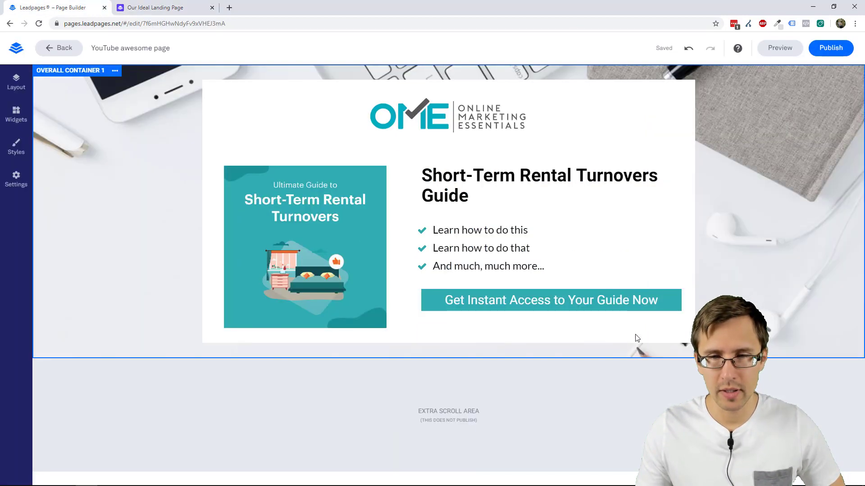
left_click(591, 308)
left_click(570, 299)
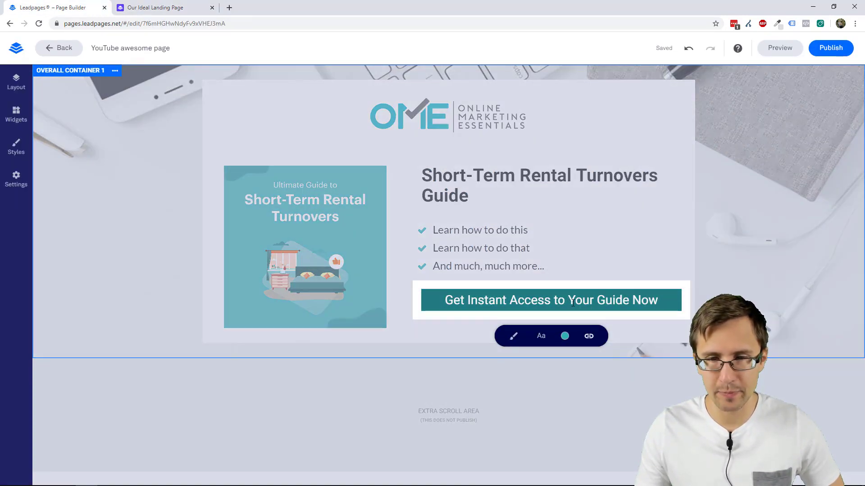
triple_click(517, 296)
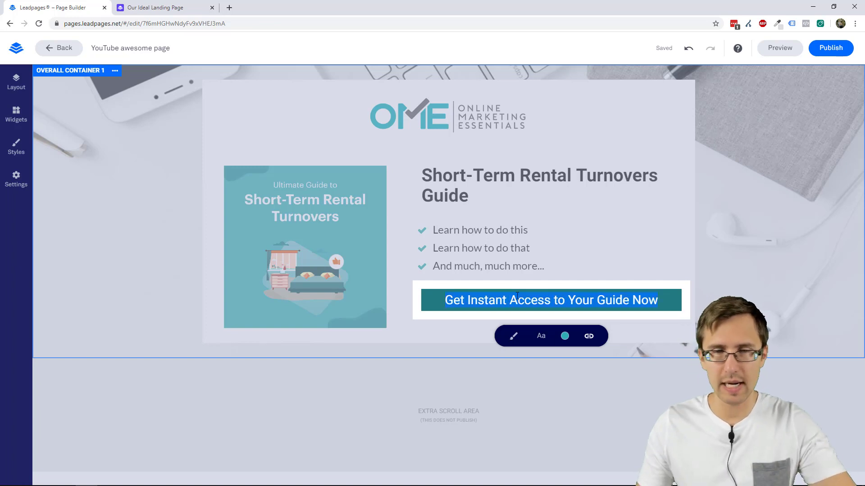
type("Get ")
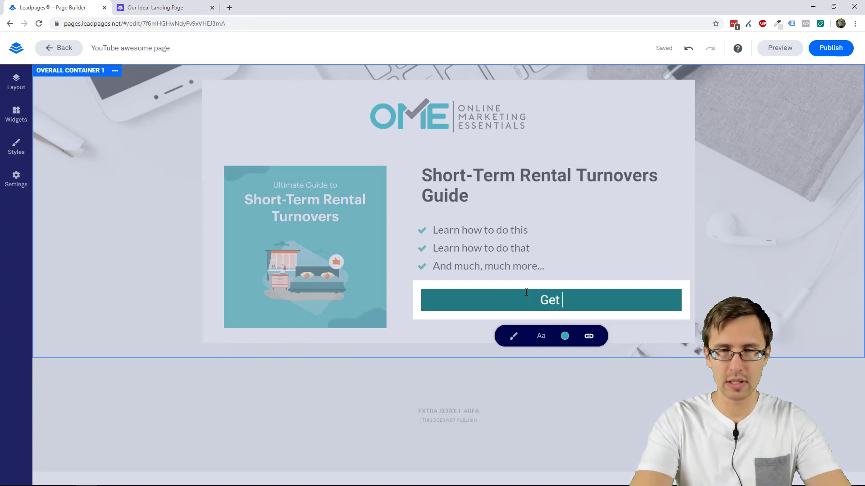
type("Your Guide Now")
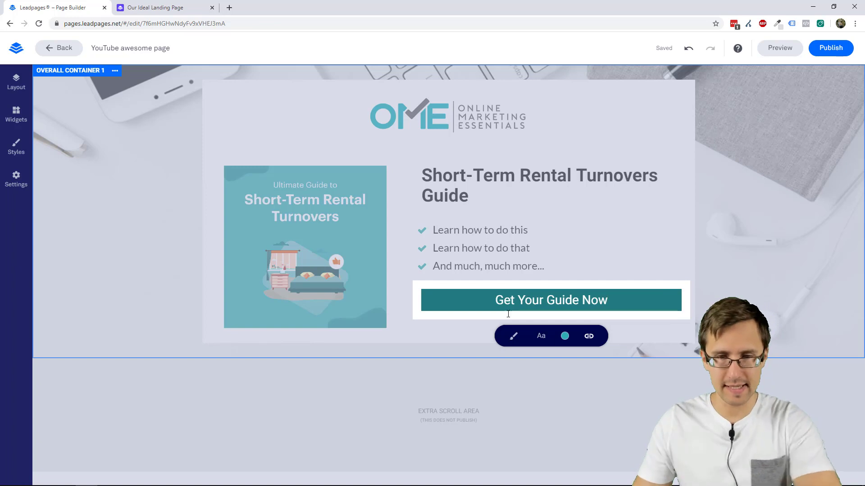
left_click(541, 336)
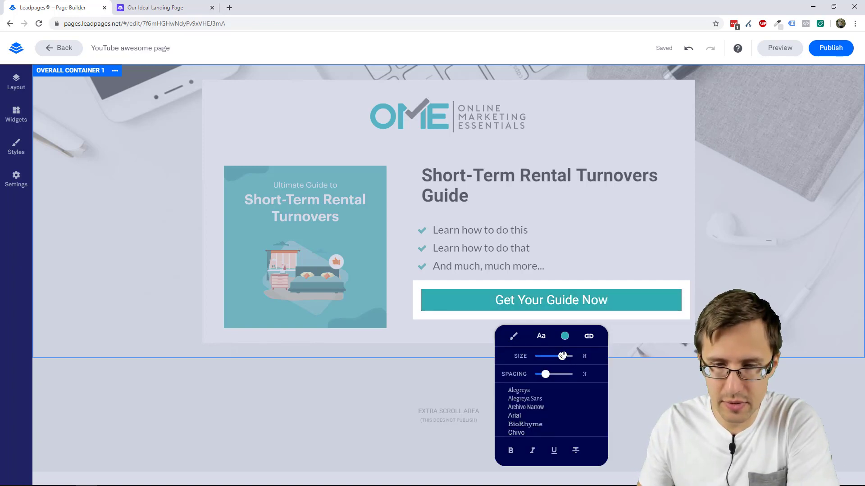
left_click_drag(562, 355, 571, 356)
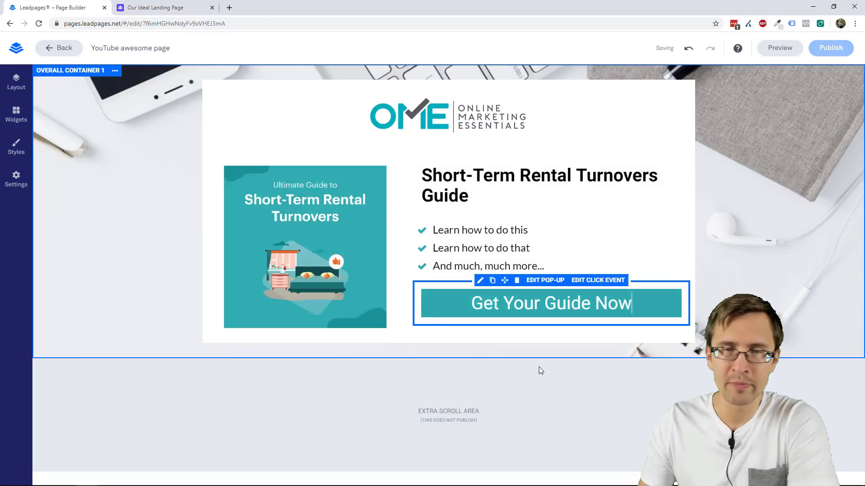
Check the example landing page's spacing, and set Overall Container 1's top and bottom padding to 10
left_click(197, 6)
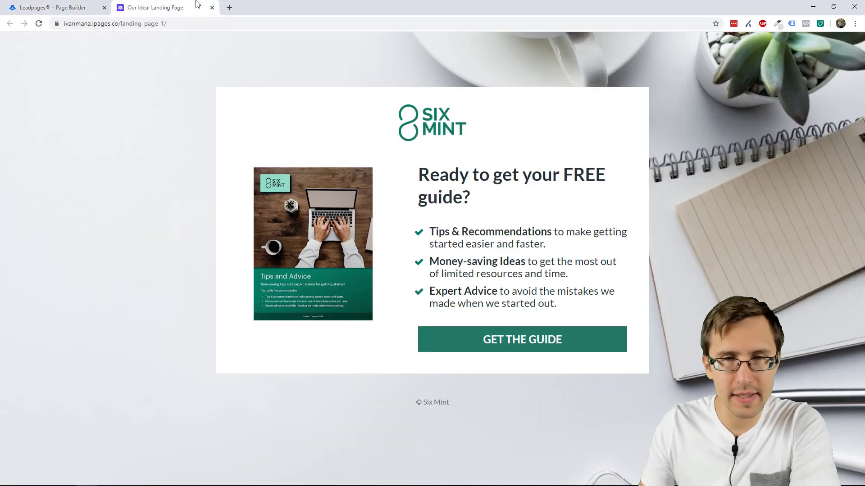
left_click(55, 7)
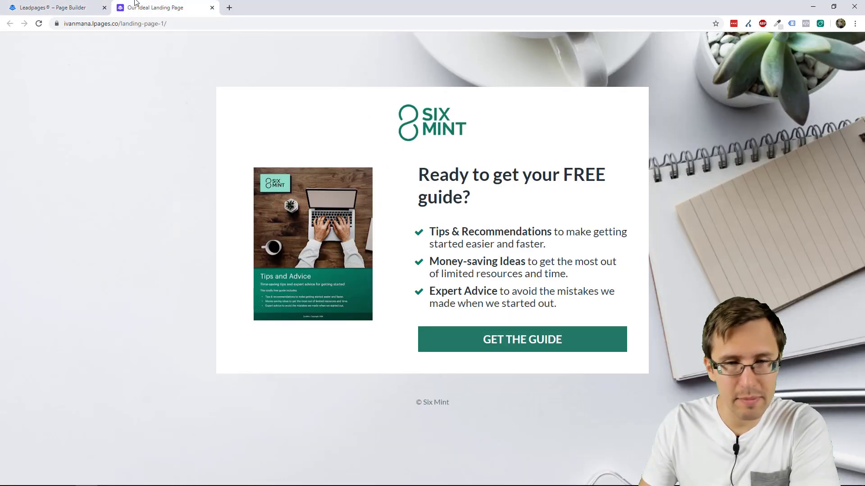
left_click(136, 5)
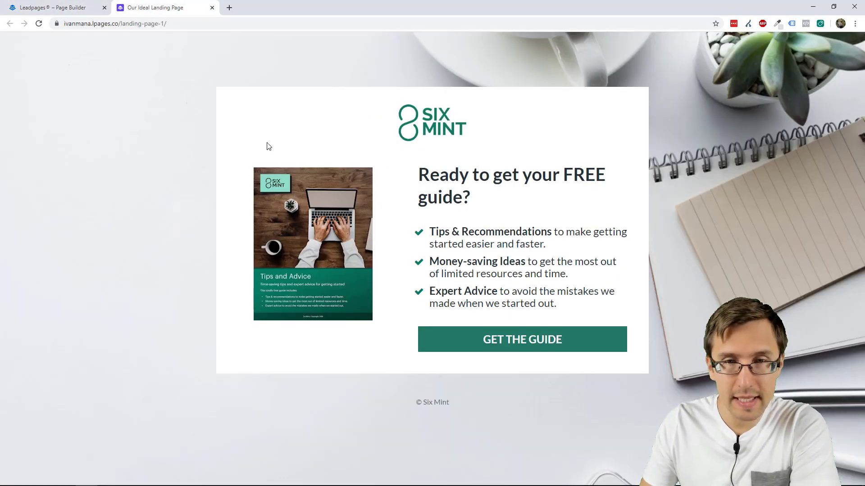
left_click(92, 8)
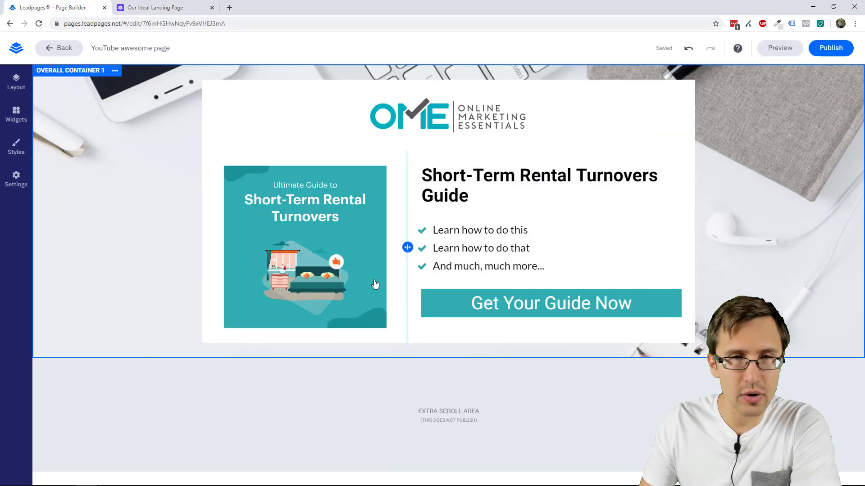
left_click(55, 71)
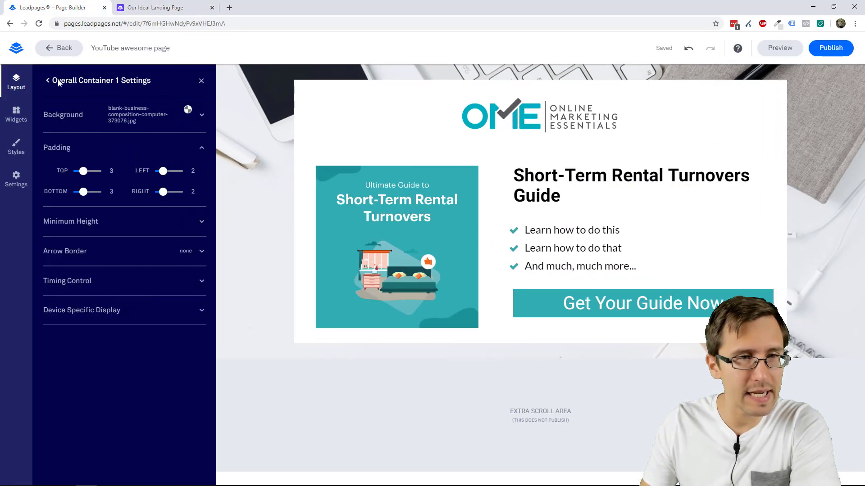
left_click_drag(82, 193, 97, 191)
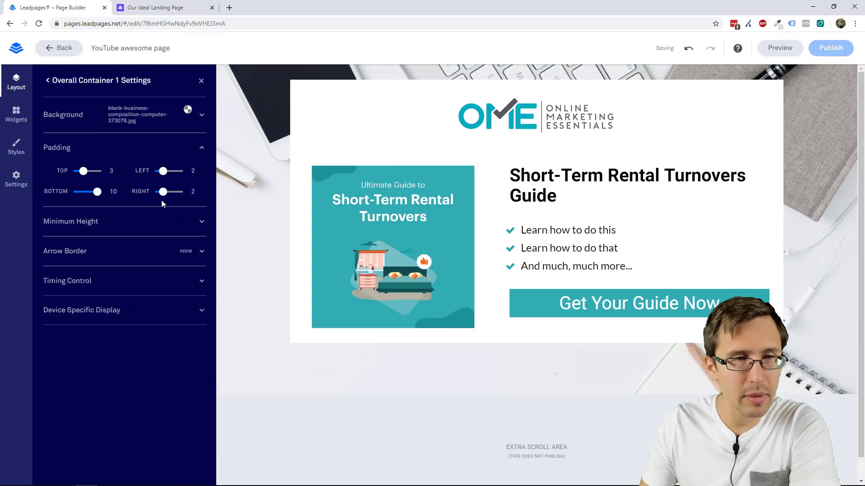
left_click_drag(89, 171, 98, 171)
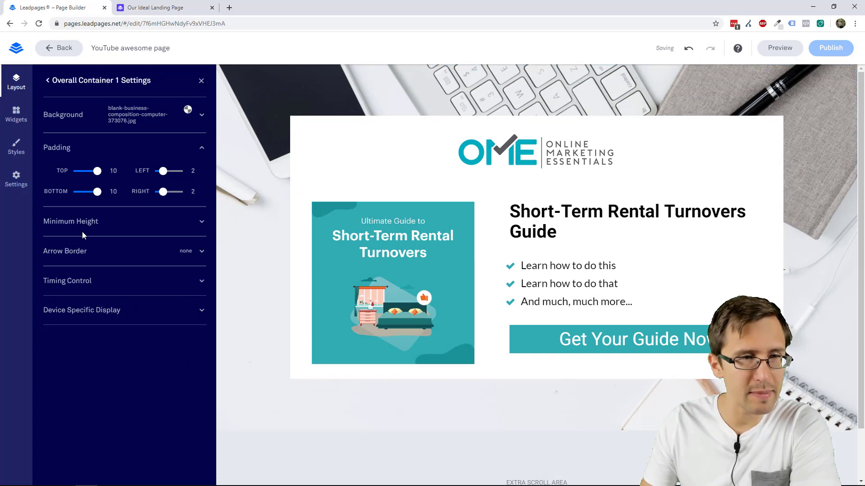
left_click(16, 81)
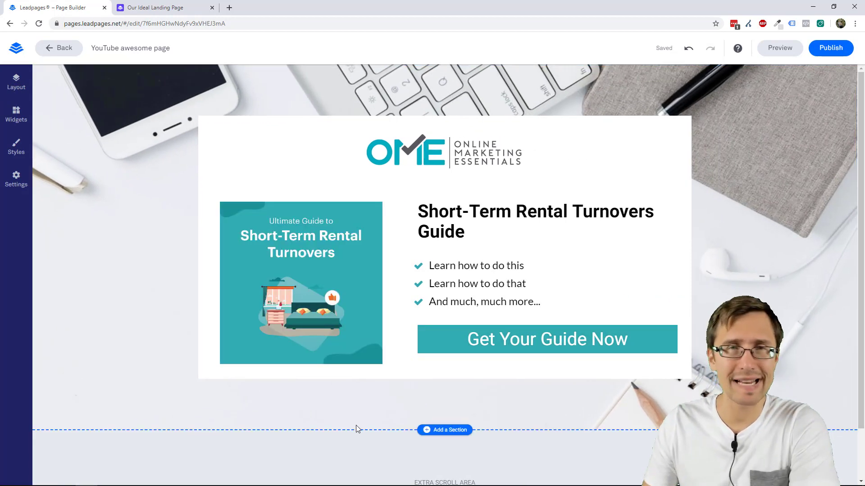
Compare the layout of the edited page with the example landing page, including the space around the white content box
scroll(415, 401, "down", 2)
scroll(402, 413, "up", 2)
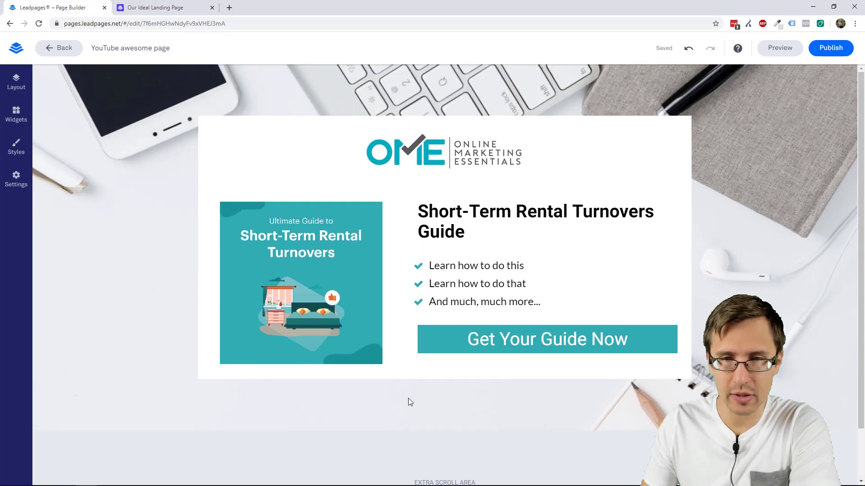
left_click(166, 6)
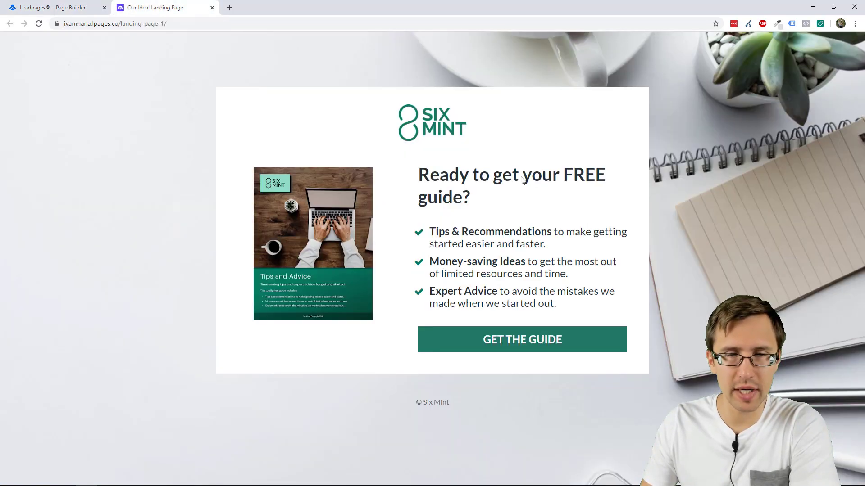
left_click(50, 7)
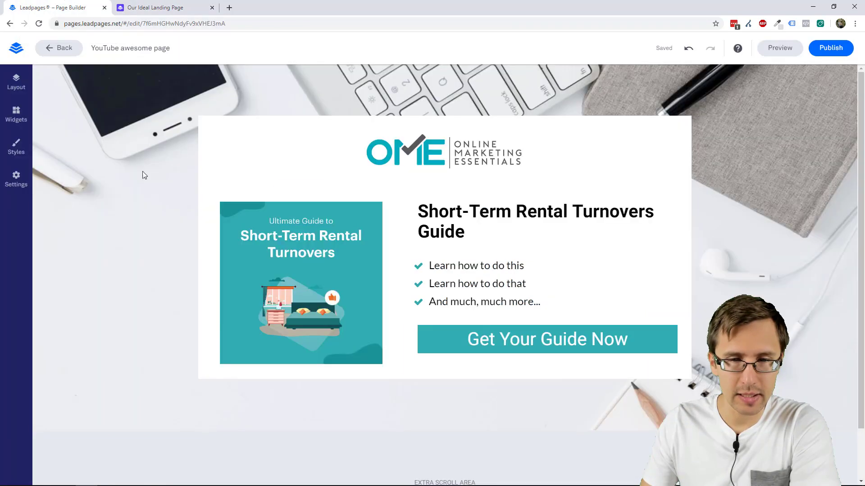
scroll(406, 415, "down", 2)
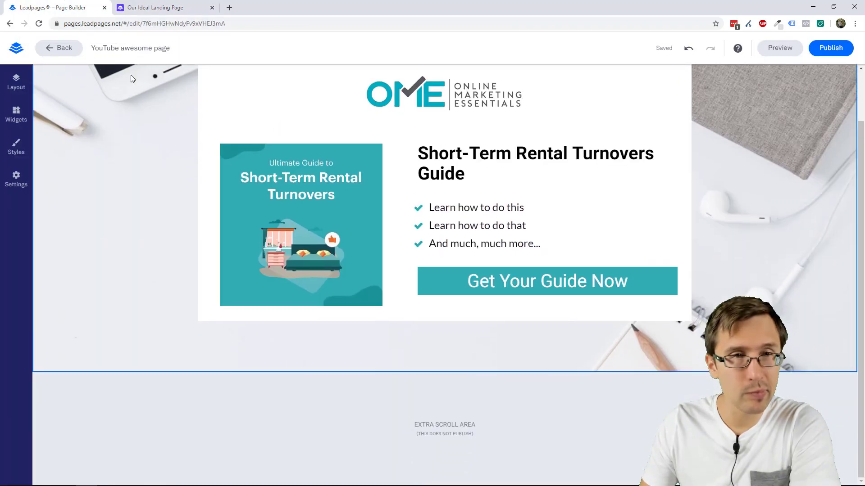
left_click(162, 6)
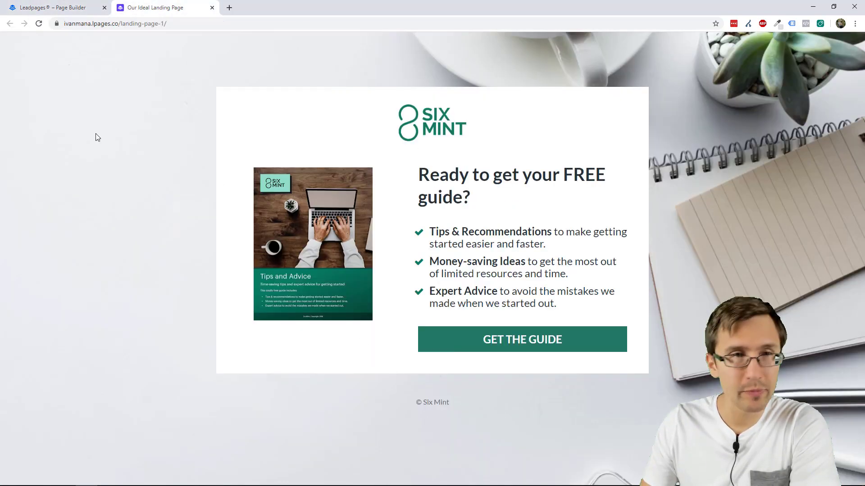
left_click(50, 6)
scroll(450, 374, "up", 2)
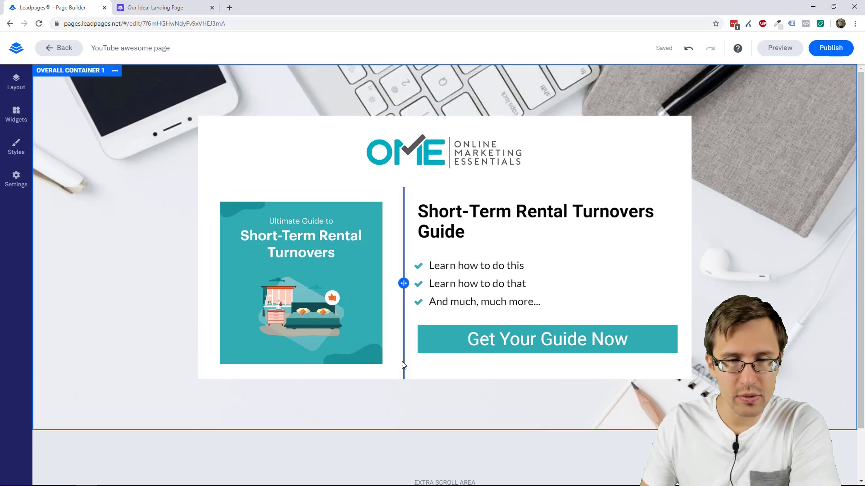
key("ctrl+Tab")
key("ctrl+Tab")
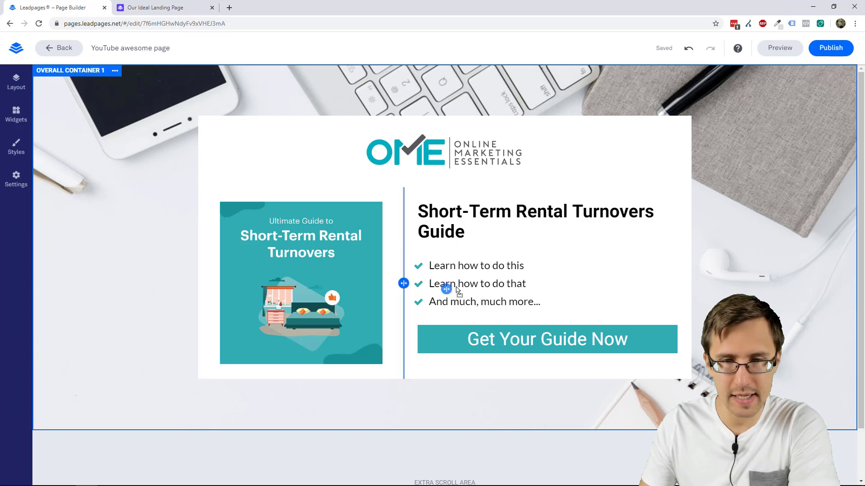
Narrow the text column beside the guide image, and set the "Get Your Guide Now" button's text size to 9
left_click_drag(458, 290, 458, 289)
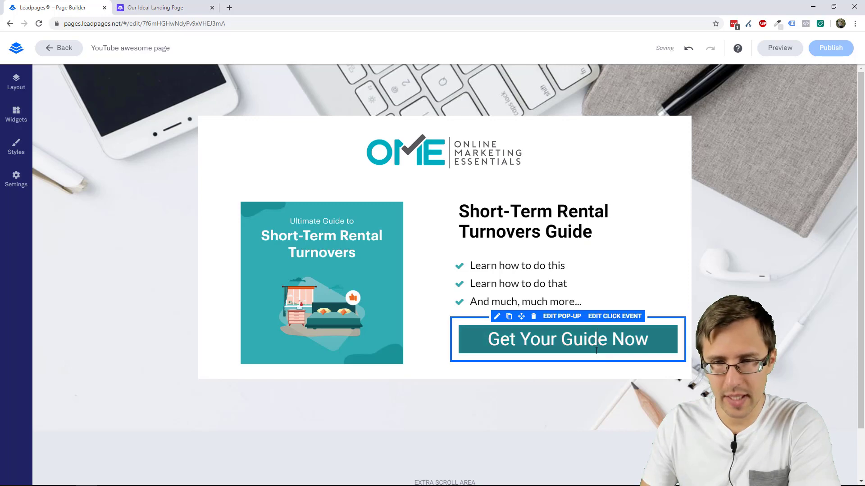
left_click(563, 349)
left_click(558, 378)
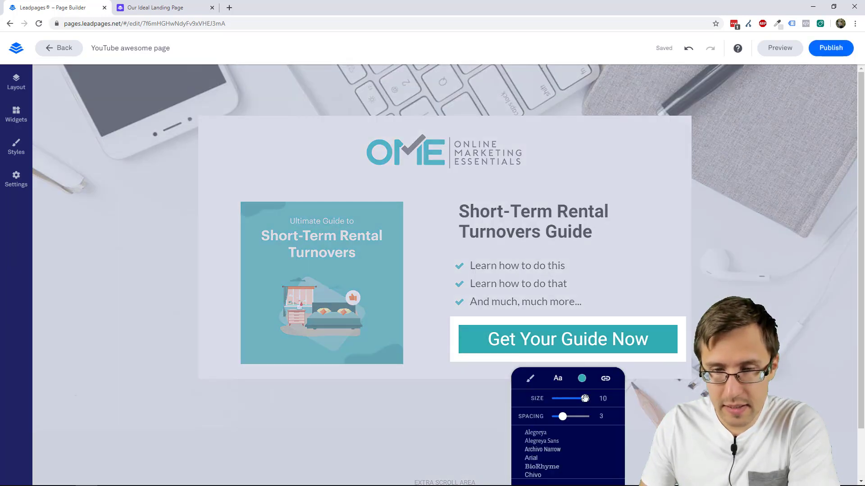
left_click_drag(584, 398, 581, 398)
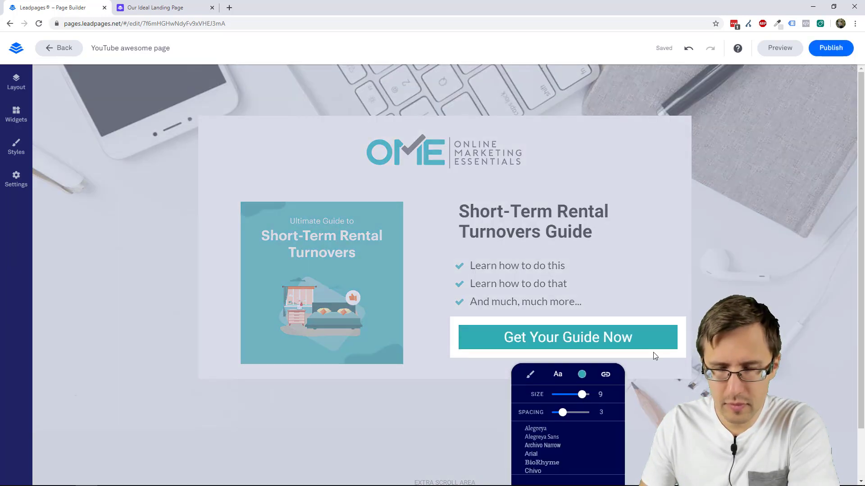
left_click(755, 282)
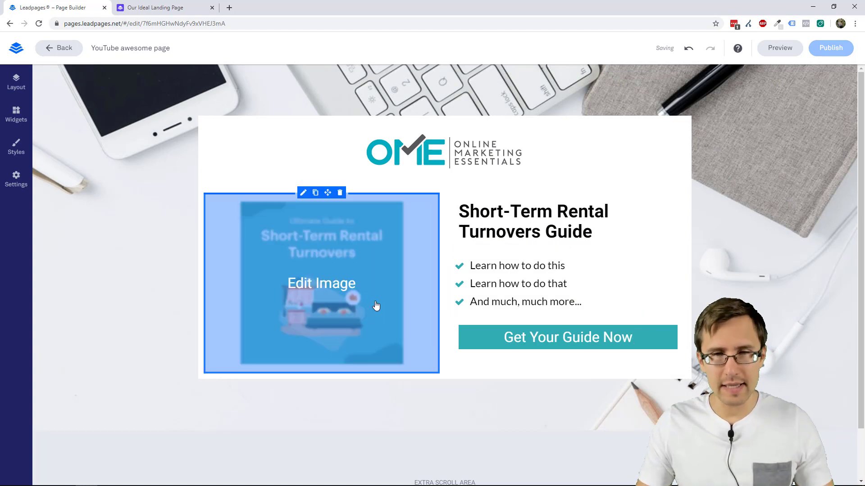
Open the "Get Your Guide Now" button's pop-up for editing and rename its Section 1 as "popup section"
left_click(562, 317)
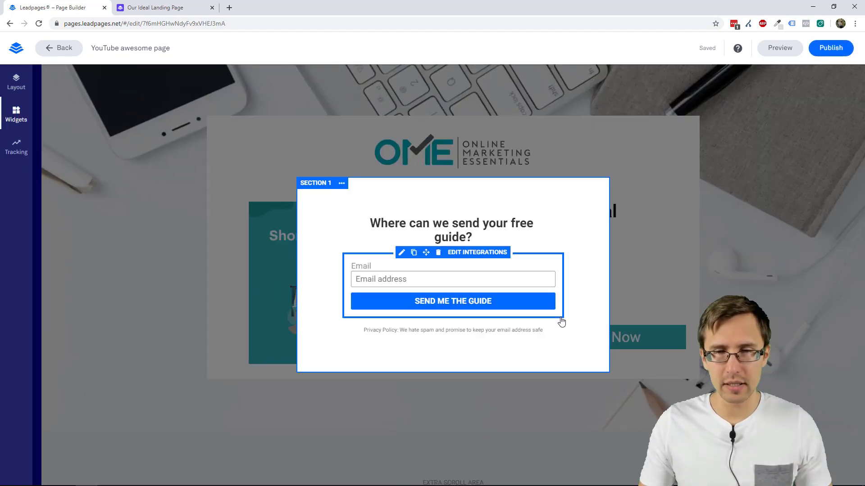
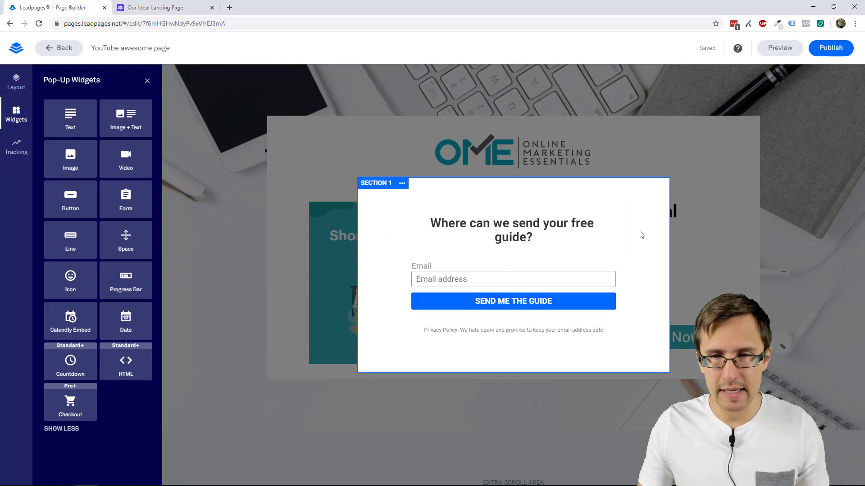
left_click(374, 183)
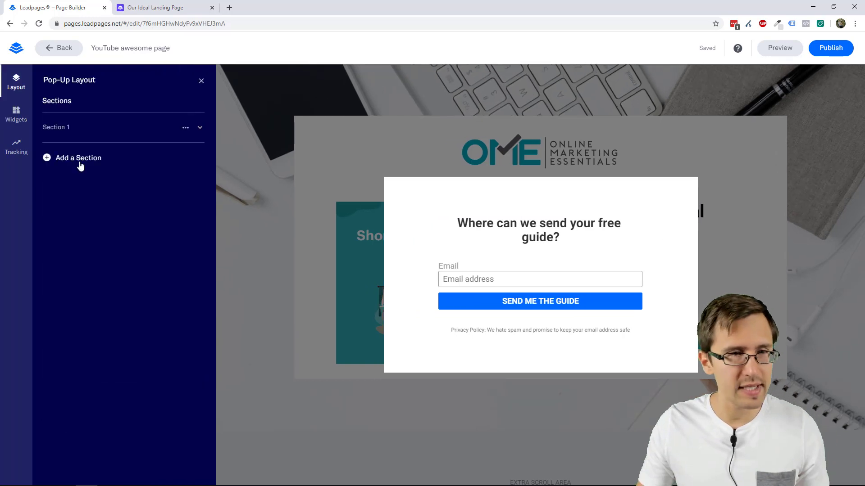
left_click(80, 131)
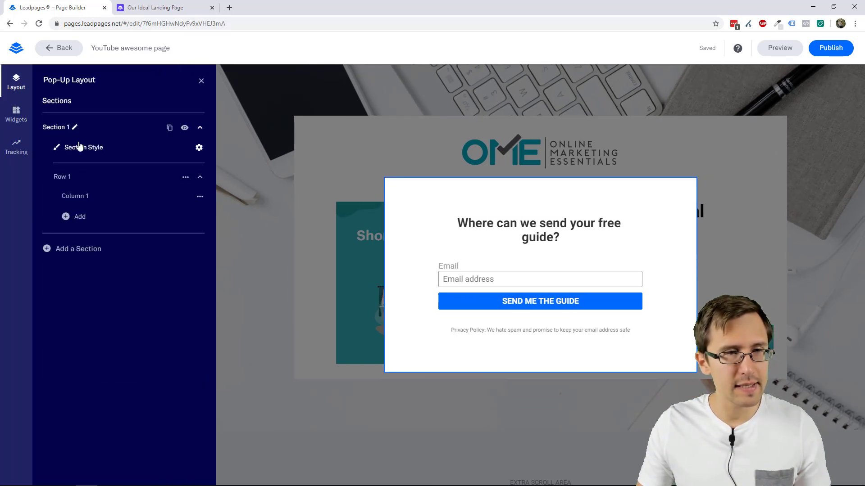
left_click(75, 129)
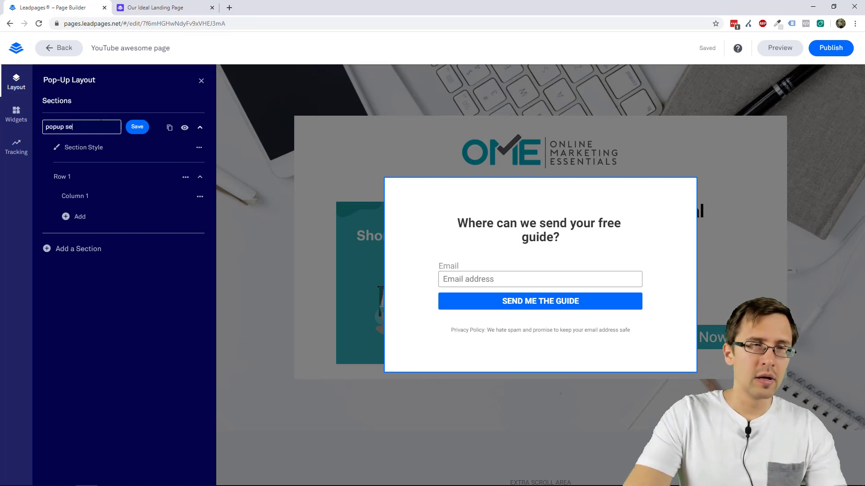
type("popup section")
key("Return")
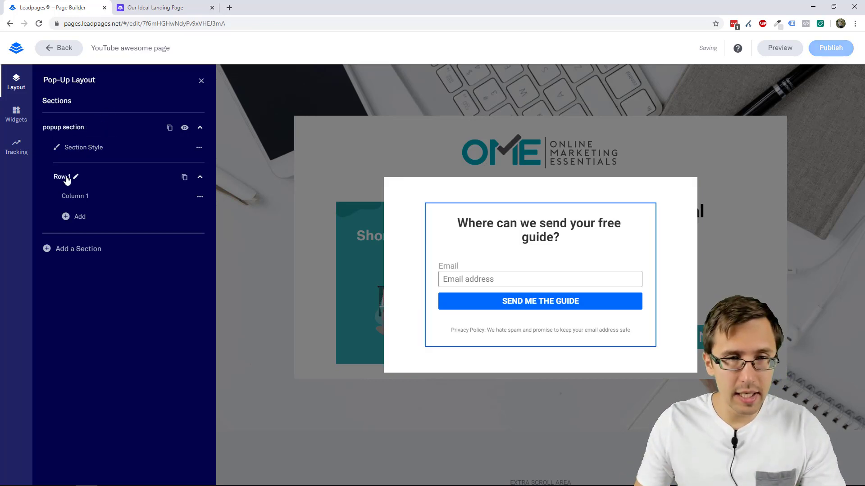
Set the popup section's padding to 4 at the top and 2 at the bottom, left and right
left_click(67, 178)
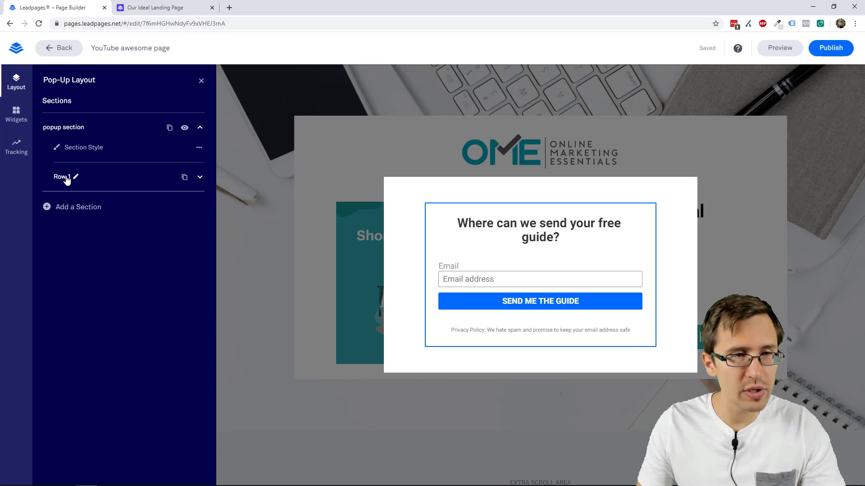
left_click(81, 148)
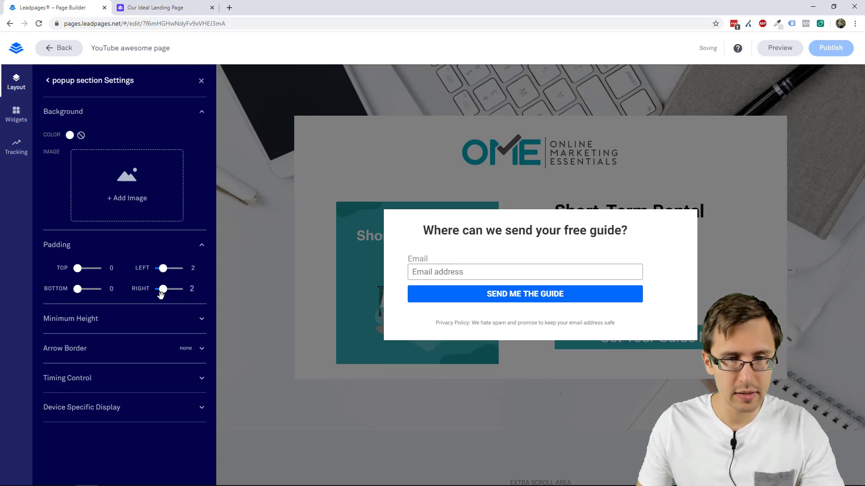
left_click_drag(161, 295, 159, 296)
double_click(193, 289)
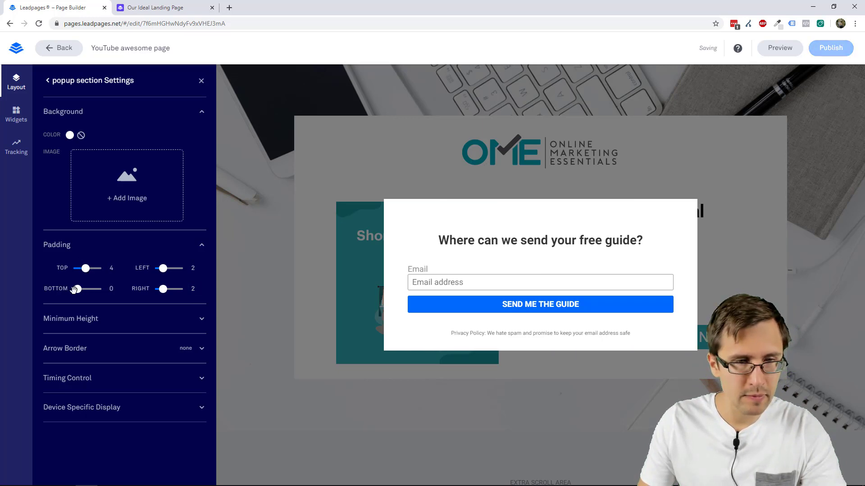
left_click_drag(77, 290, 81, 289)
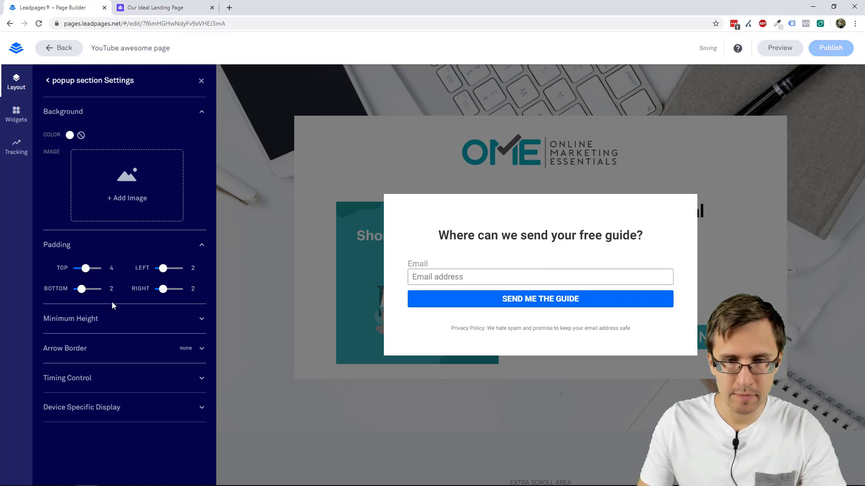
Try text size 5 on the pop-up's "Where can we send your free guide?" headline, and set it to 4
left_click(484, 233)
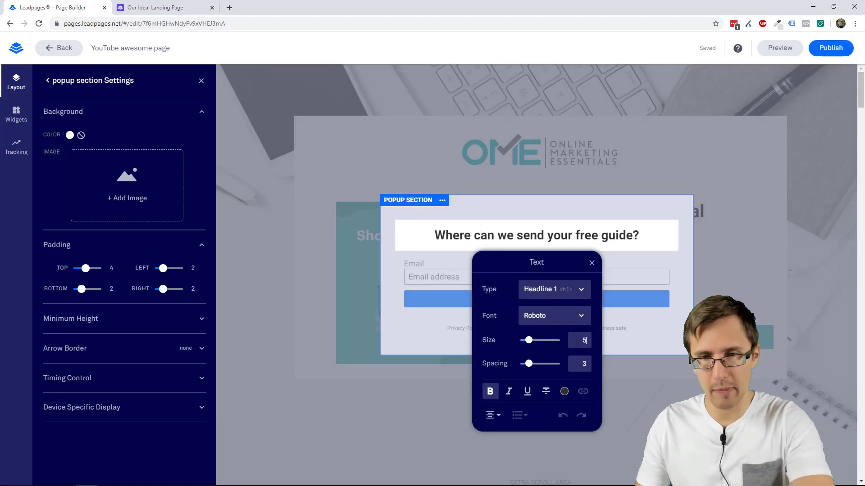
key("Return")
double_click(581, 344)
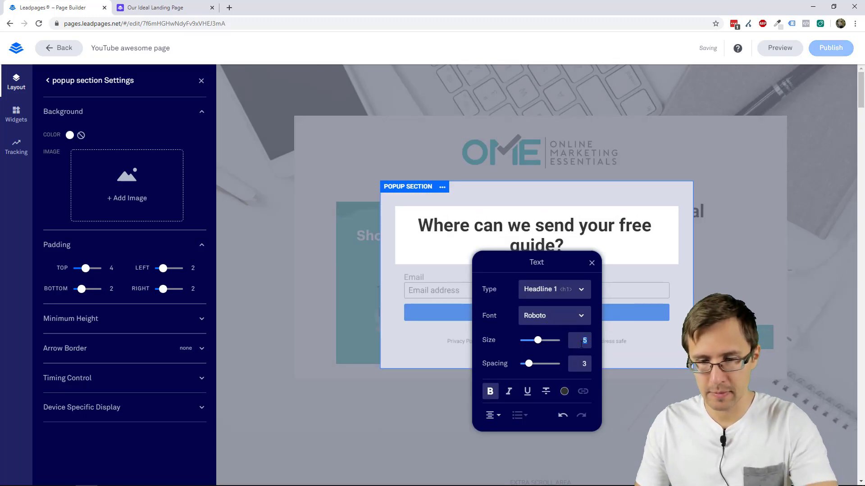
key("Return")
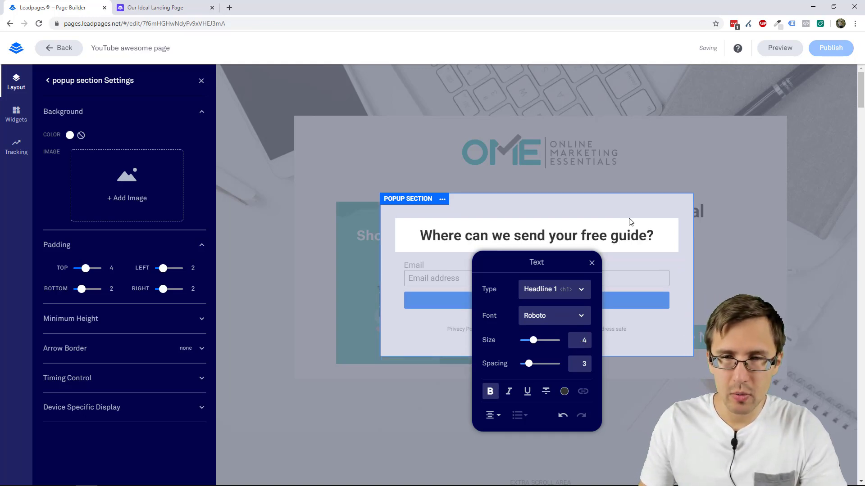
left_click(649, 322)
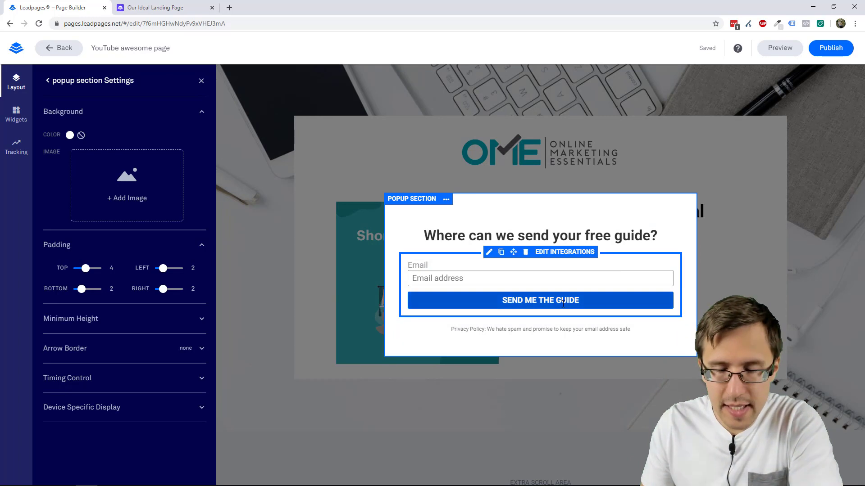
Enlarge the text of the pop-up form's submit button to size 9
double_click(563, 300)
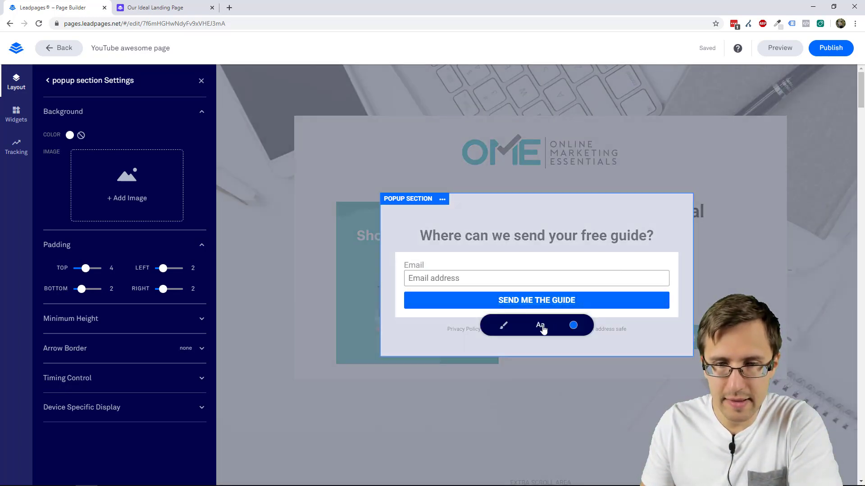
left_click(543, 325)
left_click(541, 345)
left_click_drag(541, 345, 550, 353)
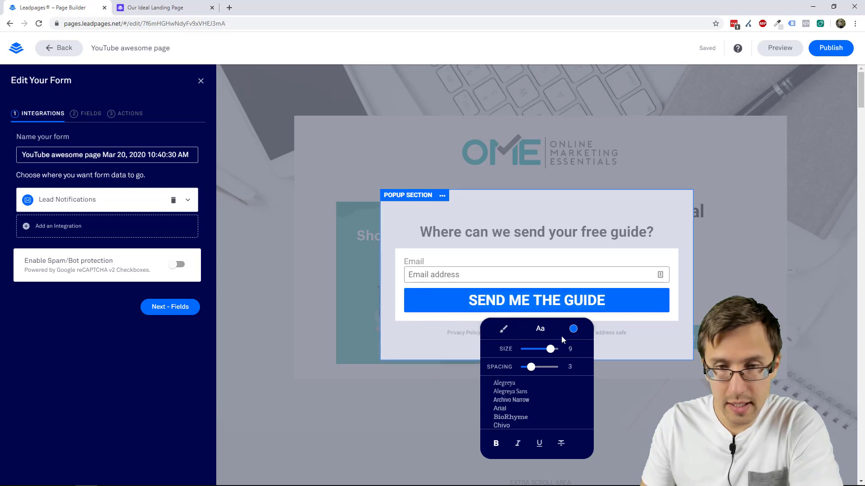
Change the submit button's label to "YES, SEND ME THE GUIDE" and close the pop-up
left_click(466, 302)
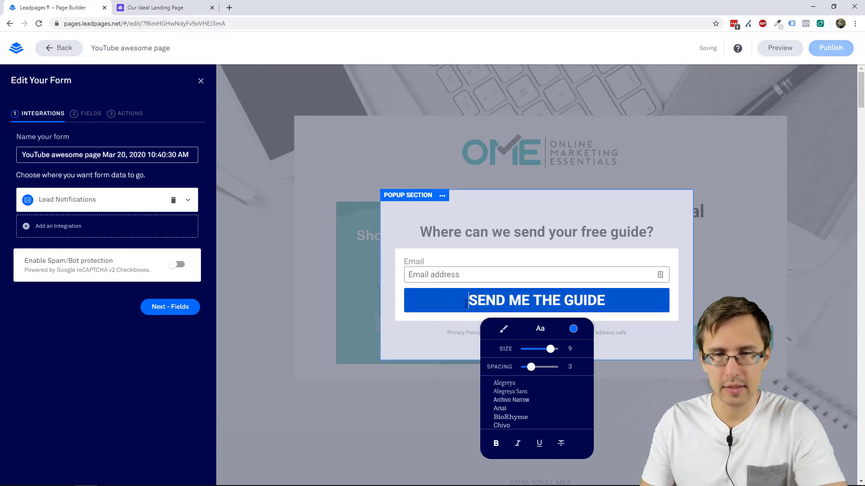
type("YEs")
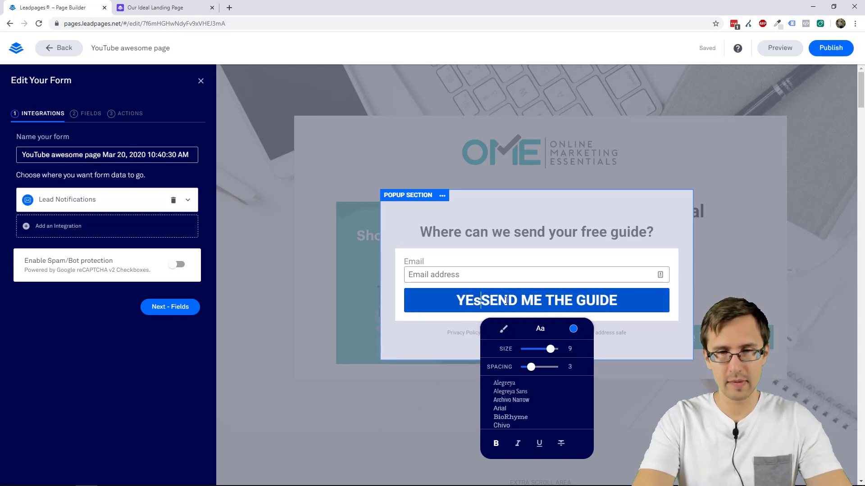
key("BackSpace")
type("S,")
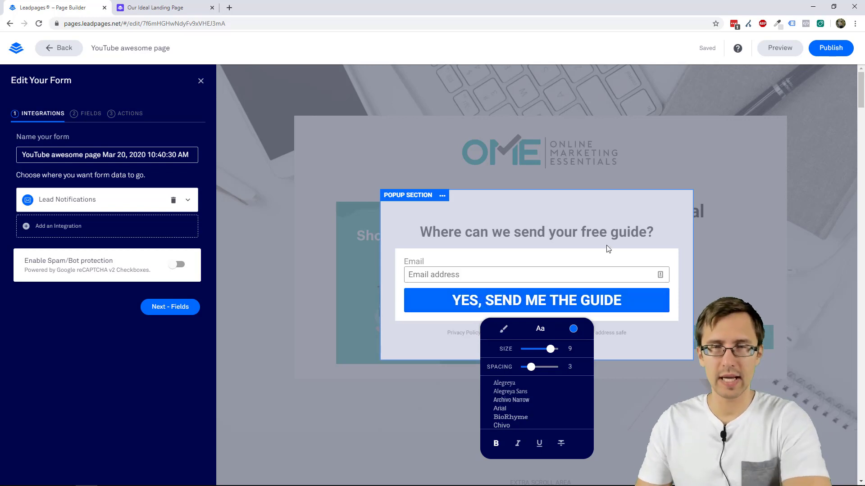
left_click(608, 249)
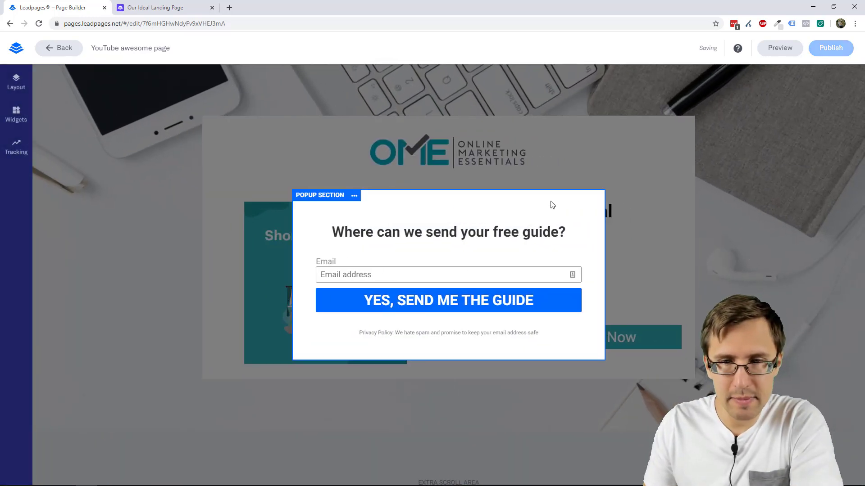
left_click(479, 133)
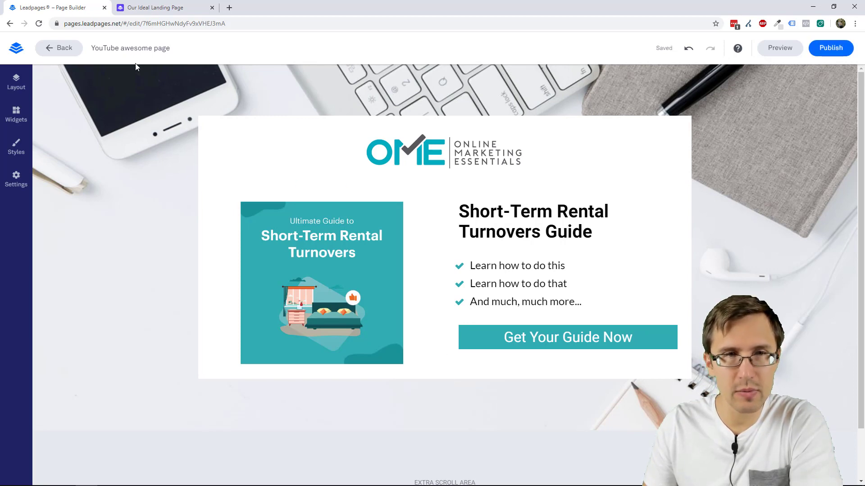
Check the copyright line below the example landing page's content box, and look at the text widget available for the edited page
left_click(155, 7)
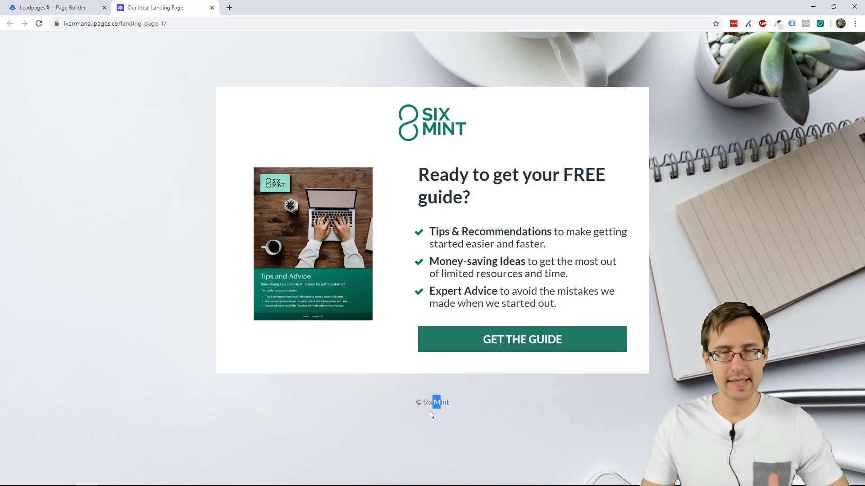
left_click(53, 8)
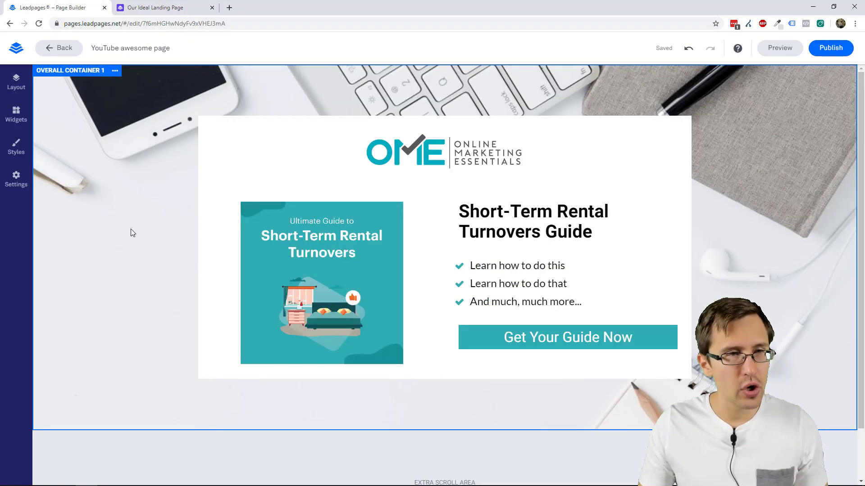
left_click(18, 118)
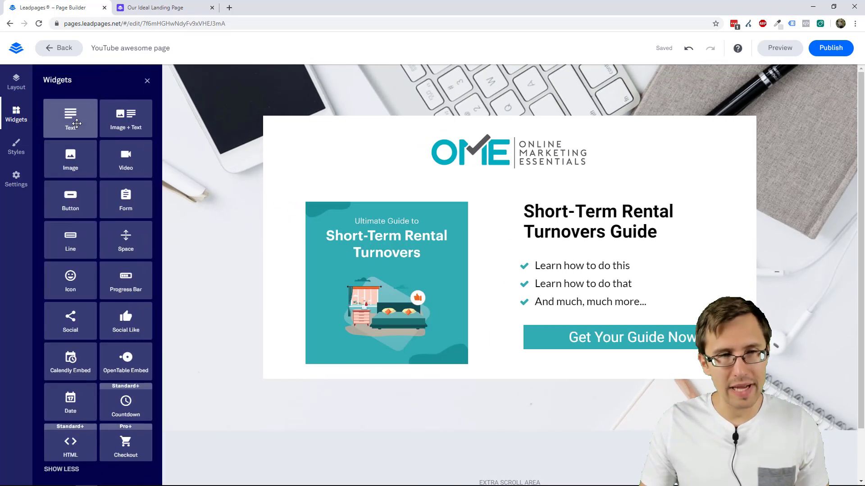
mouse_move(70, 118)
left_mouse_down()
mouse_move(484, 421)
mouse_move(504, 380)
mouse_move(481, 353)
mouse_move(460, 384)
mouse_move(463, 405)
mouse_move(599, 360)
mouse_move(573, 365)
mouse_move(518, 423)
mouse_move(408, 317)
mouse_move(62, 145)
mouse_move(83, 116)
left_mouse_up()
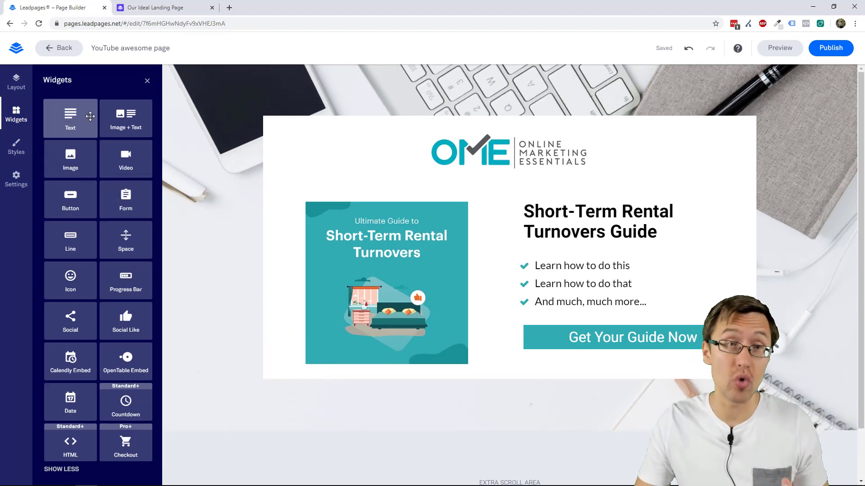
Add a row below the Content container in Overall Container 1 and name it "Terms container"
left_click(14, 81)
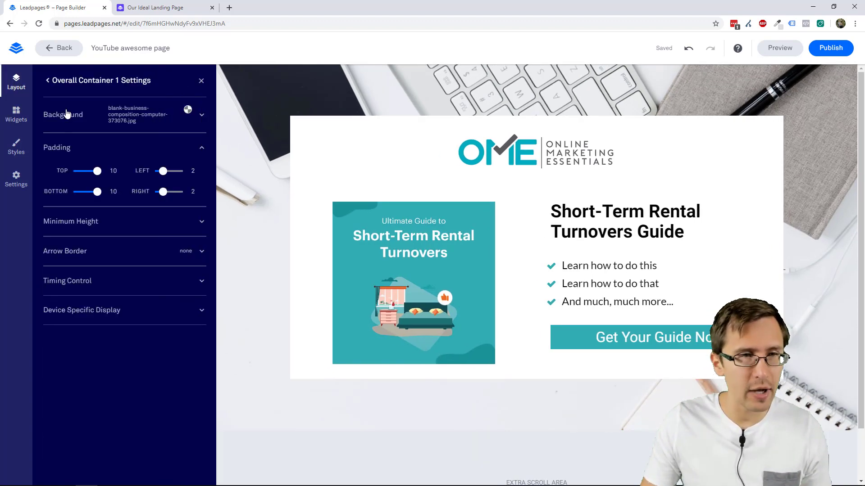
left_click(62, 81)
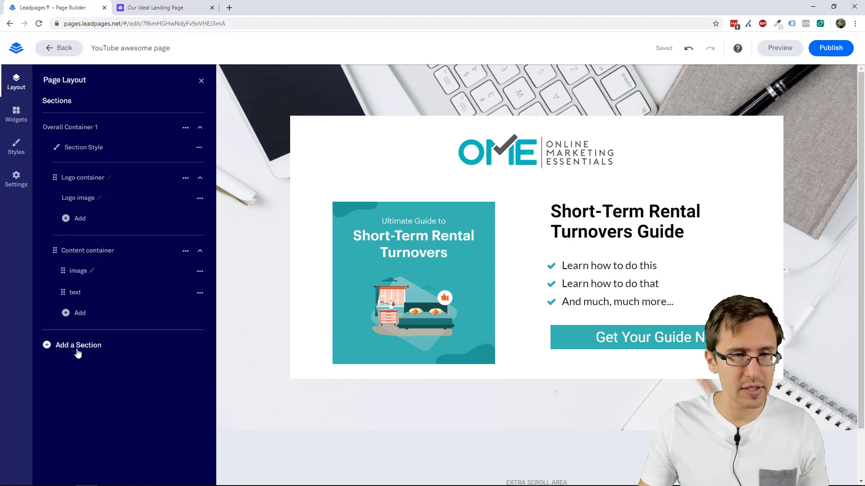
left_click(78, 312)
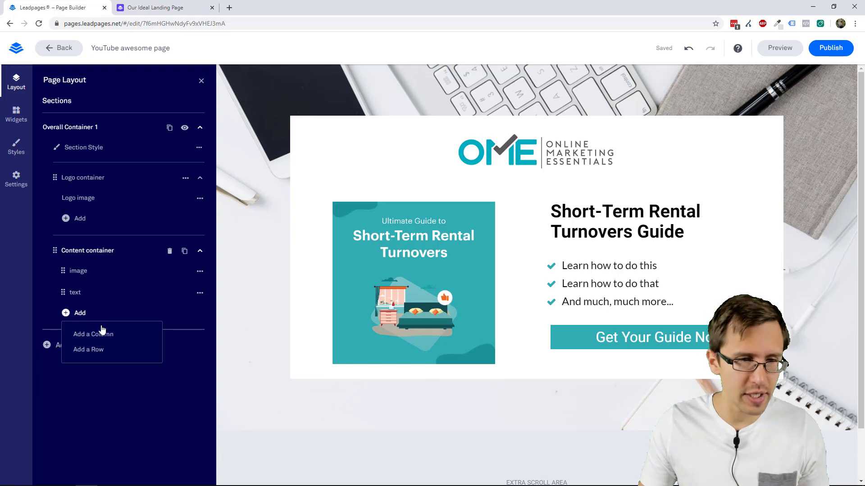
left_click(95, 355)
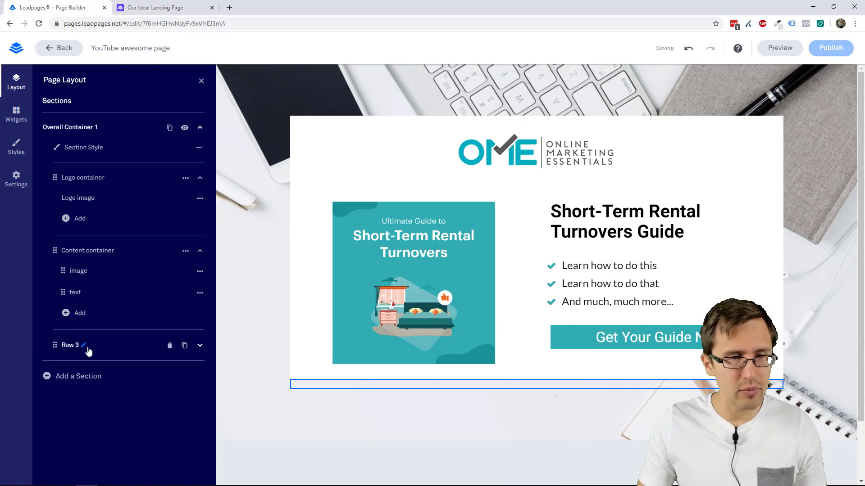
left_click(85, 346)
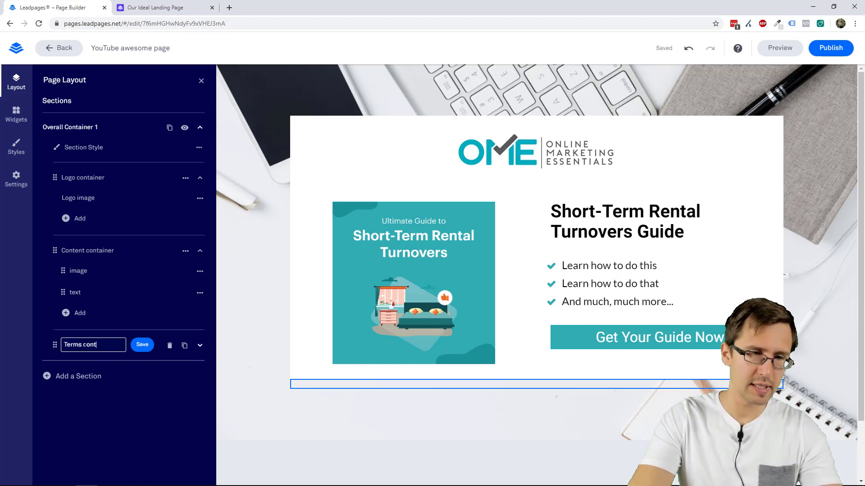
type("Terms container")
key("Return")
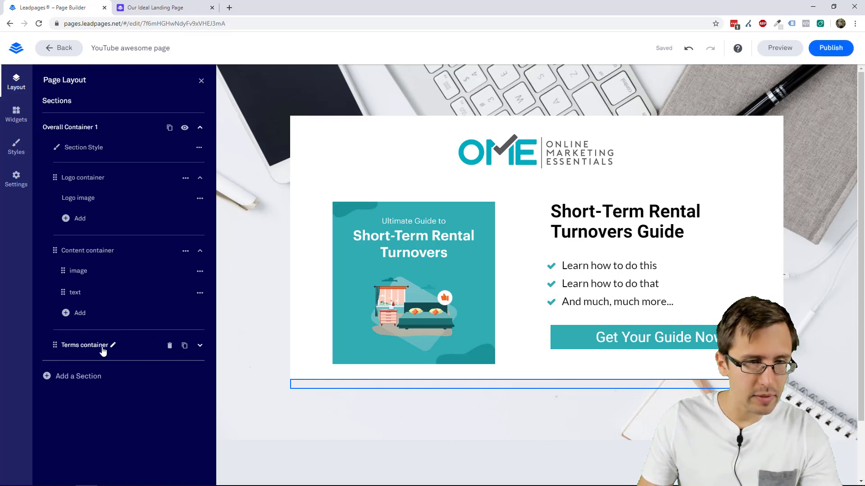
Place a text widget in the Terms container below the white content box
left_click(104, 351)
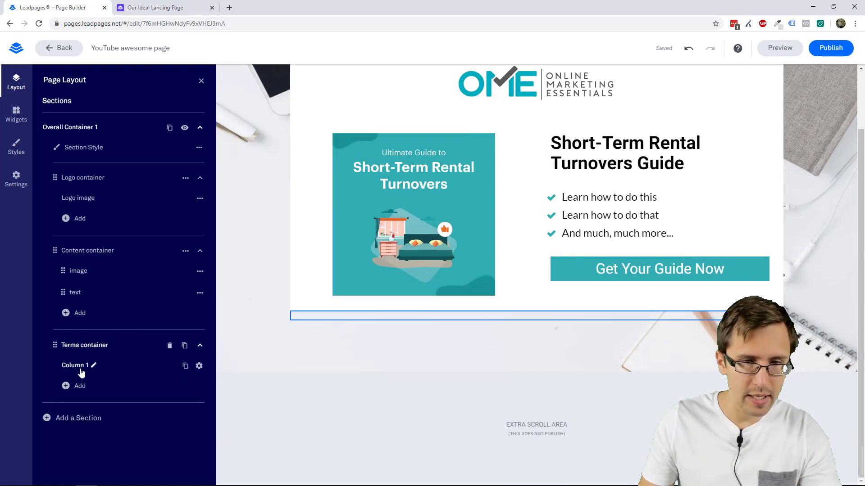
left_click(16, 115)
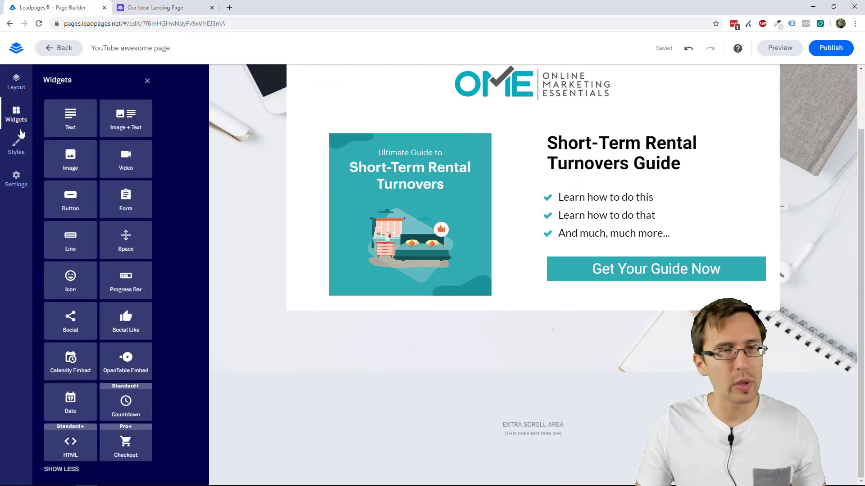
left_click_drag(70, 118, 475, 343)
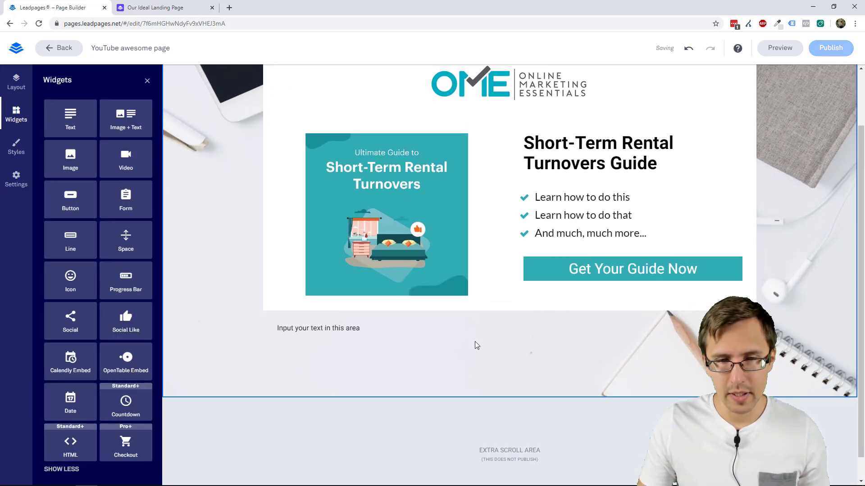
Replace the placeholder text below the content box with "Copyright 2020 OME - Terms & Conditions - Privacy Policy - Disclaimer"
left_click(179, 4)
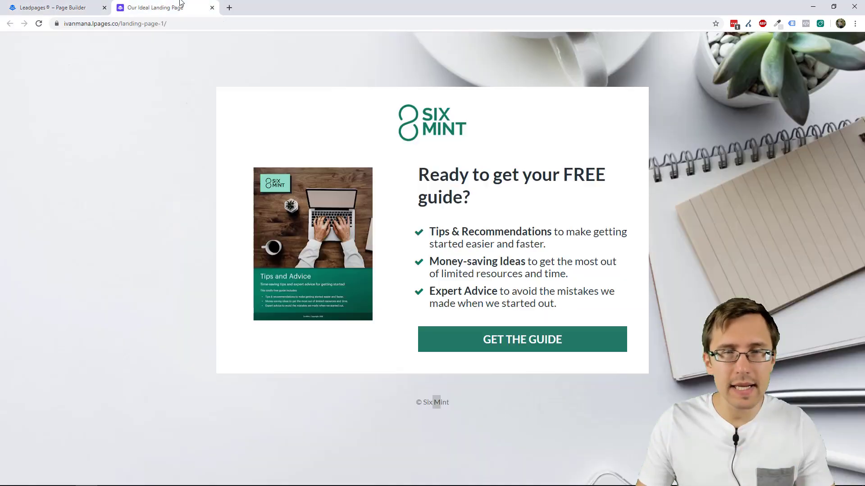
left_click(54, 7)
left_click(333, 328)
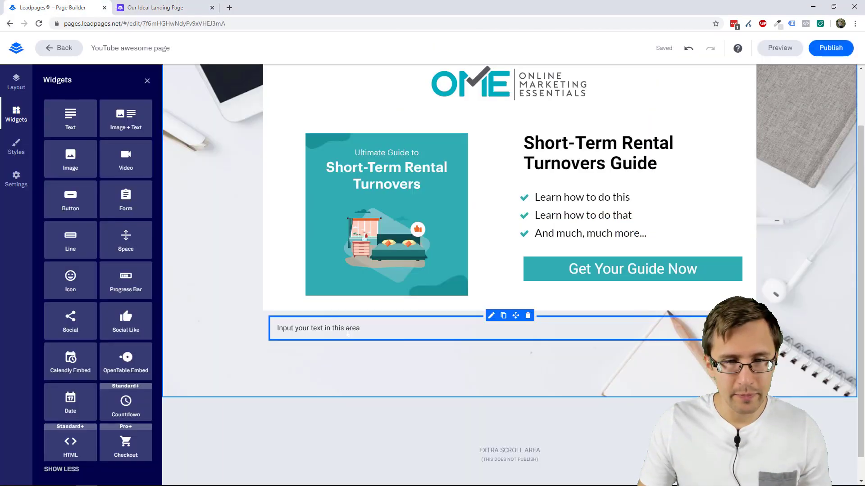
triple_click(348, 329)
type("Copyright")
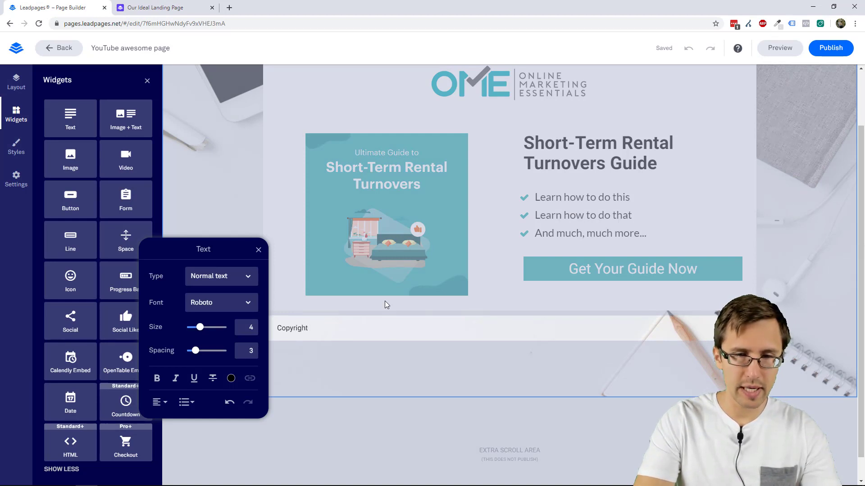
type(" 2020")
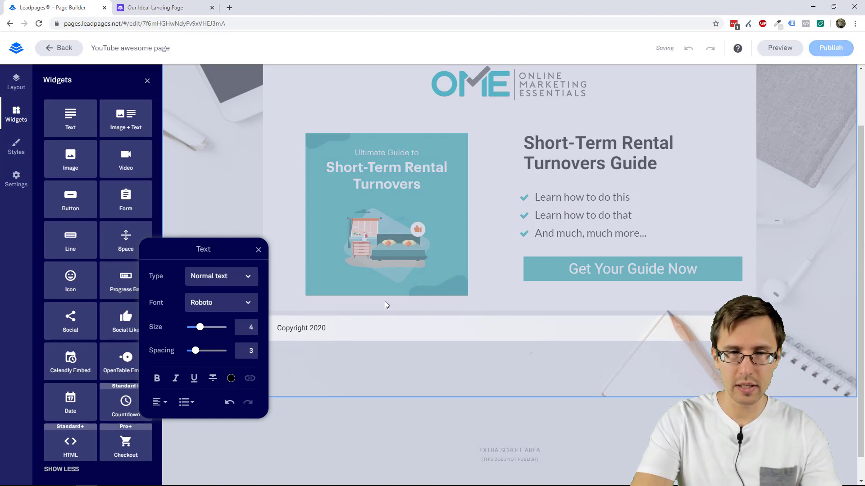
type(" OME")
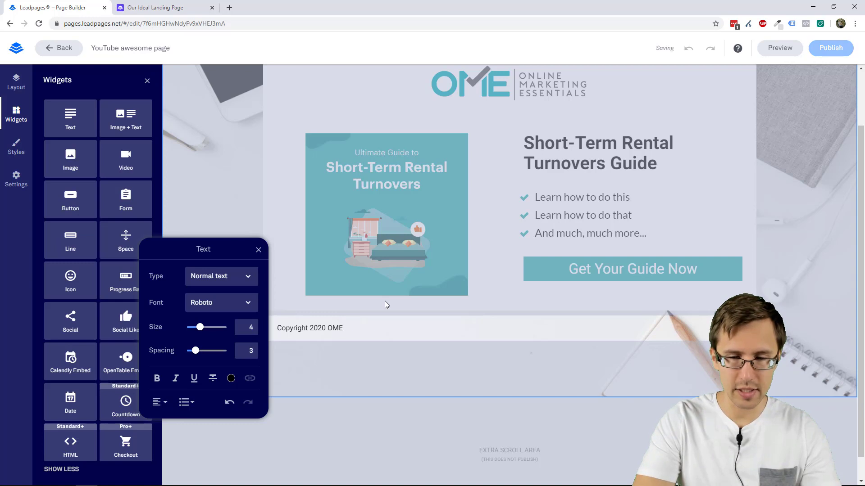
type(" - Terms ")
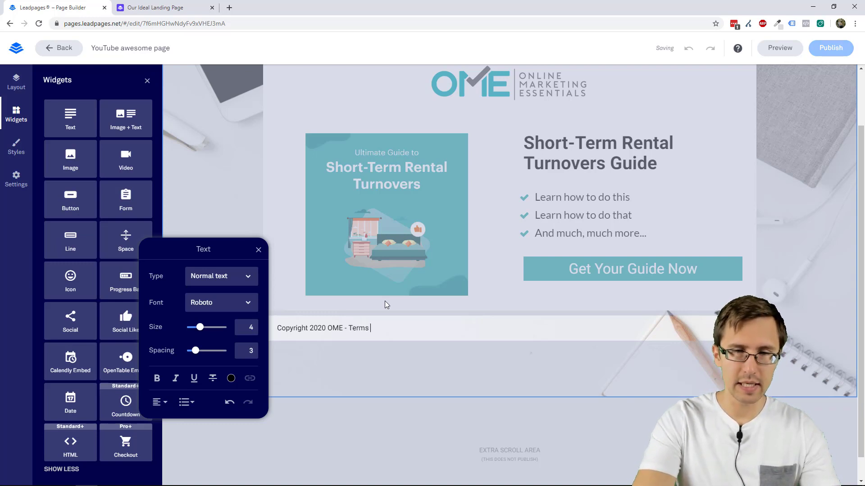
type("& Conditi")
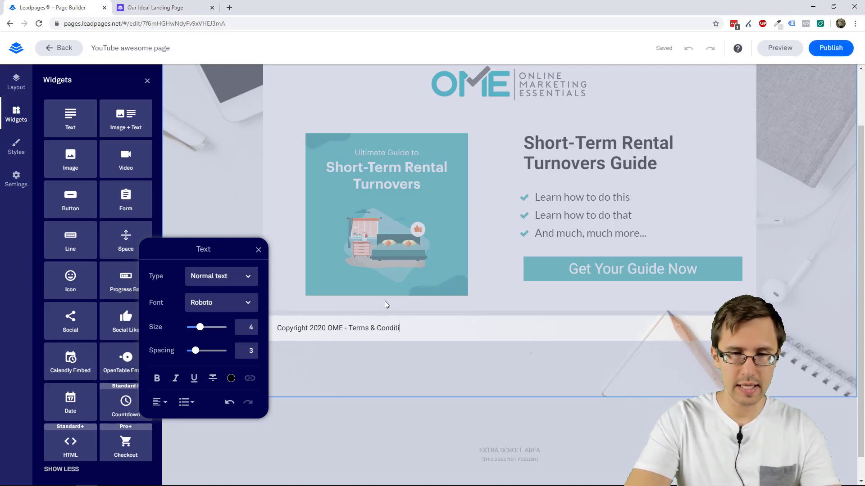
type("ons - Privacy P")
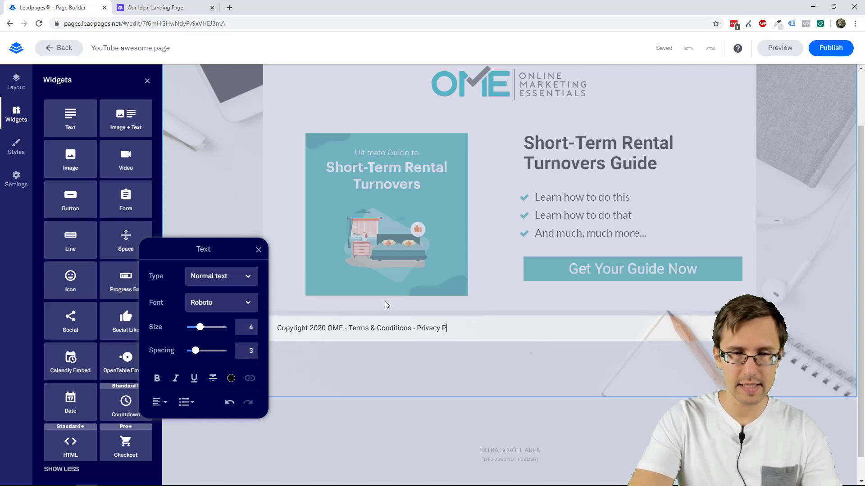
type("olicy ")
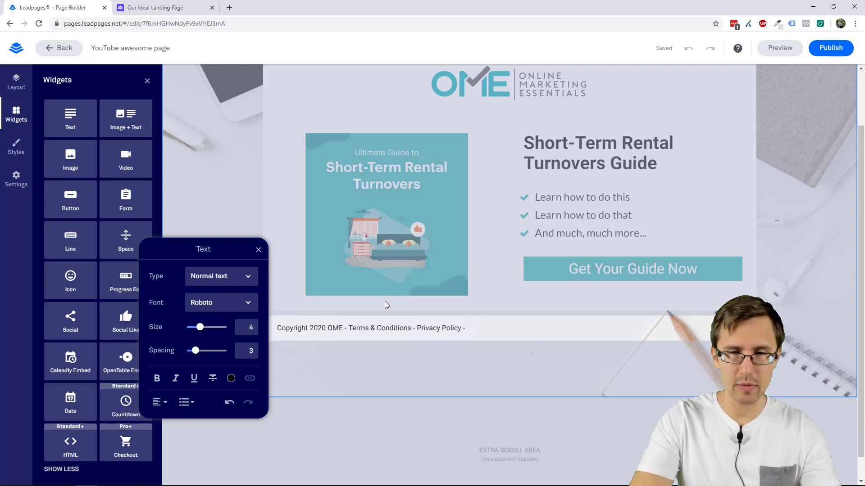
type("- Disclaimer")
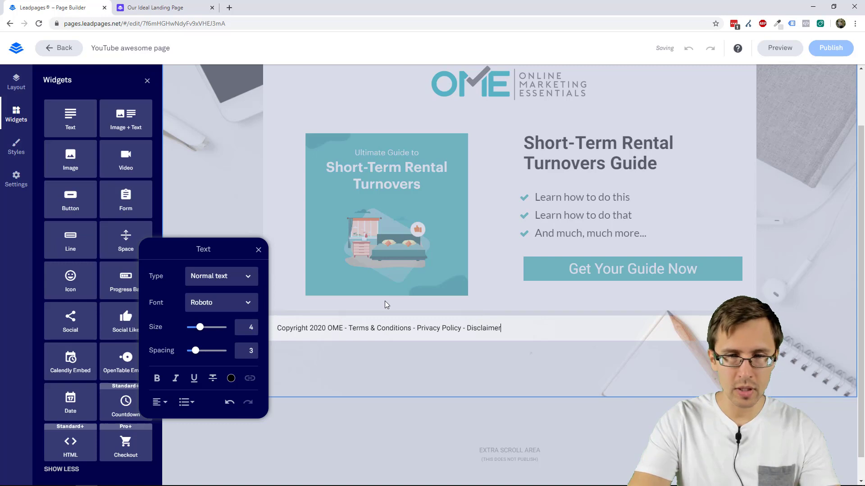
key("Return")
key("BackSpace")
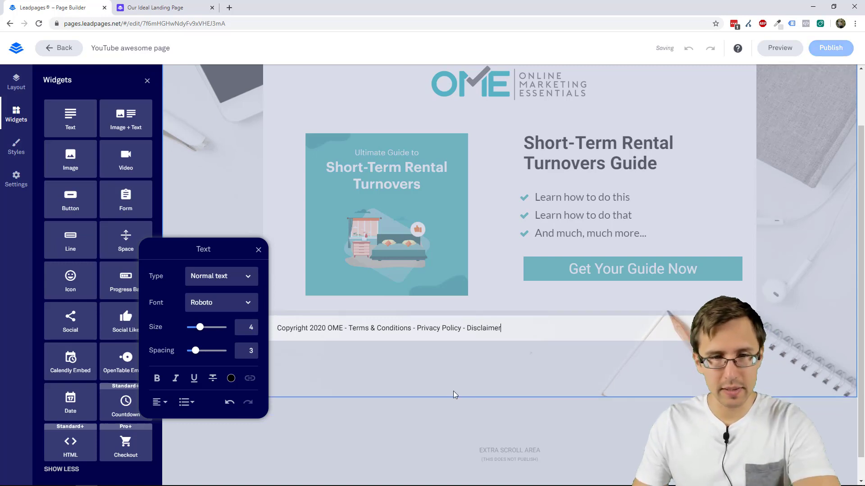
Centre the copyright and terms line below the content box
left_click(454, 394)
triple_click(404, 327)
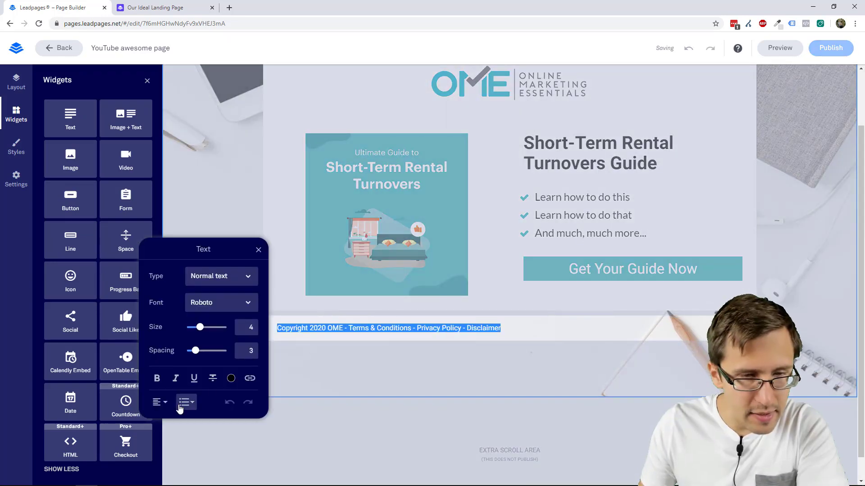
left_click(162, 405)
left_click(154, 403)
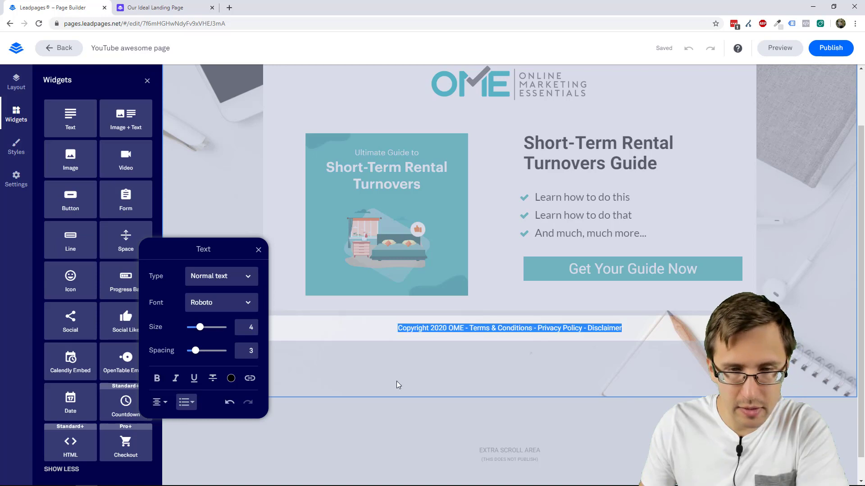
left_click(515, 374)
scroll(546, 392, "up", 2)
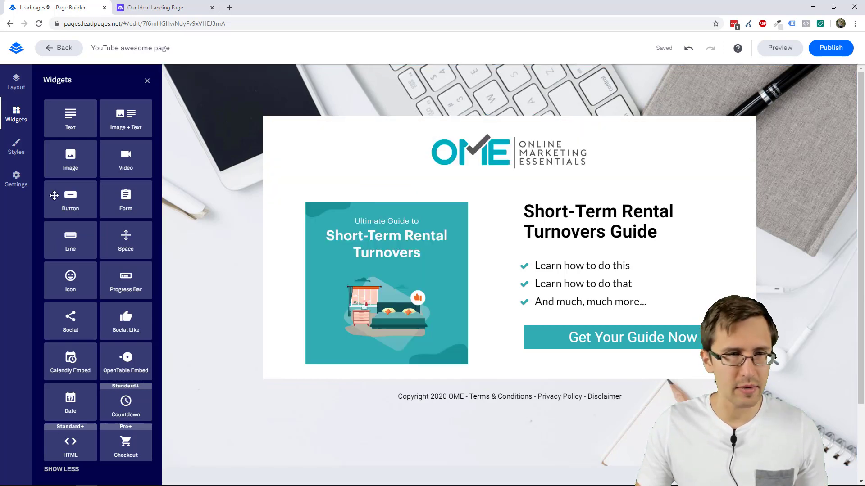
Set the bottom padding of the image column in the Content container to 6
left_click(16, 82)
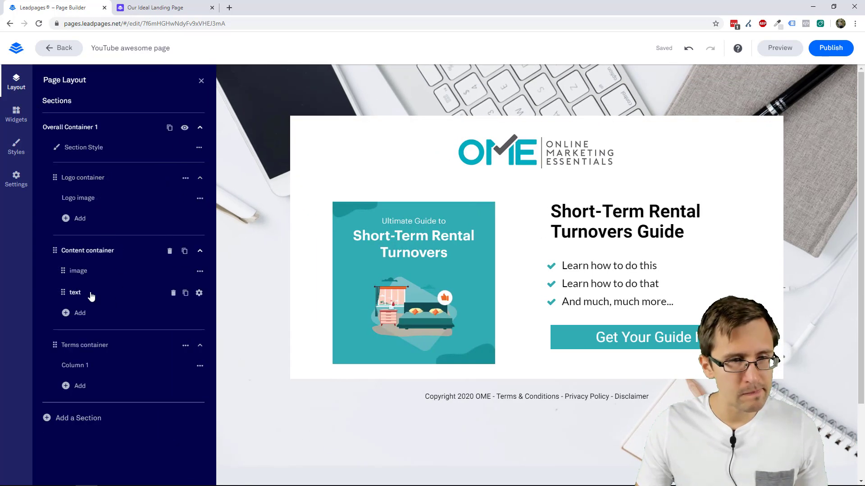
left_click(76, 273)
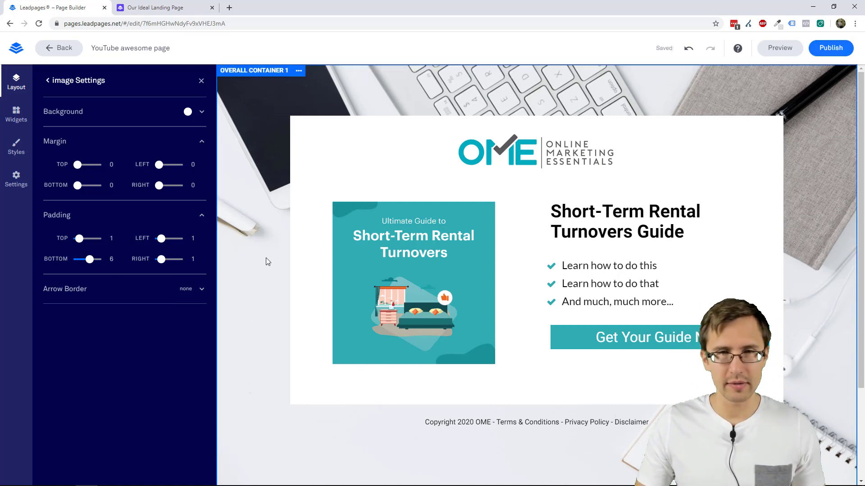
Compare the edited page's content box, spacing and button with the example landing page
left_click(174, 9)
left_click(58, 8)
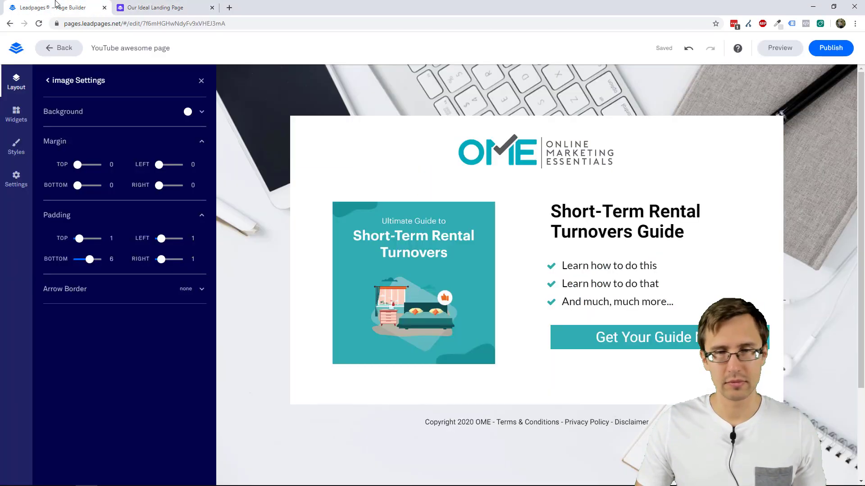
left_click(155, 8)
left_click(52, 8)
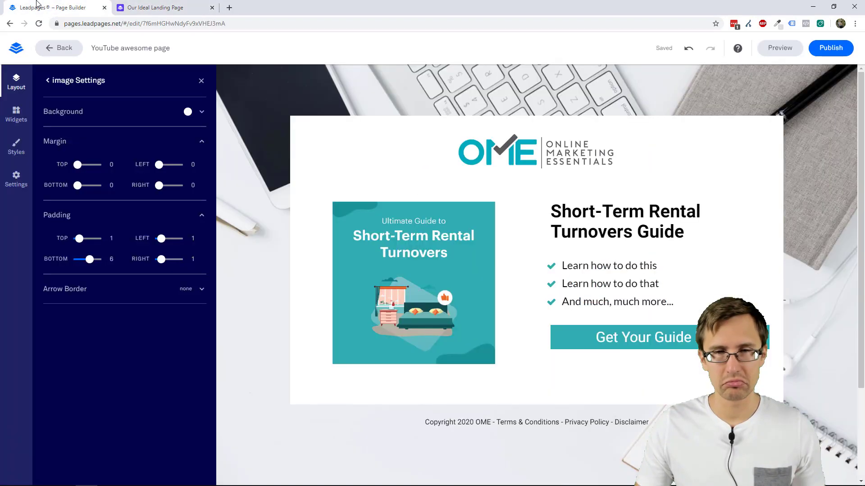
left_click(156, 7)
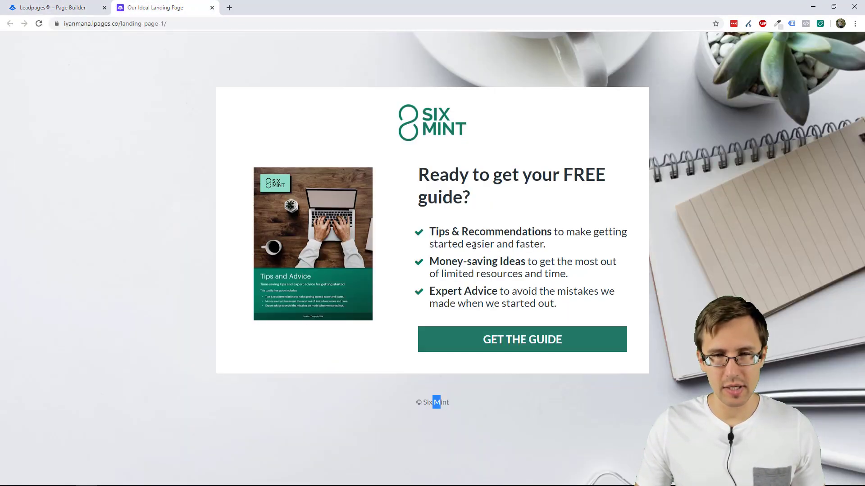
left_click(59, 7)
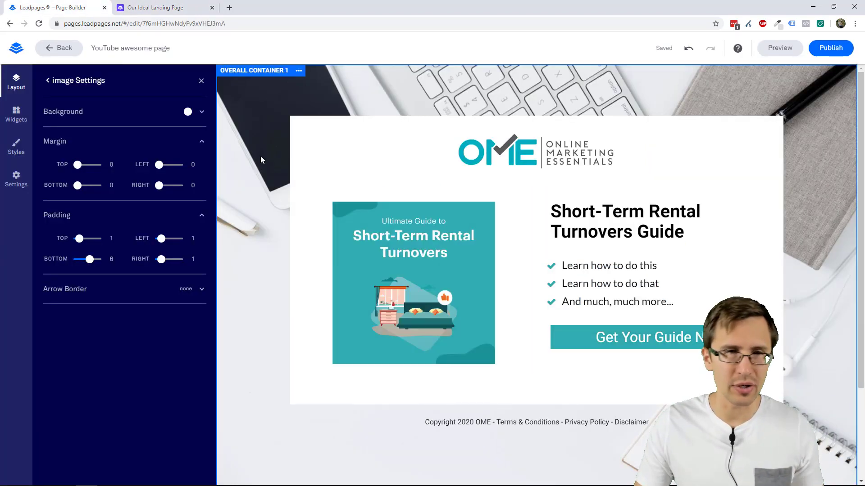
left_click(201, 82)
scroll(540, 271, "down", 1)
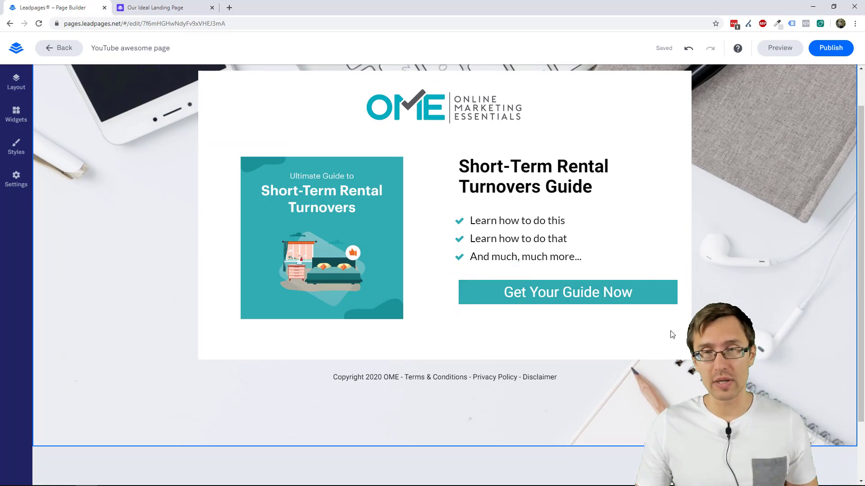
scroll(451, 154, "up", 1)
left_click(156, 7)
left_click(63, 6)
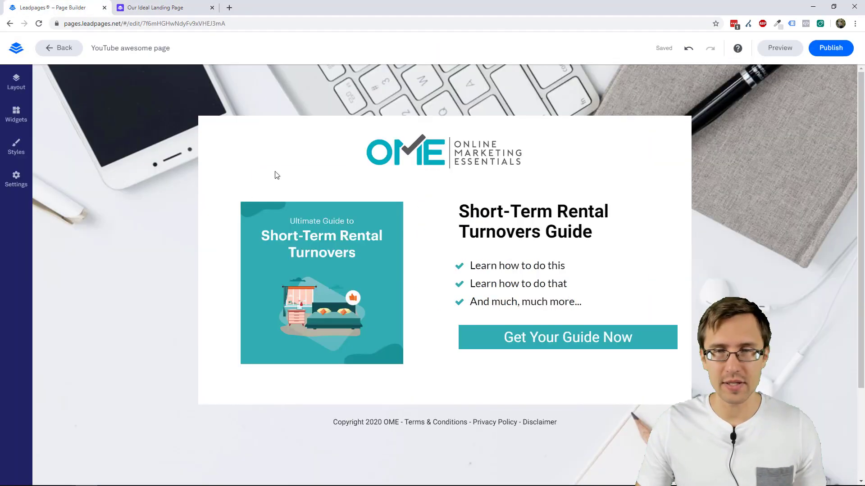
Place a space widget beside the "Get Your Guide Now" button and narrow it so the button's label fits on one line
left_click(17, 118)
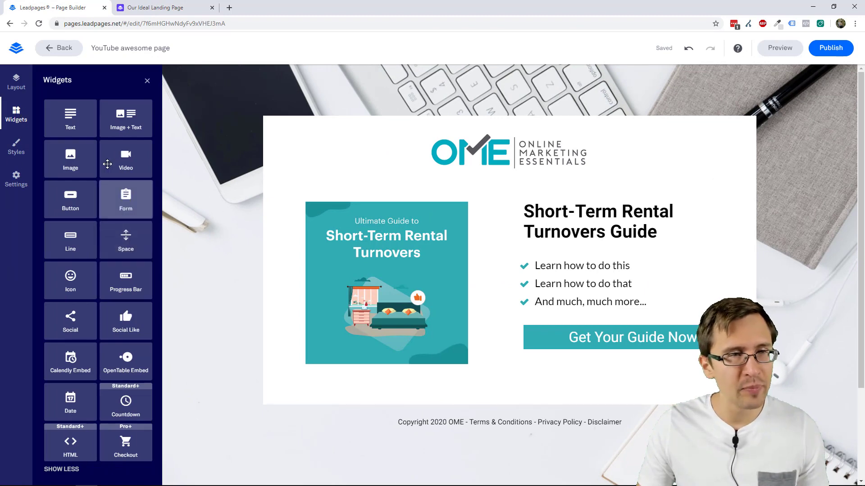
left_click_drag(123, 251, 747, 358)
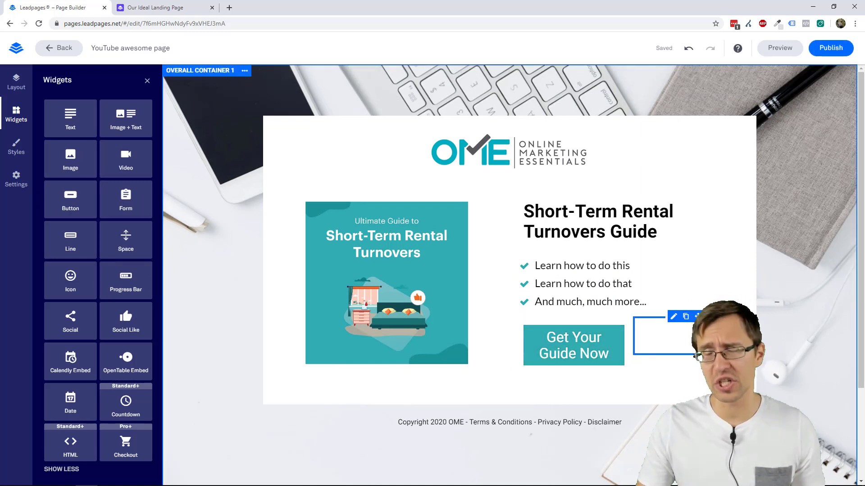
left_click_drag(660, 340, 723, 341)
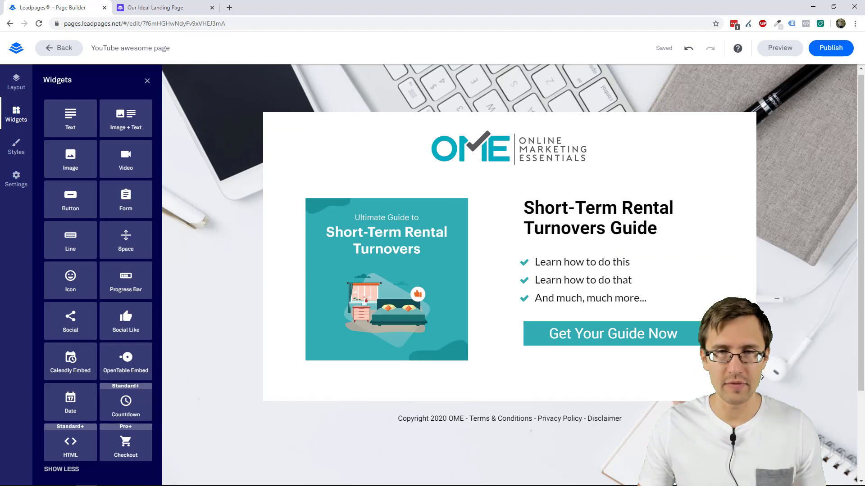
scroll(679, 384, "down", 3)
scroll(680, 384, "up", 3)
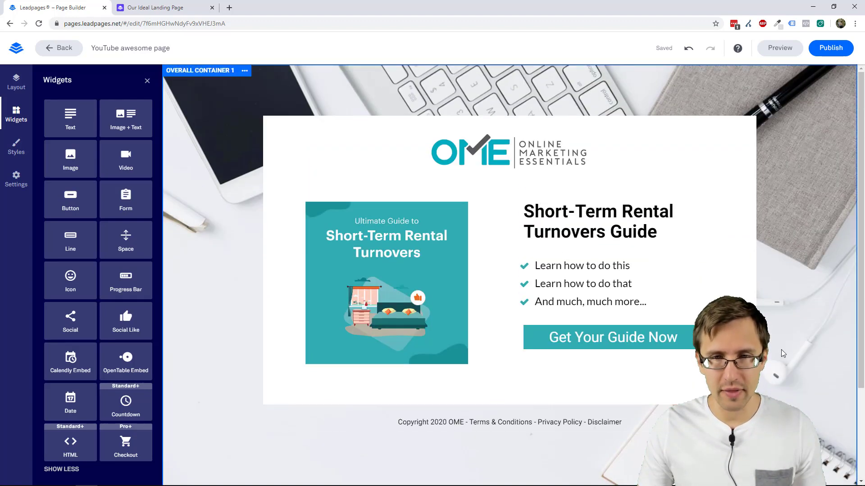
scroll(383, 334, "down", 2)
scroll(383, 334, "up", 2)
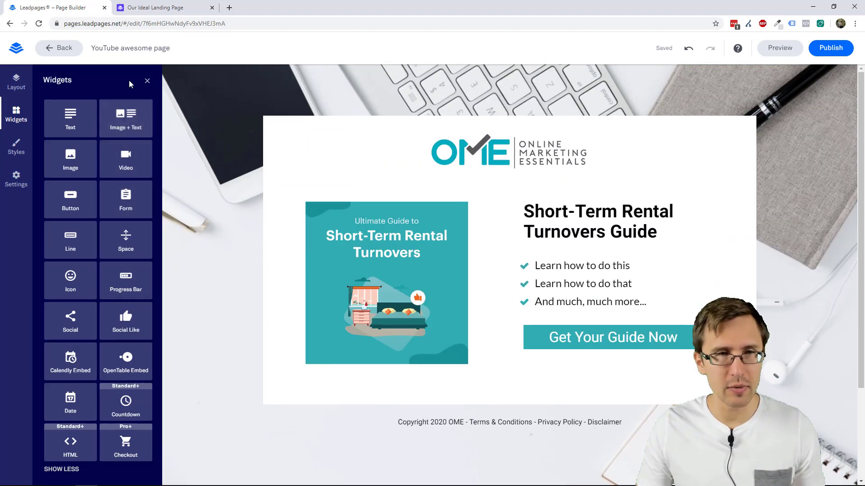
left_click(147, 83)
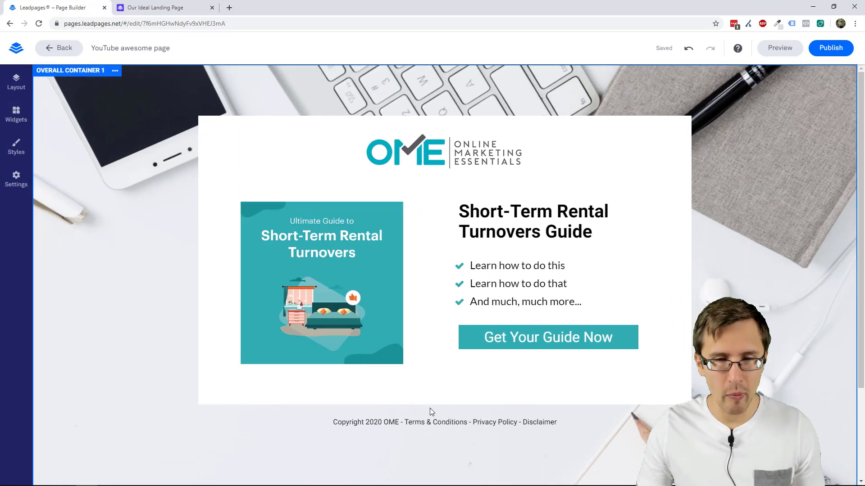
left_click(405, 423)
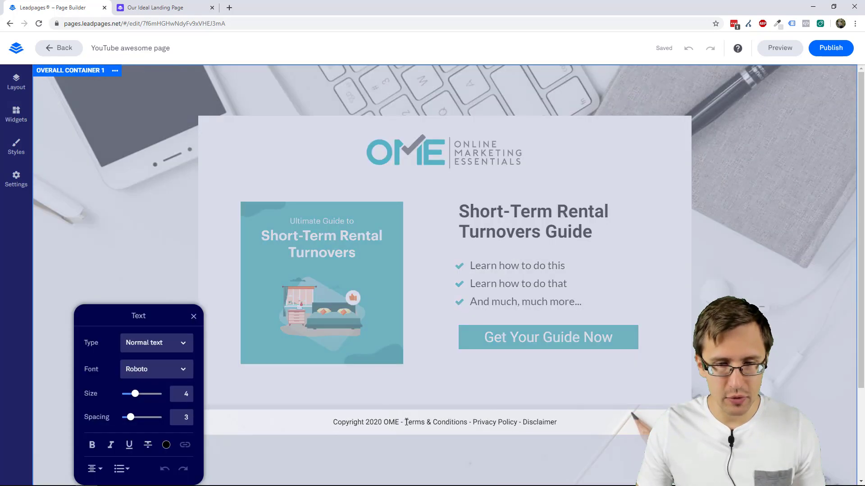
left_click_drag(406, 422, 462, 420)
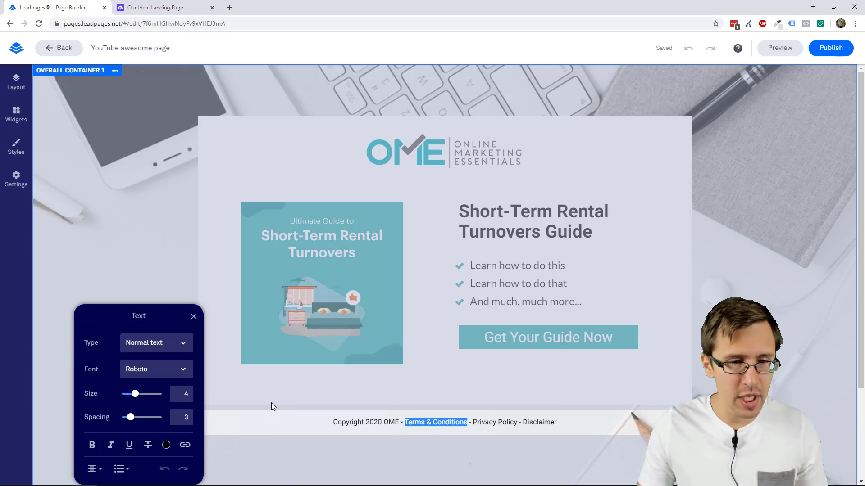
left_click(185, 446)
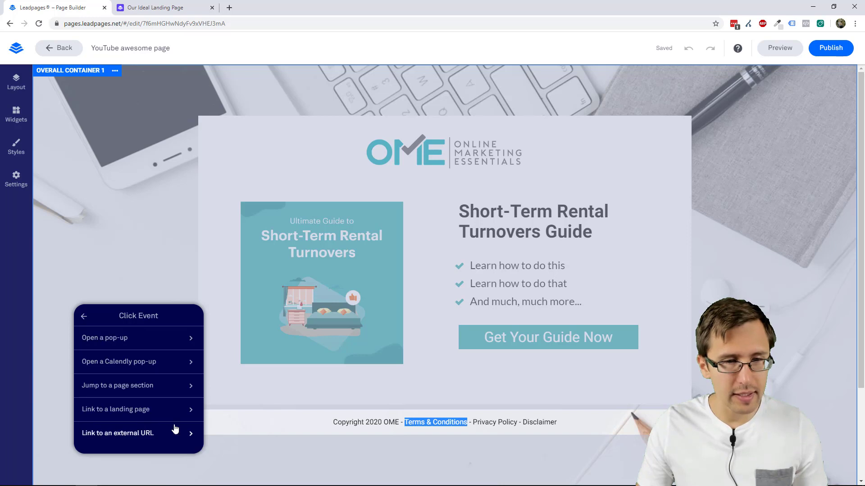
left_click(123, 434)
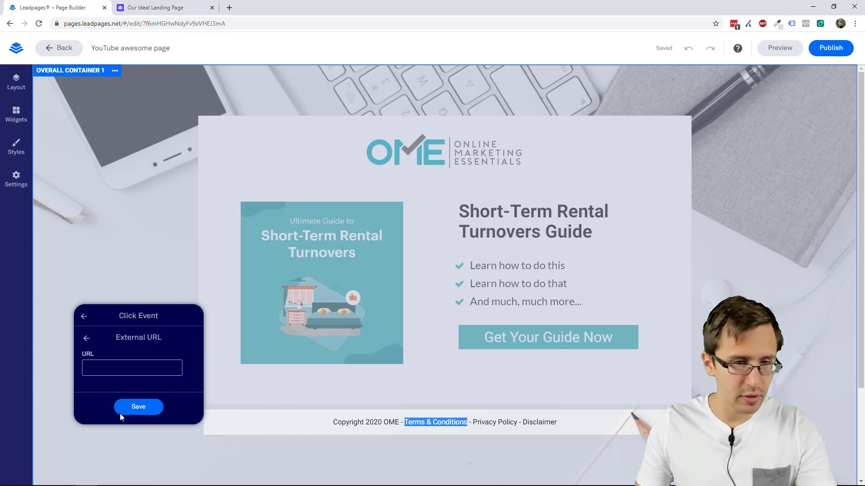
left_click(118, 366)
type("https")
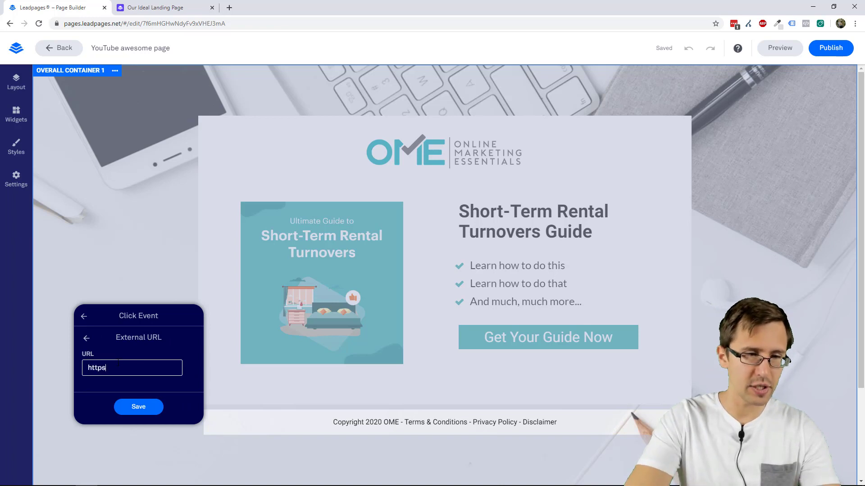
type("://www.you")
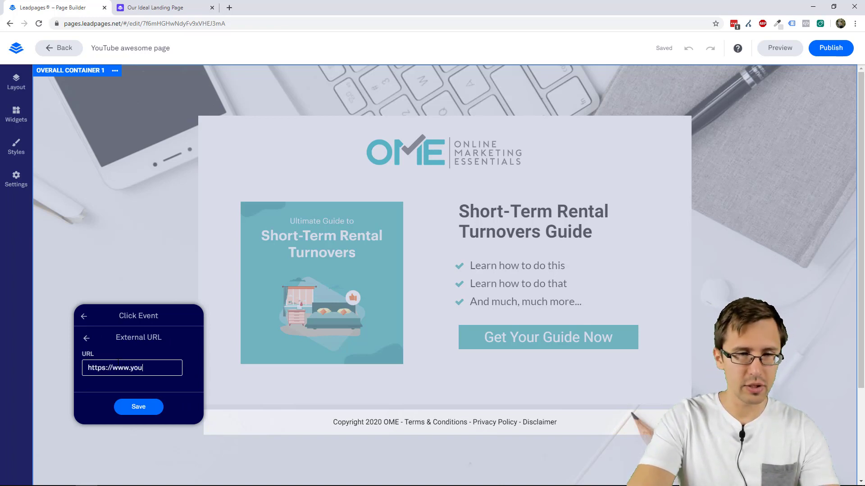
type("rwebsite.com/")
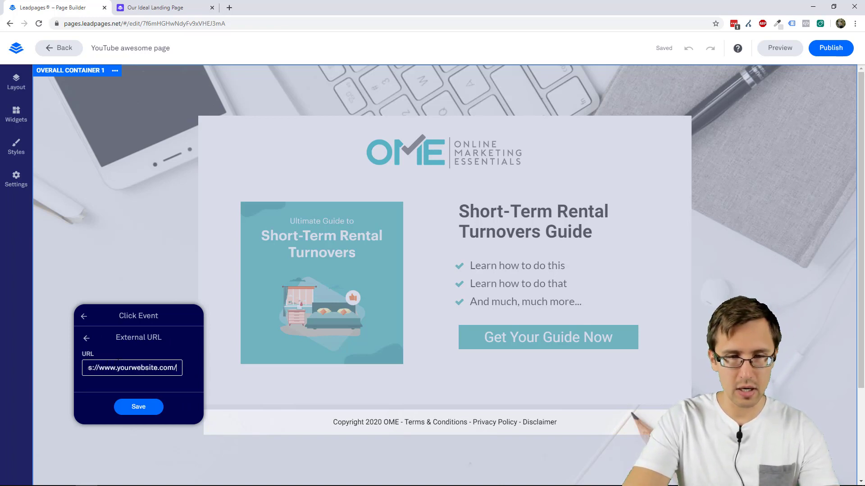
type("termsandconditions")
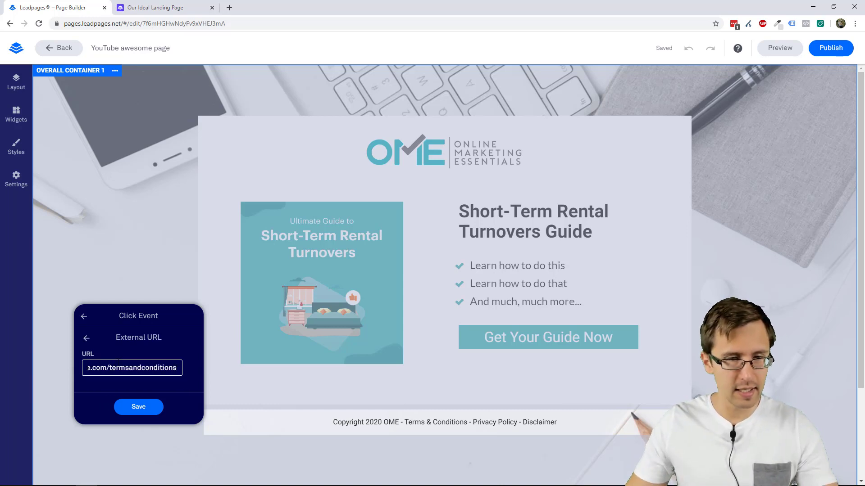
key("ctrl+a")
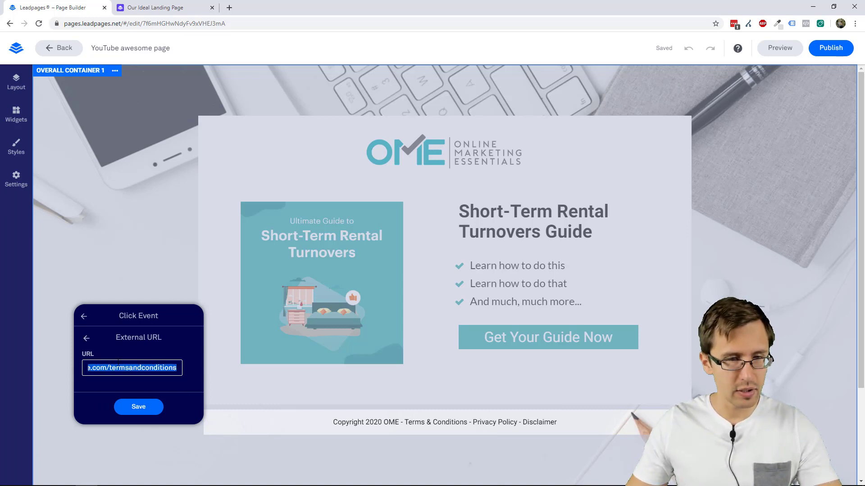
left_click(161, 407)
left_click(120, 368)
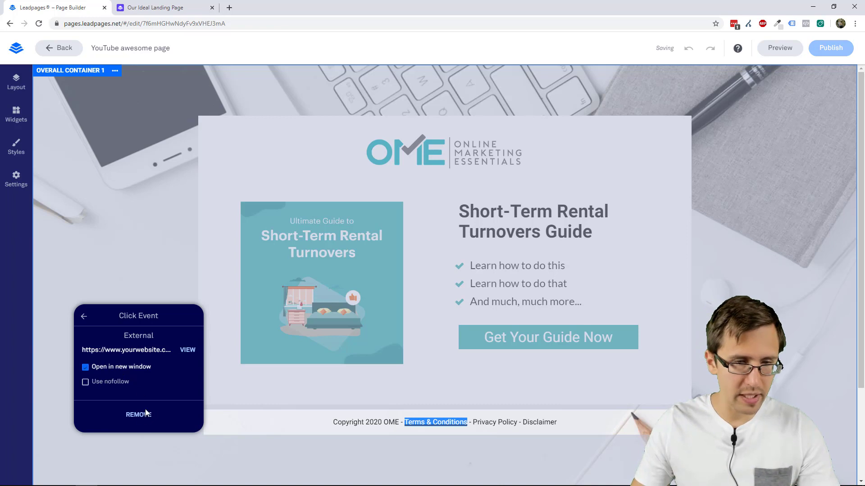
left_click(489, 420)
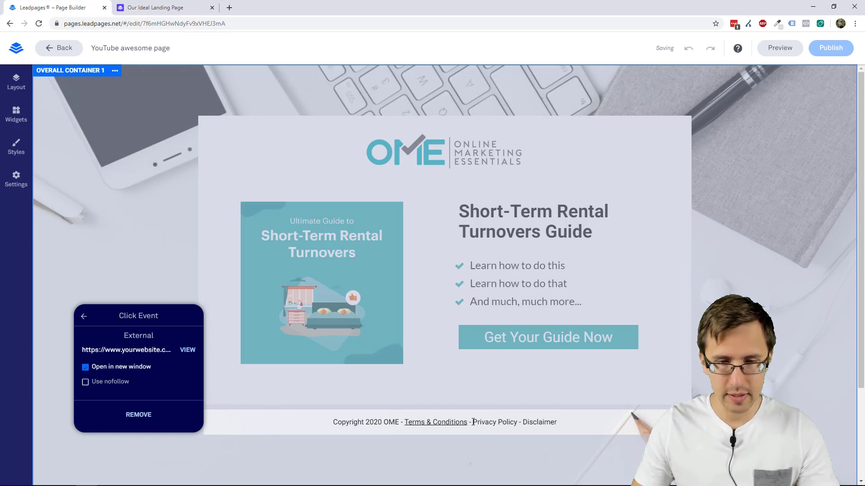
left_click_drag(473, 422, 516, 423)
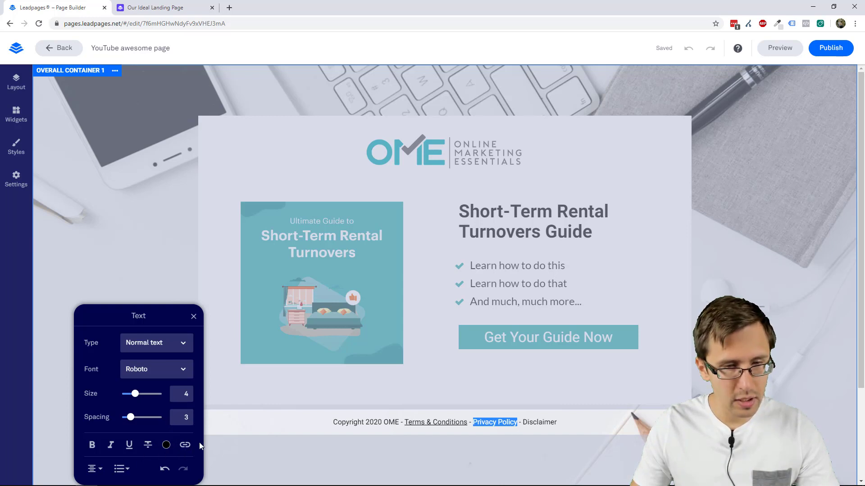
left_click(185, 445)
left_click(130, 437)
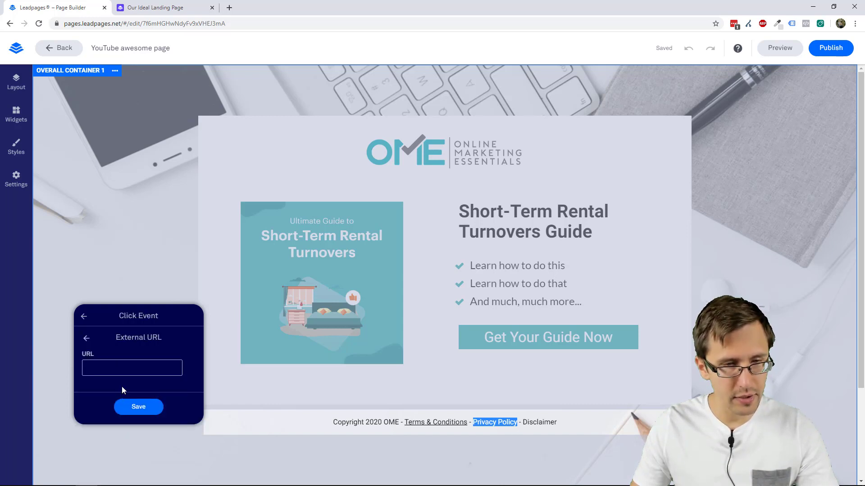
left_click(131, 368)
key("ctrl+v")
double_click(164, 368)
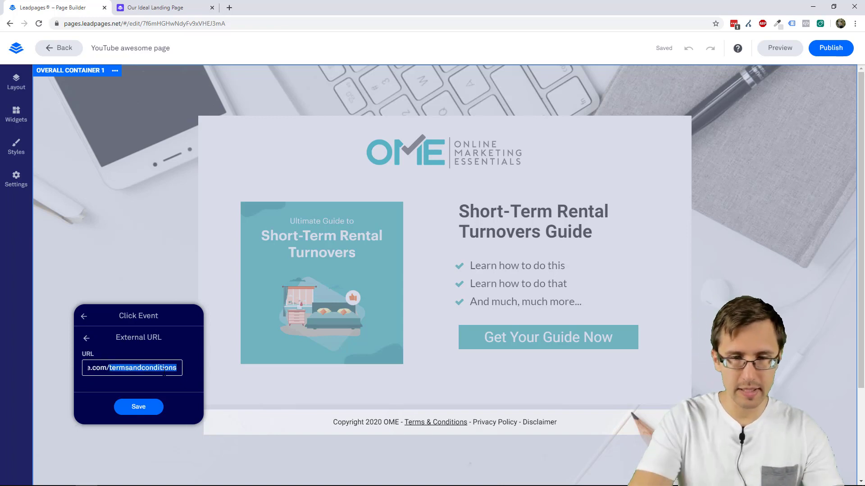
type("privacypolicy")
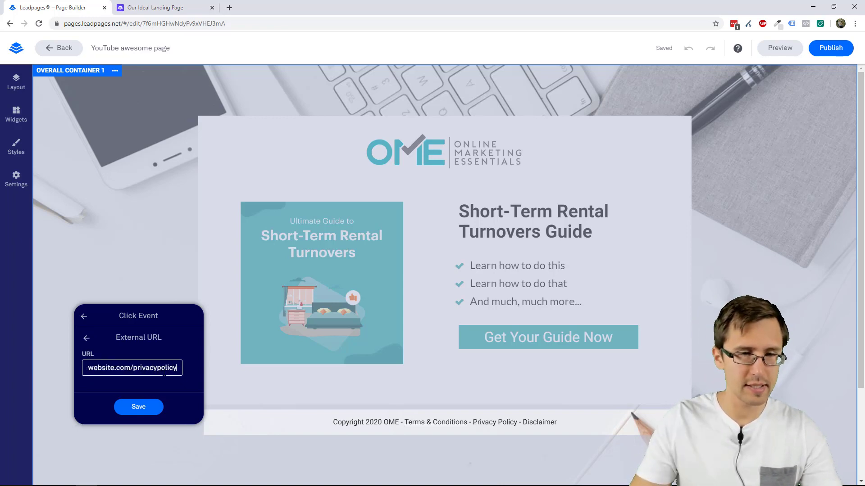
left_click(135, 406)
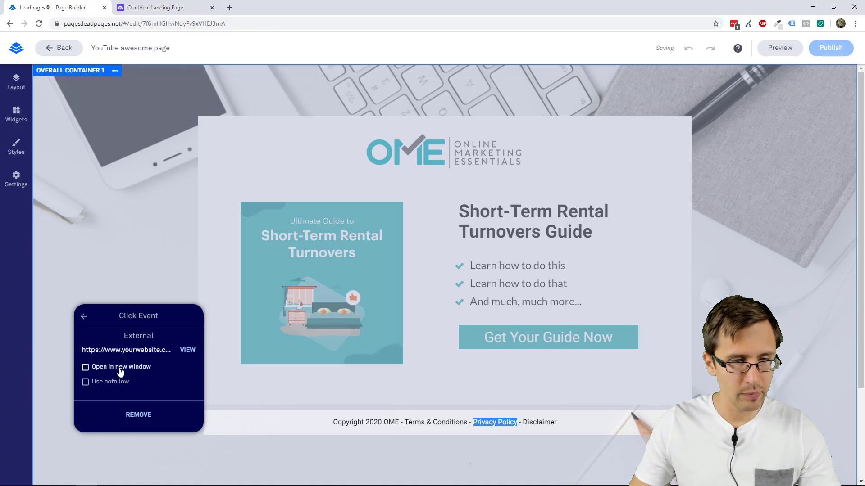
left_click(119, 368)
double_click(529, 423)
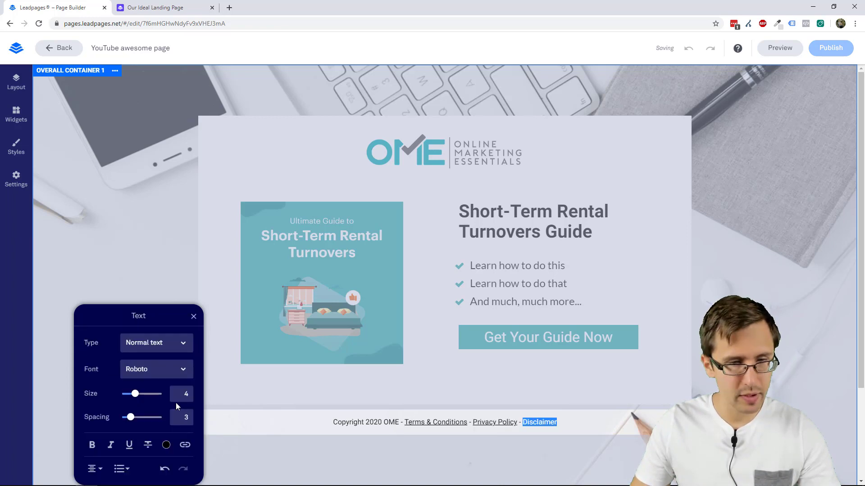
left_click(184, 445)
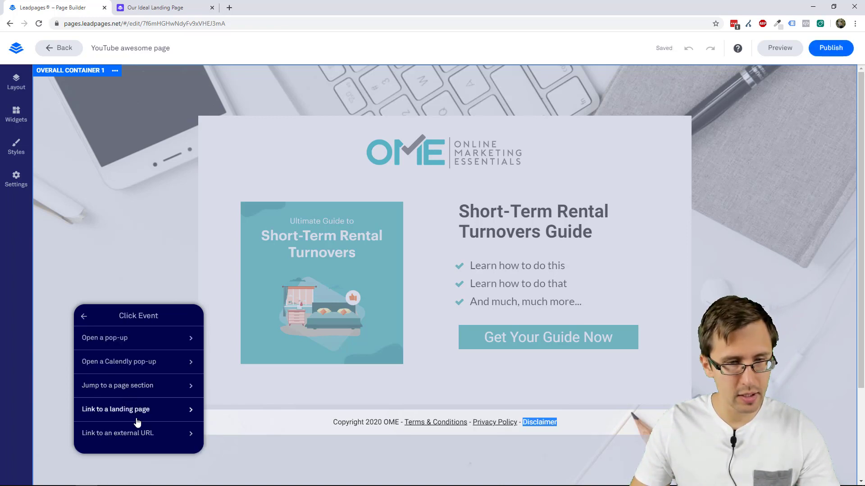
left_click(130, 432)
left_click(163, 369)
key("ctrl+v")
double_click(162, 368)
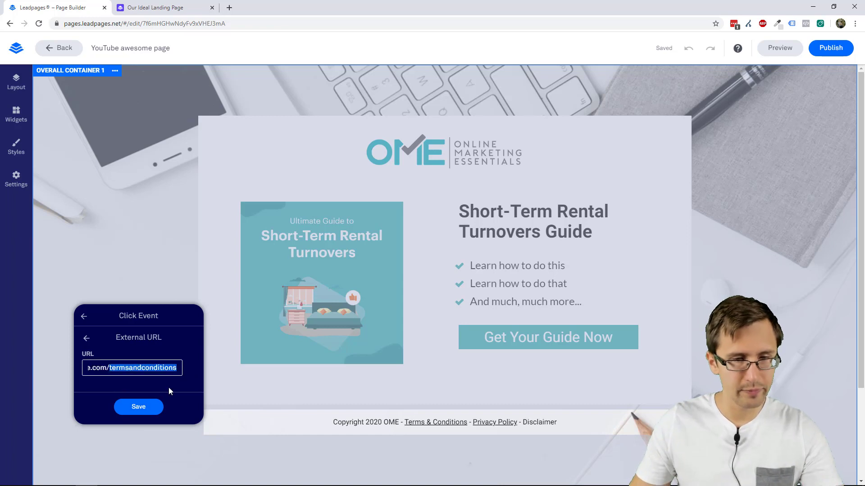
type("disclaimer")
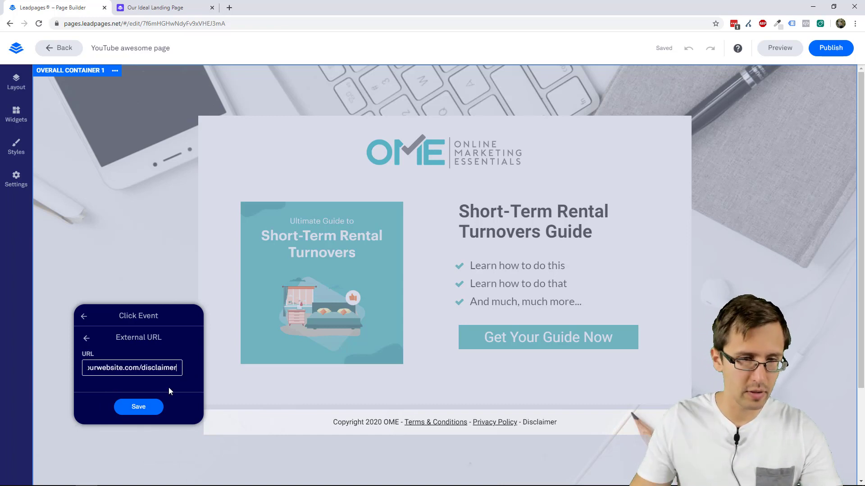
left_click(143, 408)
left_click(123, 371)
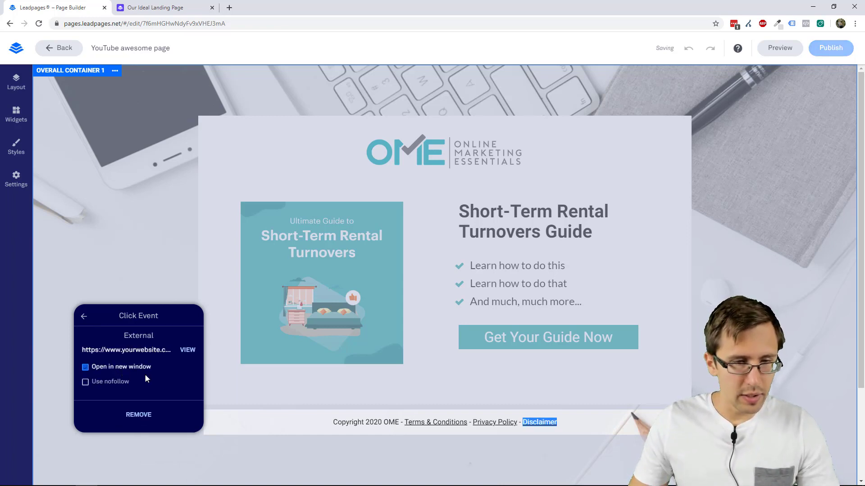
left_click(717, 241)
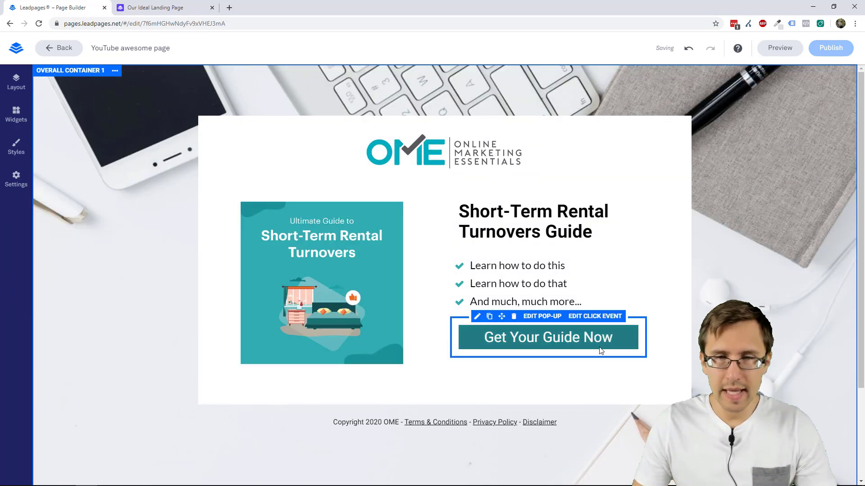
Check the example landing page, then review the "Get Your Guide Now" button's pop-up form and the full length of the edited page
left_click(156, 6)
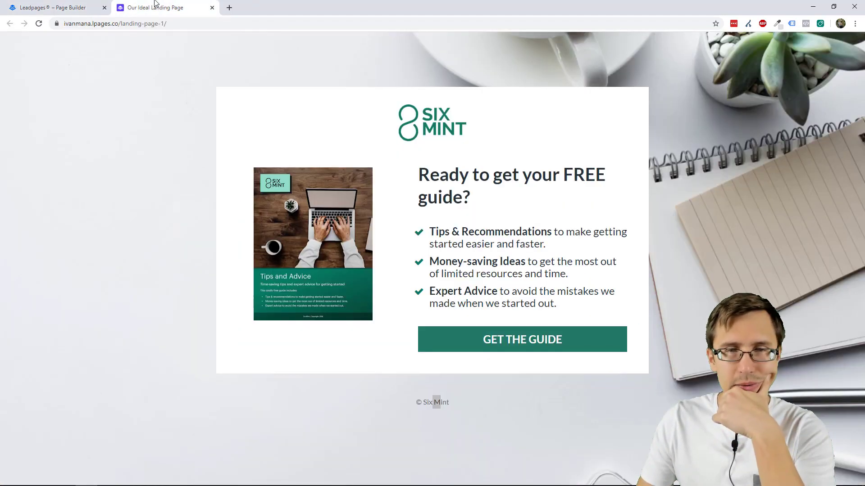
left_click(47, 4)
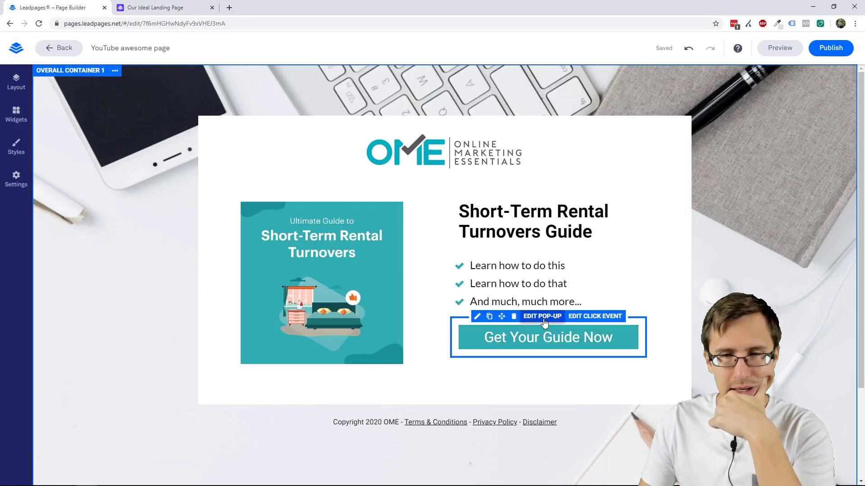
left_click(542, 316)
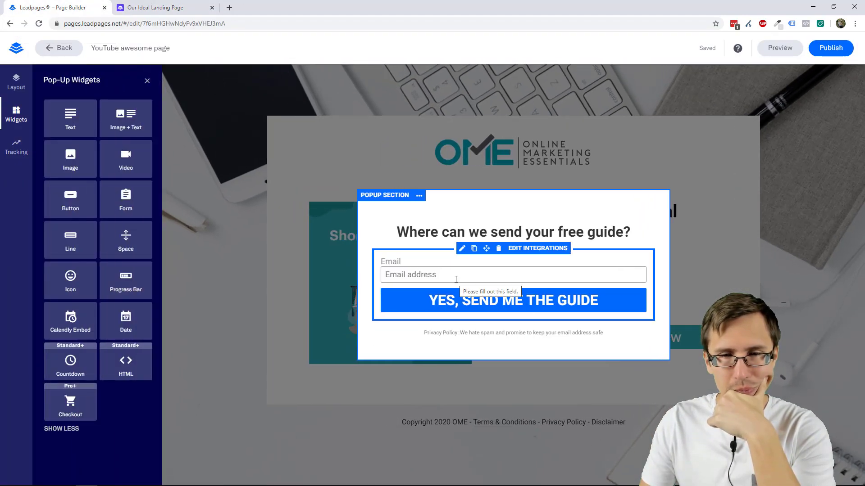
left_click(766, 179)
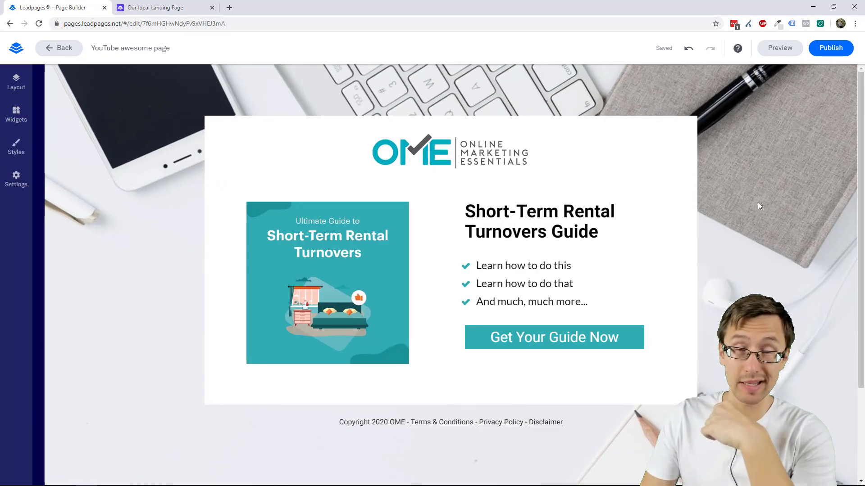
scroll(334, 307, "down", 3)
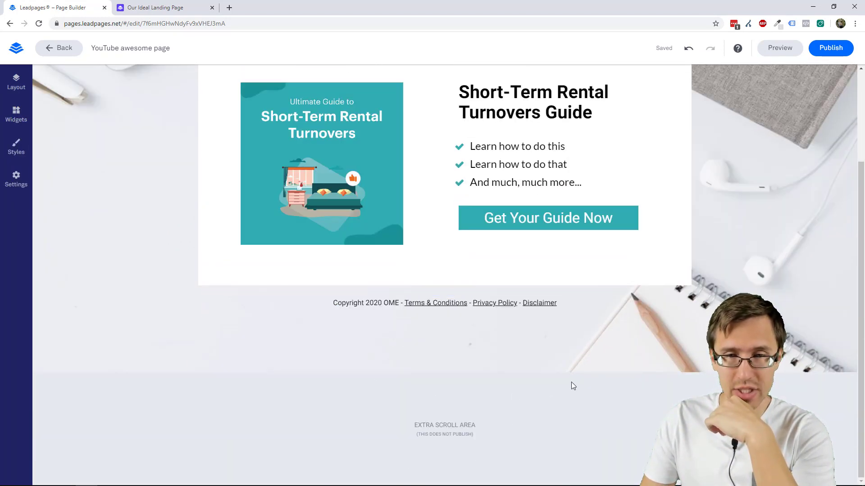
scroll(570, 383, "up", 3)
Preview the page in desktop, mobile and tablet views and compare it with the example landing page
left_click(788, 48)
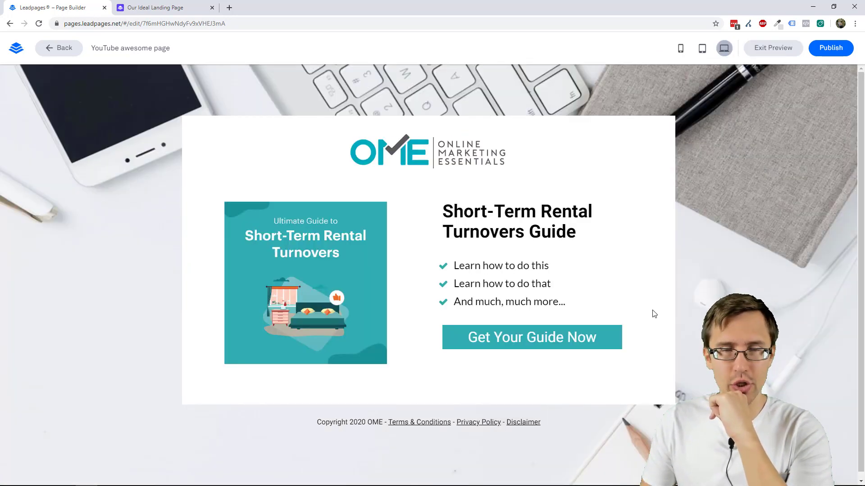
left_click(144, 3)
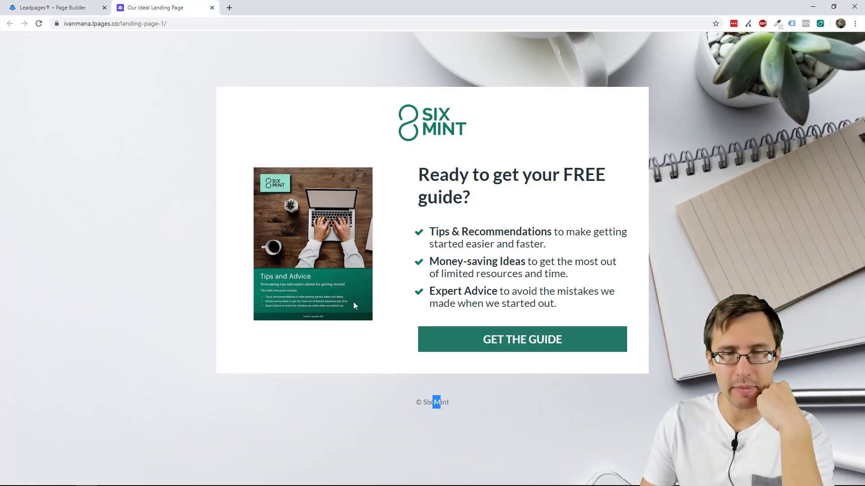
left_click(32, 2)
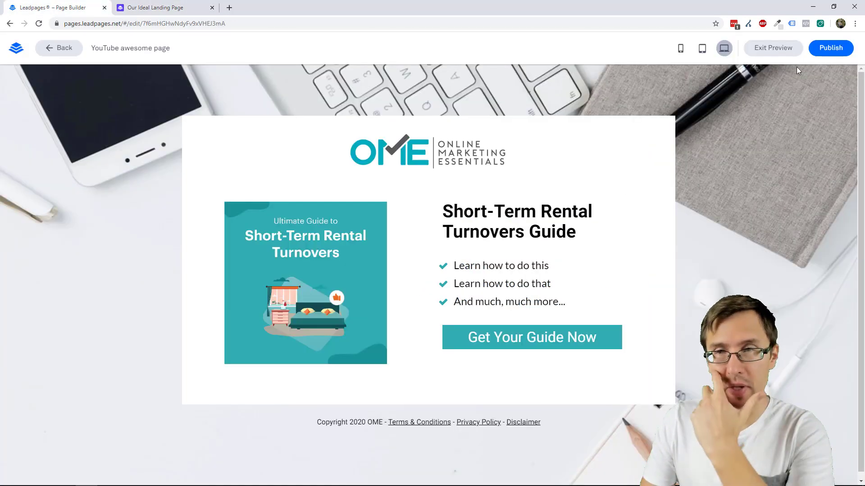
left_click(680, 48)
left_click(700, 51)
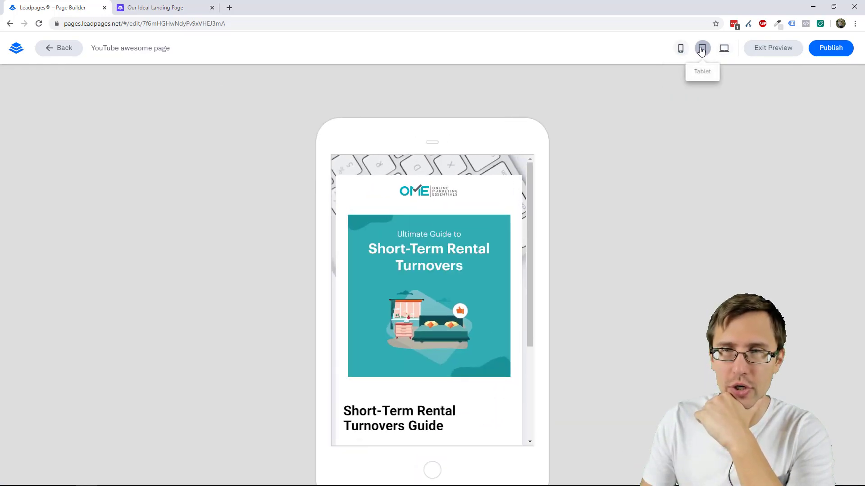
left_click(724, 50)
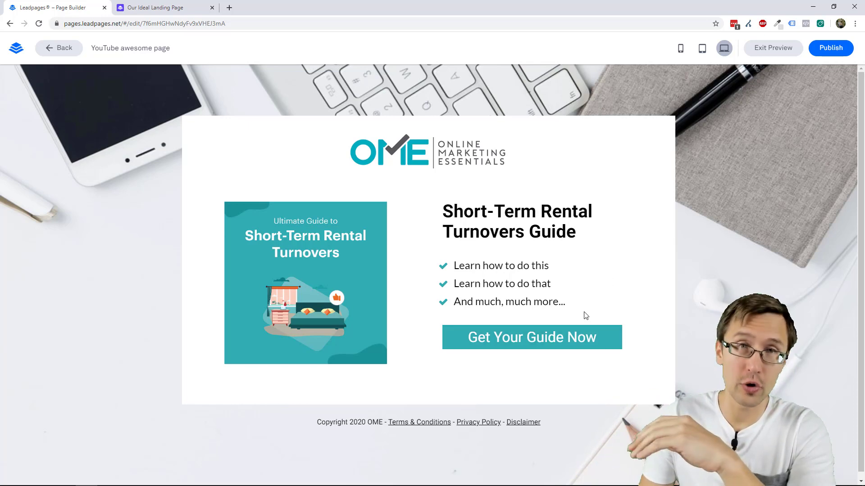
Publish the page with the slug youtube-awesome-page and copy its published link
left_click(828, 49)
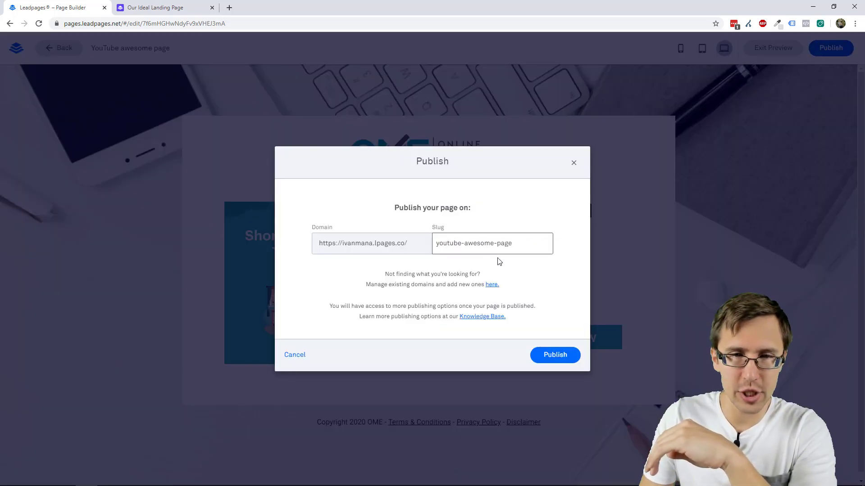
left_click(548, 356)
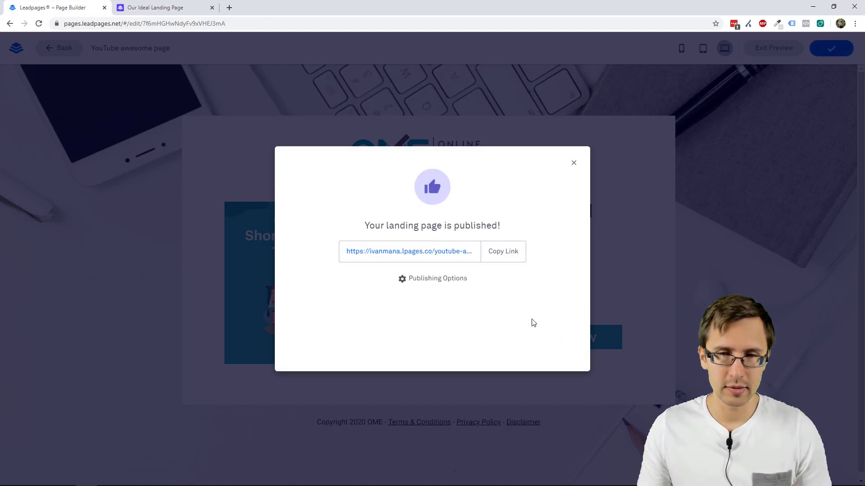
left_click(509, 253)
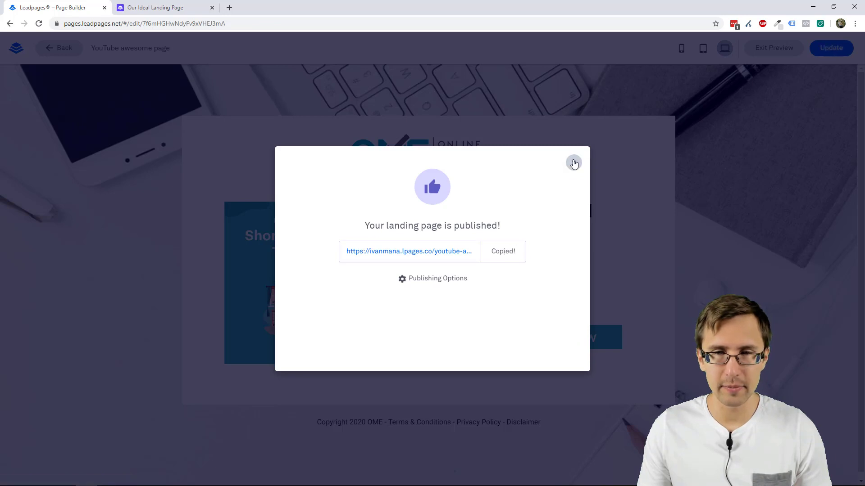
Dismiss the publishing confirmation and leave the page editor for the account's Landing Pages list to check the YouTube awesome page entry
left_click(574, 163)
left_click(53, 46)
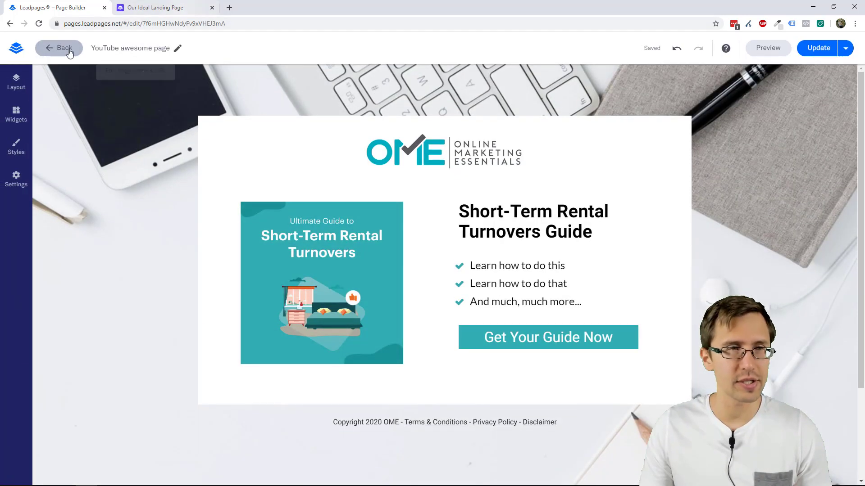
left_click(54, 49)
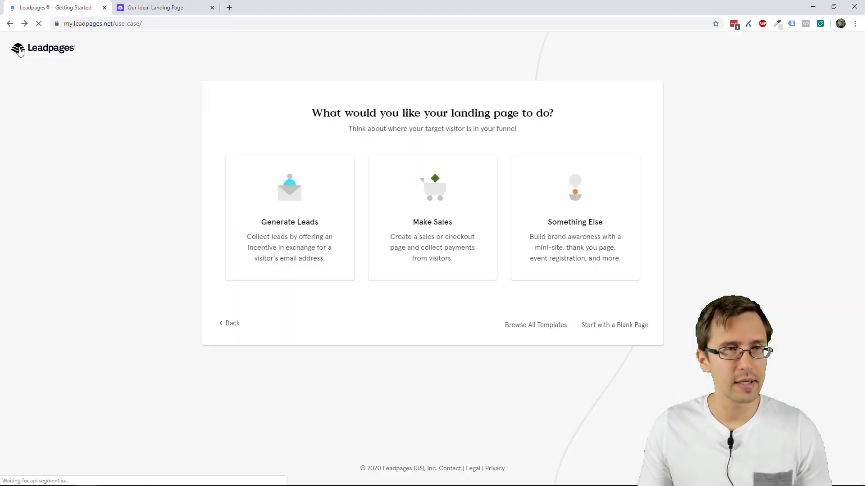
left_click(72, 51)
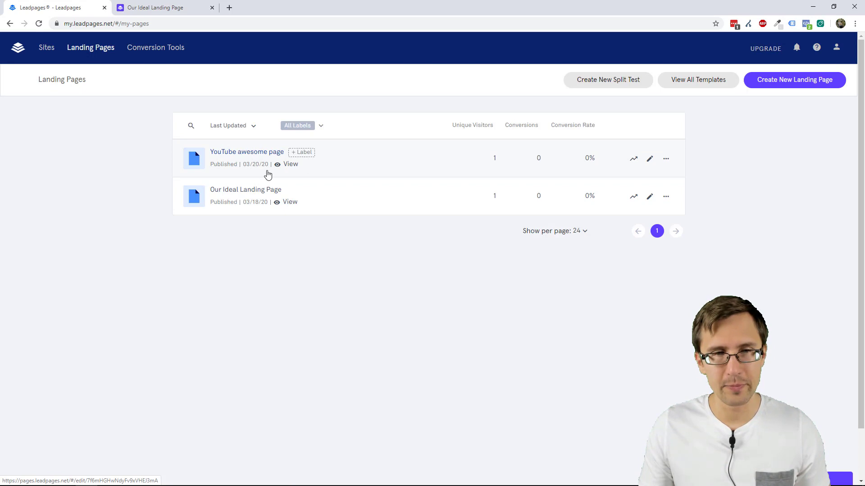
left_click(666, 158)
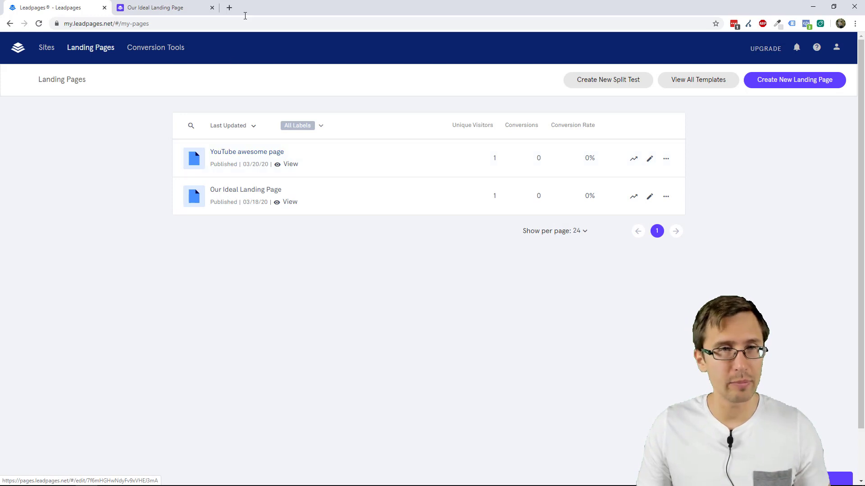
Open the copied link of the published youtube-awesome-page in a new browser tab
left_click(230, 7)
type("https://ivanmana.lpages.co/youtube-awesome-page/")
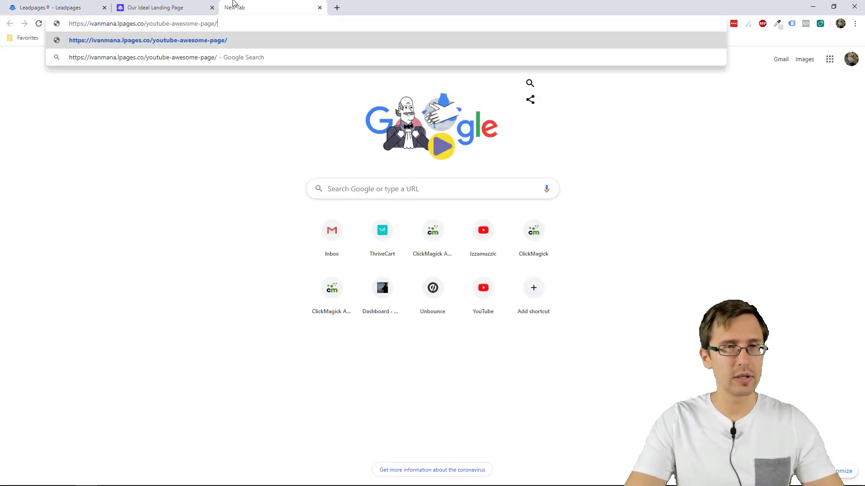
key("Return")
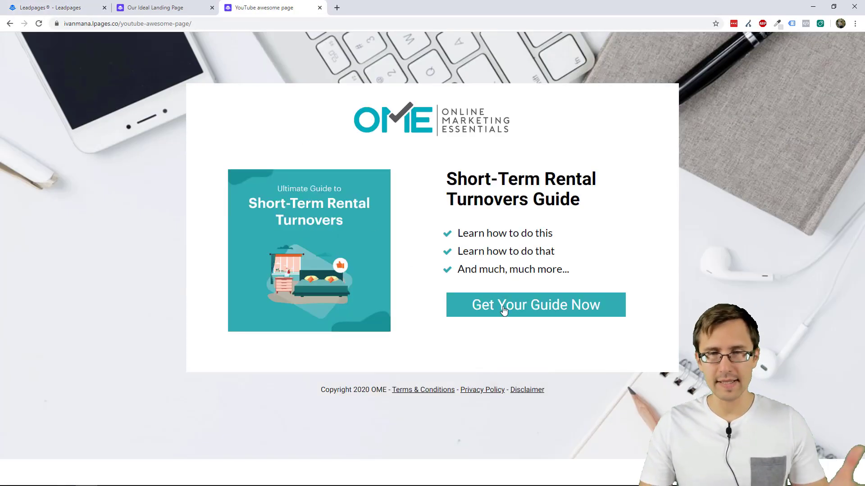
Test the "Get Your Guide Now" button's email pop-up on the live page, close it and return to the Landing Pages list
left_click(499, 311)
left_click(351, 258)
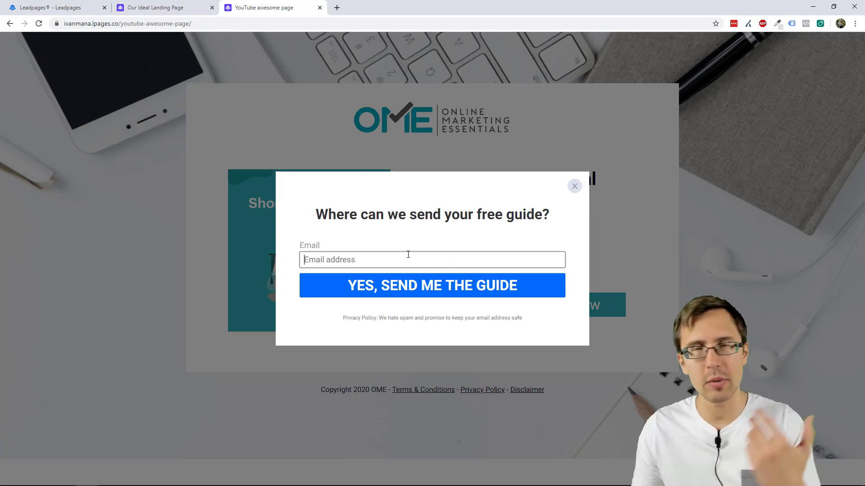
left_click(575, 184)
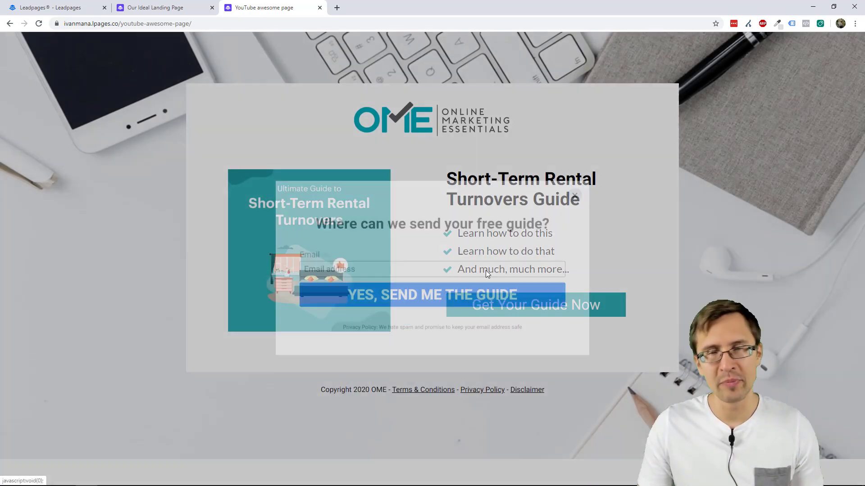
left_click(71, 8)
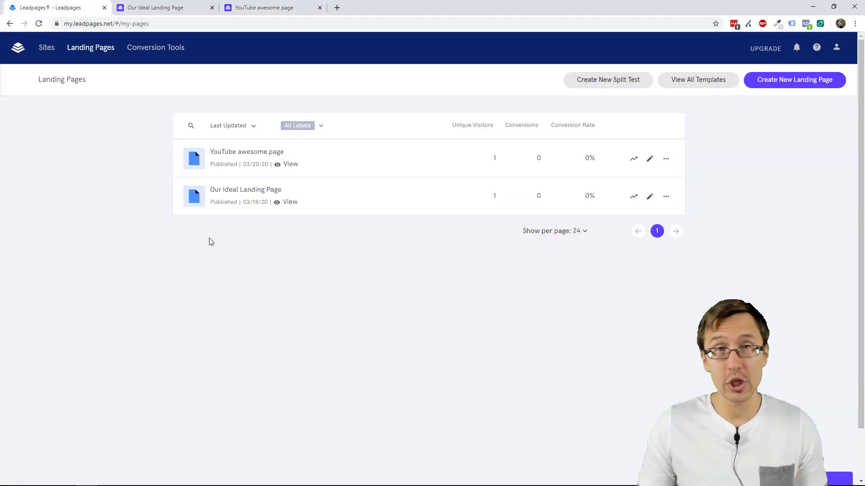